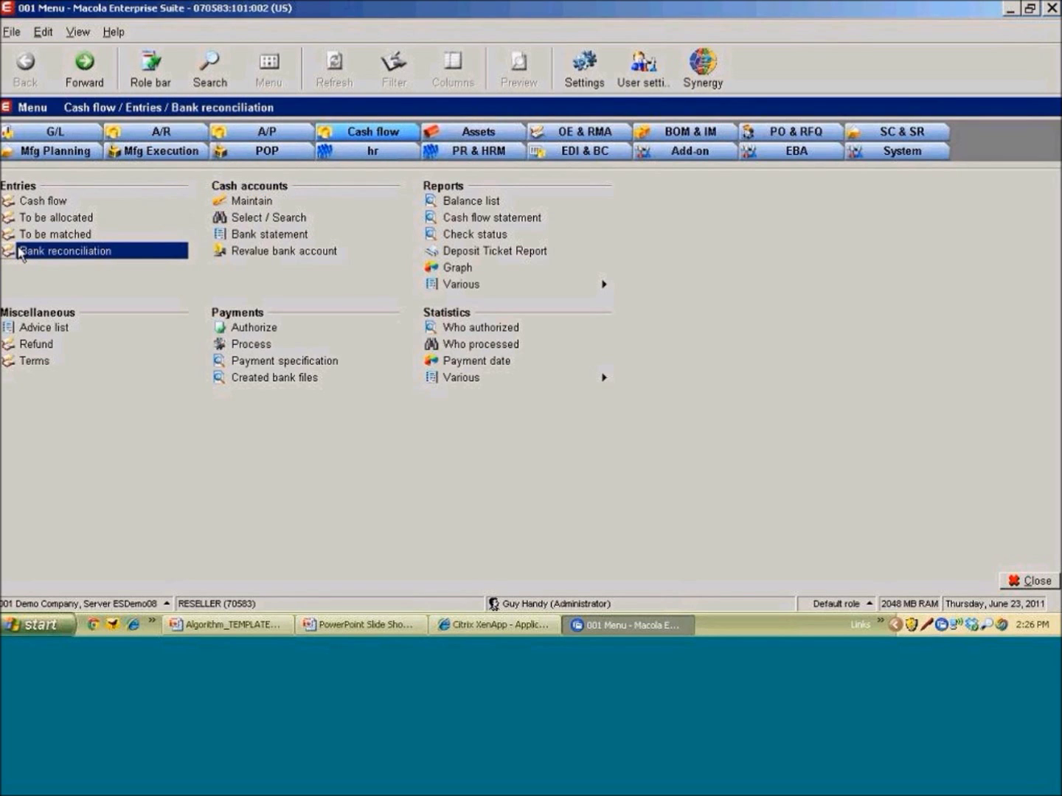
List the cash account's bank reconciliation statements for all dates and open the statement dated 4/26/2002
click(21, 251)
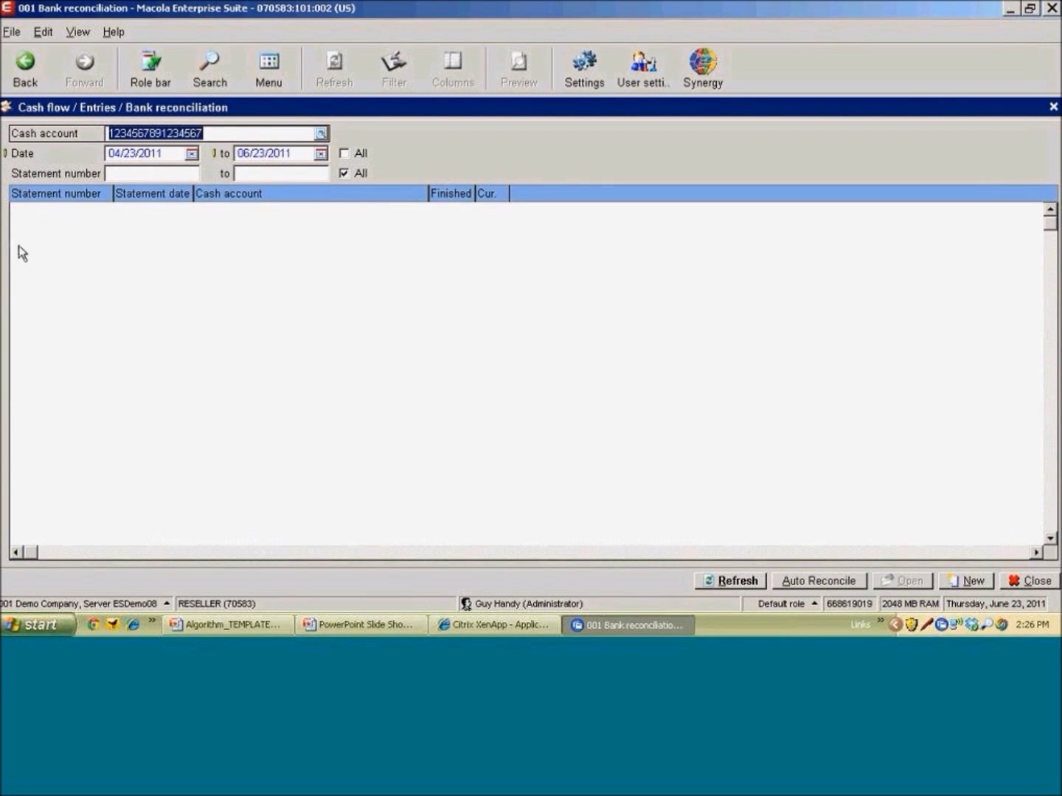
click(344, 155)
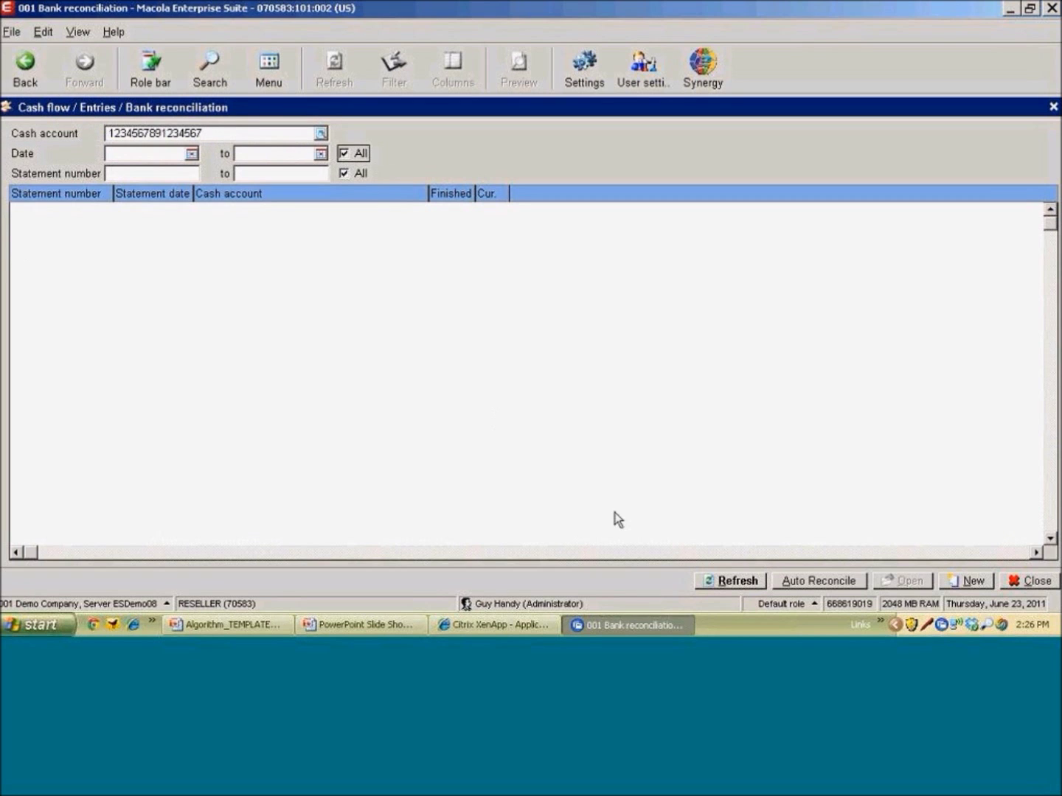
click(738, 582)
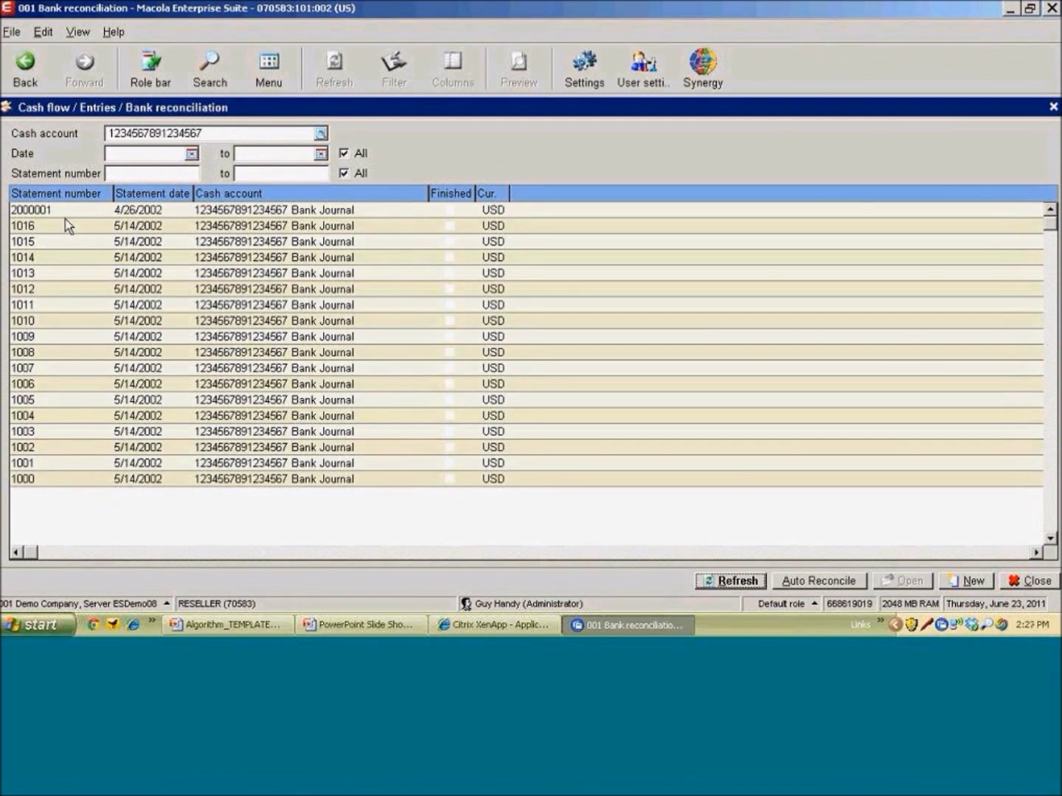
double_click(64, 214)
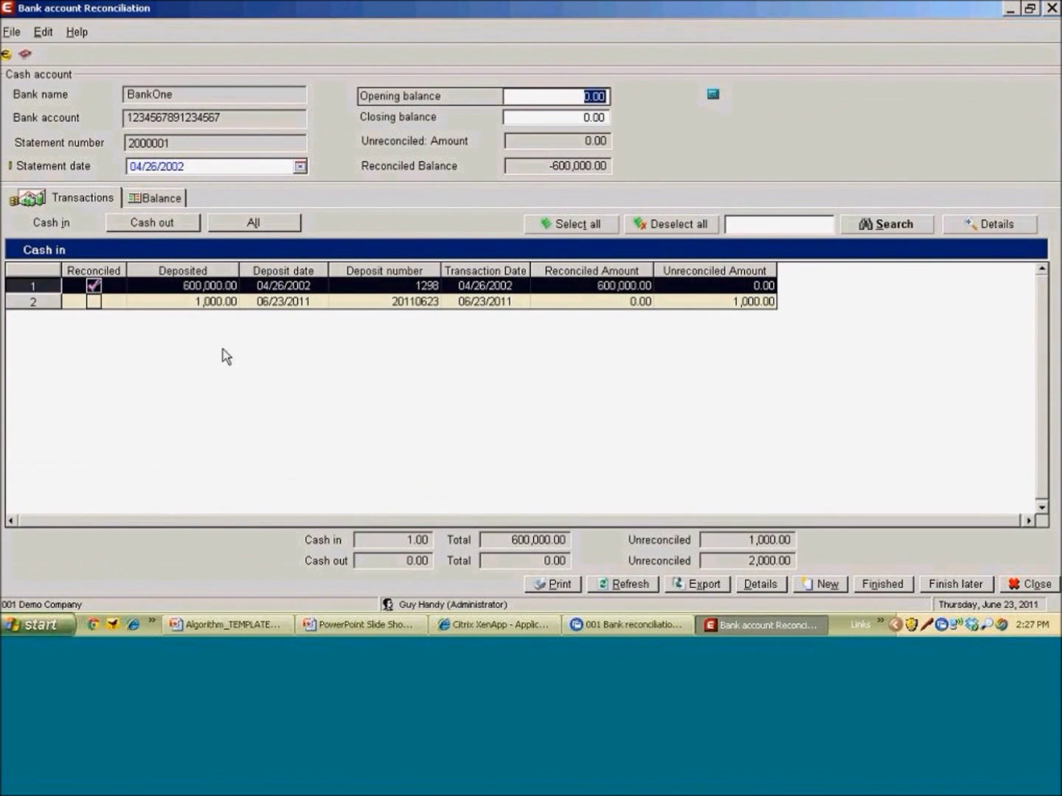
Review the statement's cash-out transactions and its balance calculation, and return to the transactions
click(167, 228)
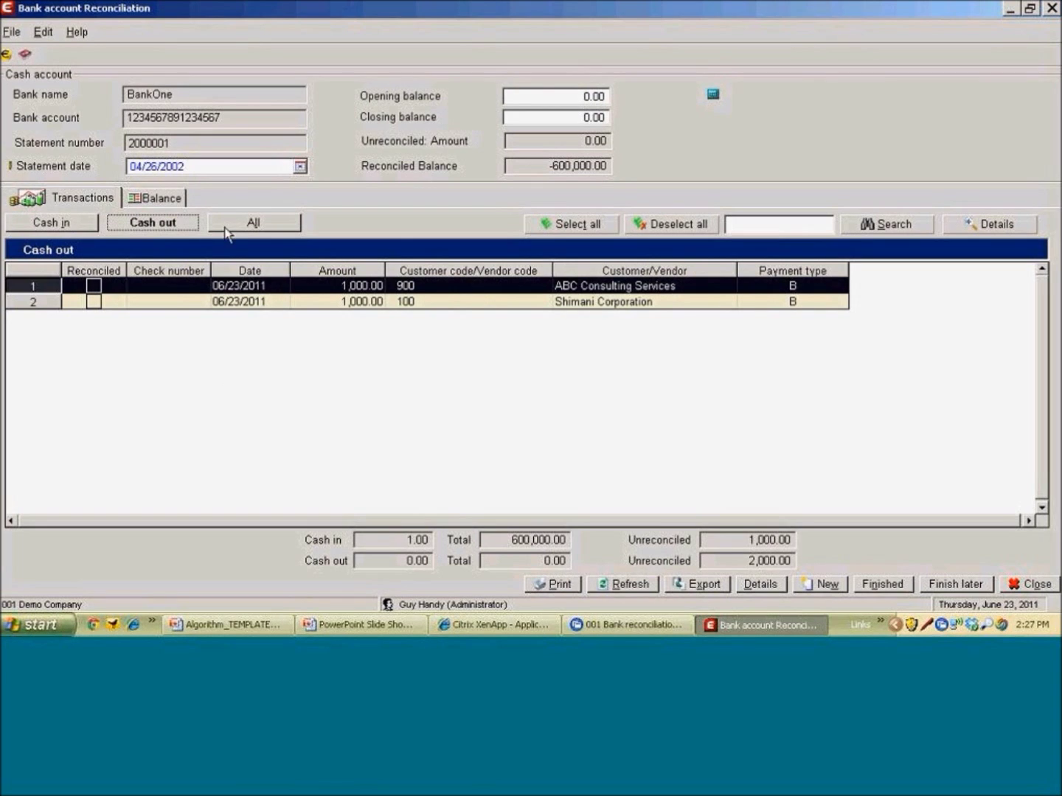
click(171, 198)
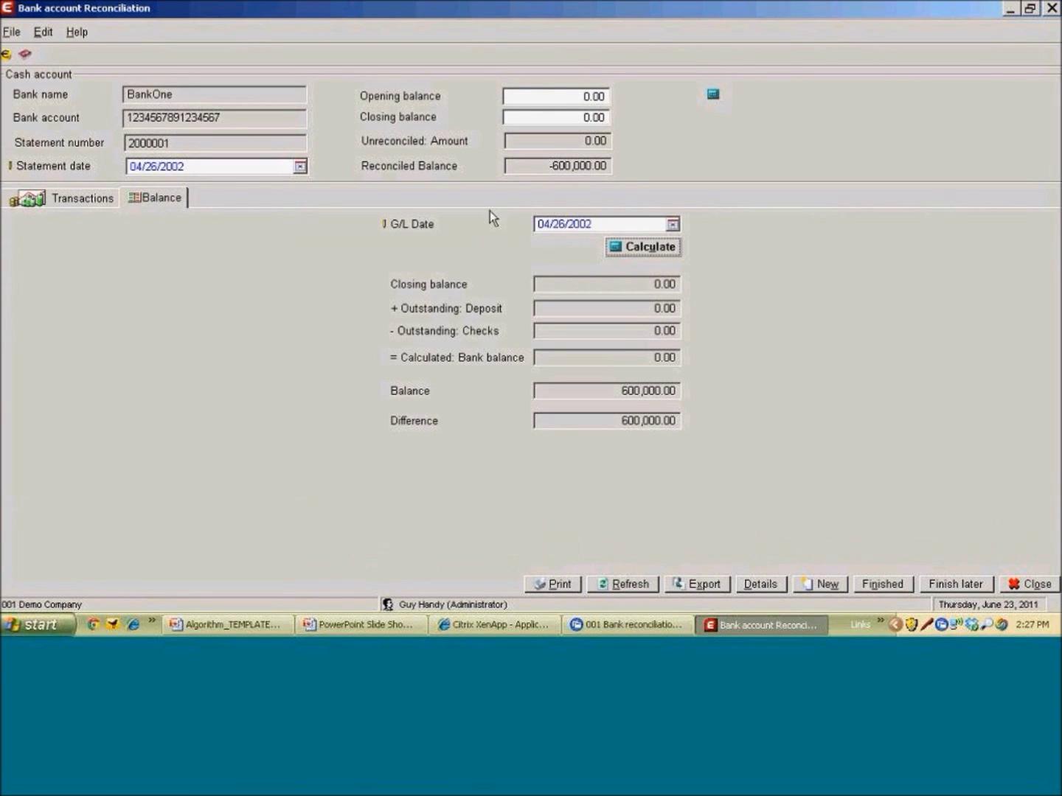
click(96, 198)
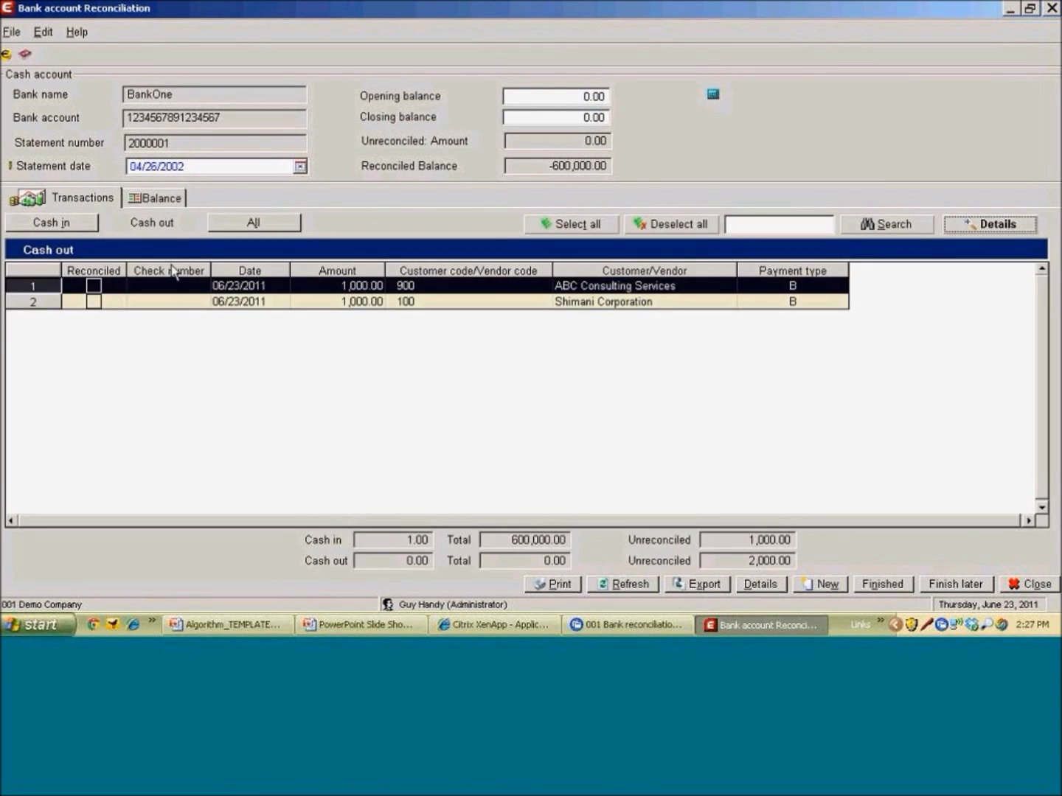
Mark the Shimani Corporation and ABC Consulting Services cash-out transactions as reconciled, and close the bank reconciliation
click(95, 303)
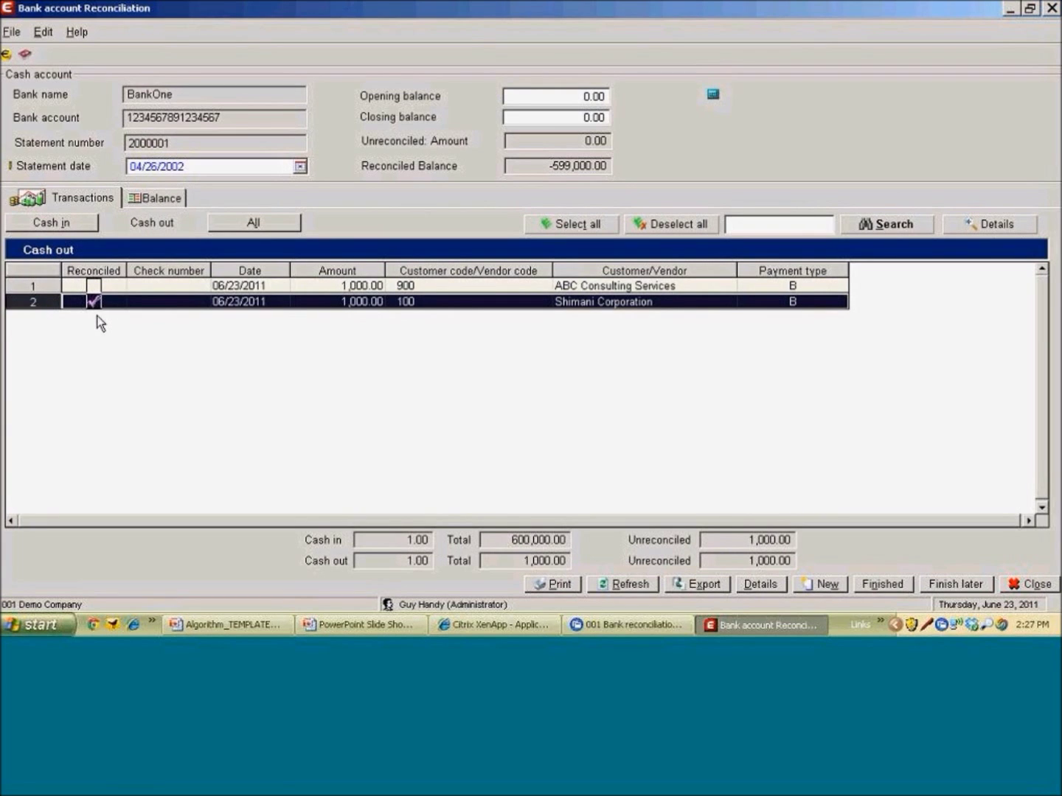
click(92, 286)
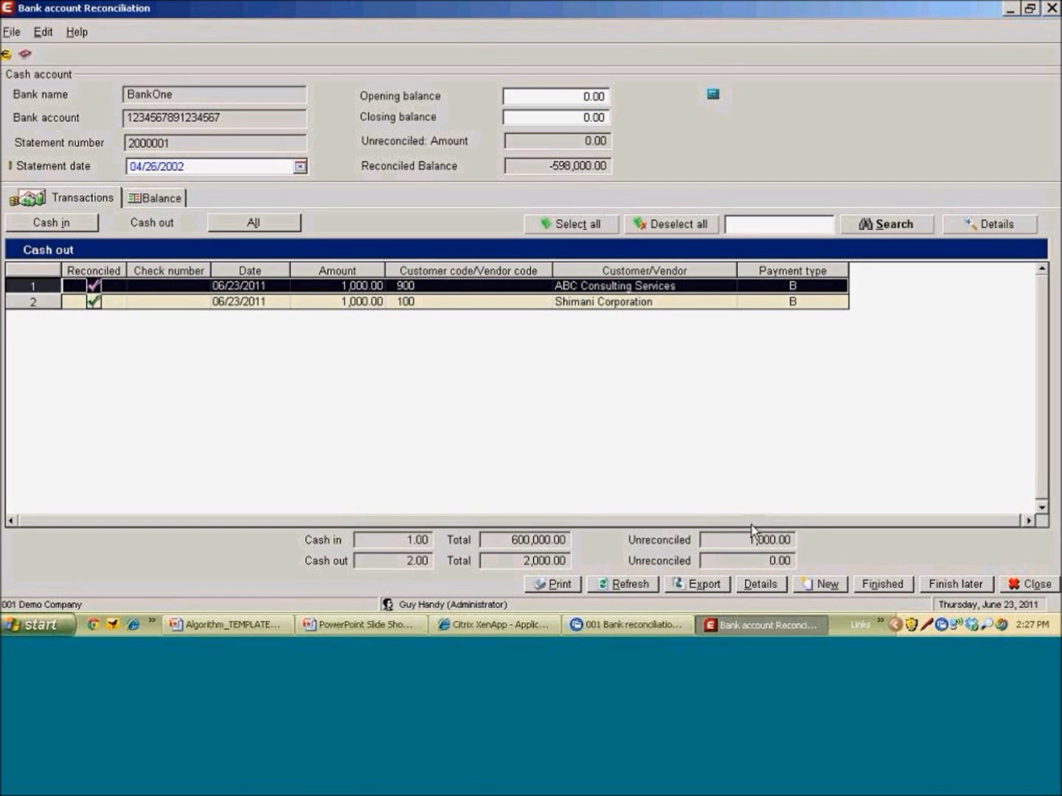
click(1030, 584)
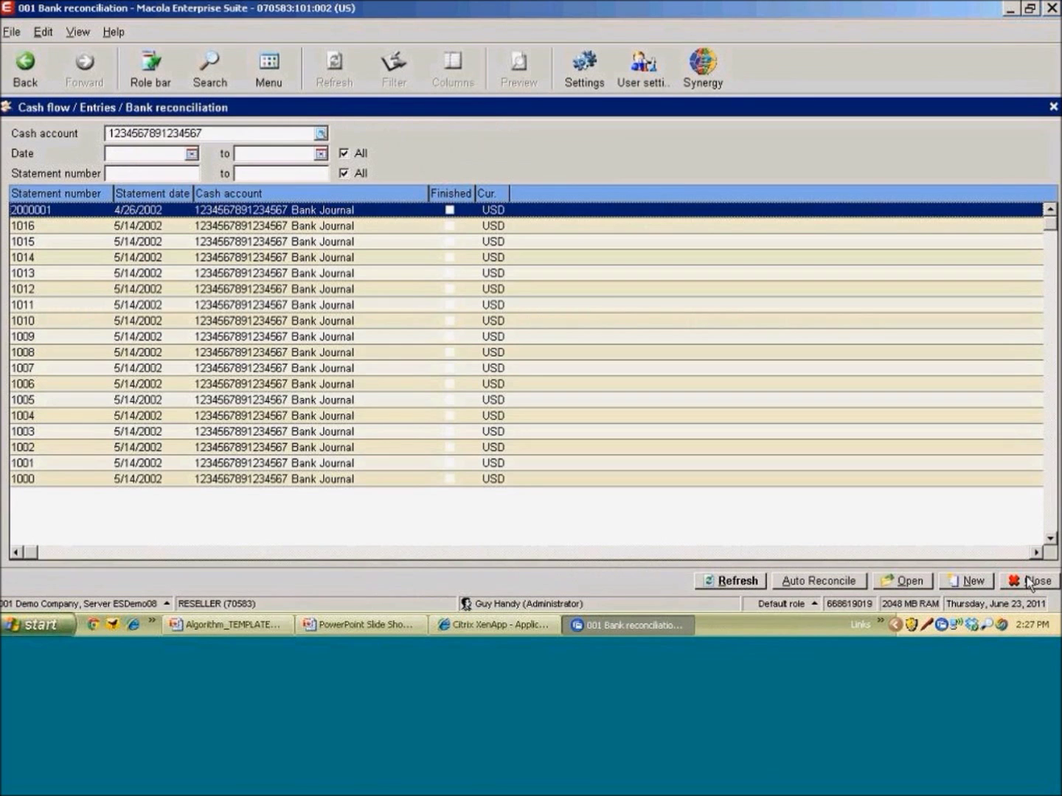
click(1029, 583)
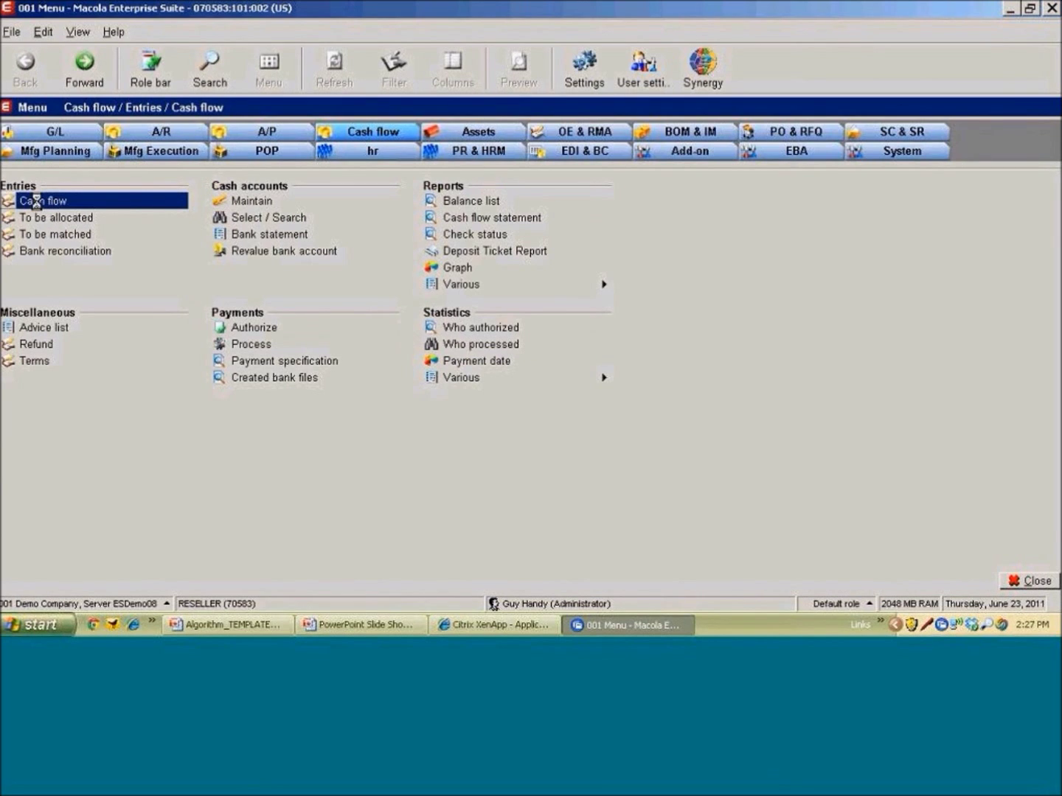
Create a new cash flow entry with an amount of 1,000.00 USD
click(40, 202)
click(911, 581)
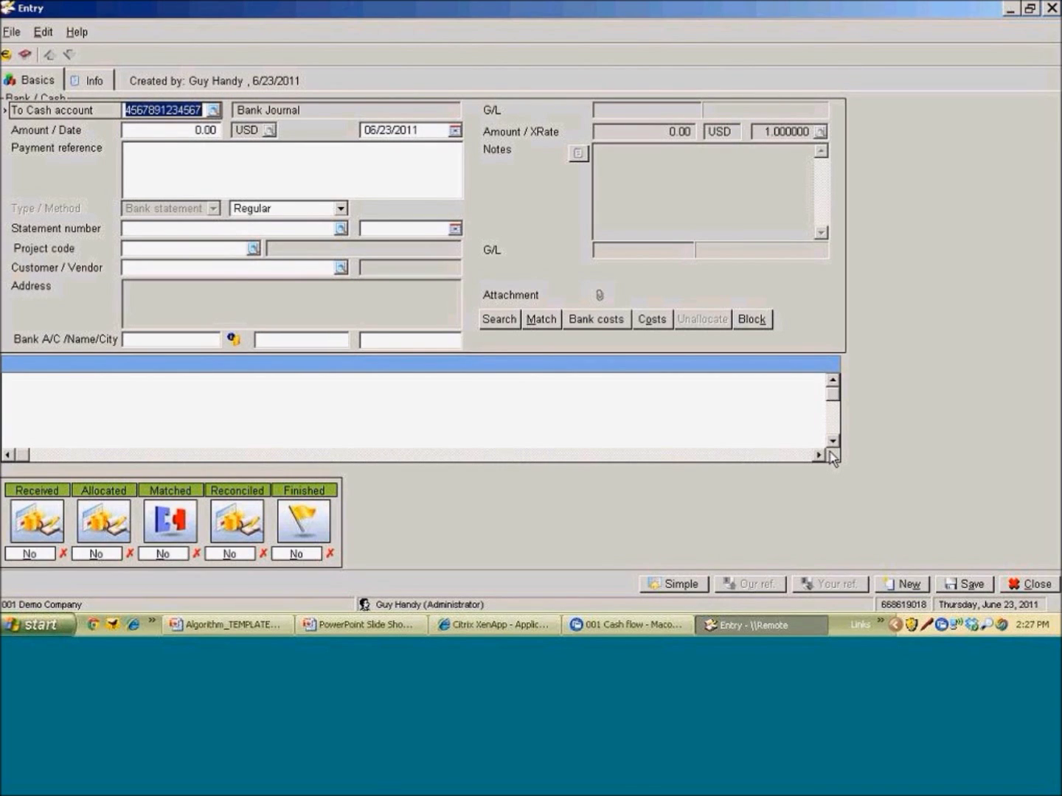
key(Tab)
text(1,00)
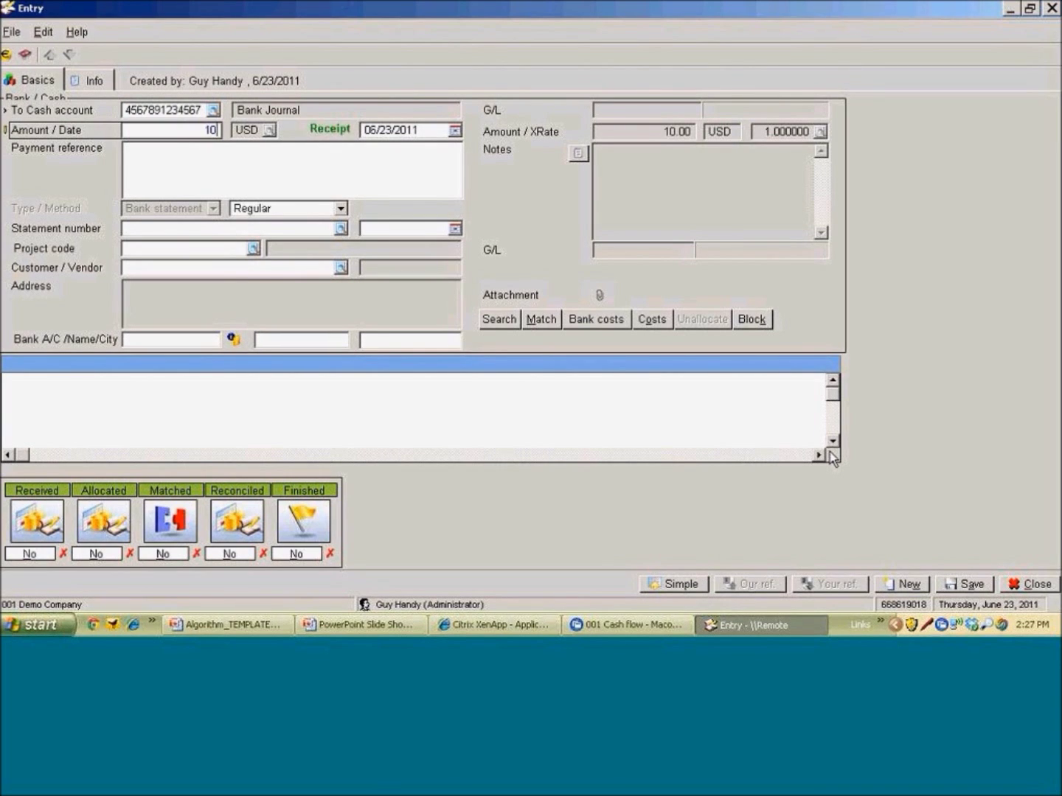
text(0)
key(Tab)
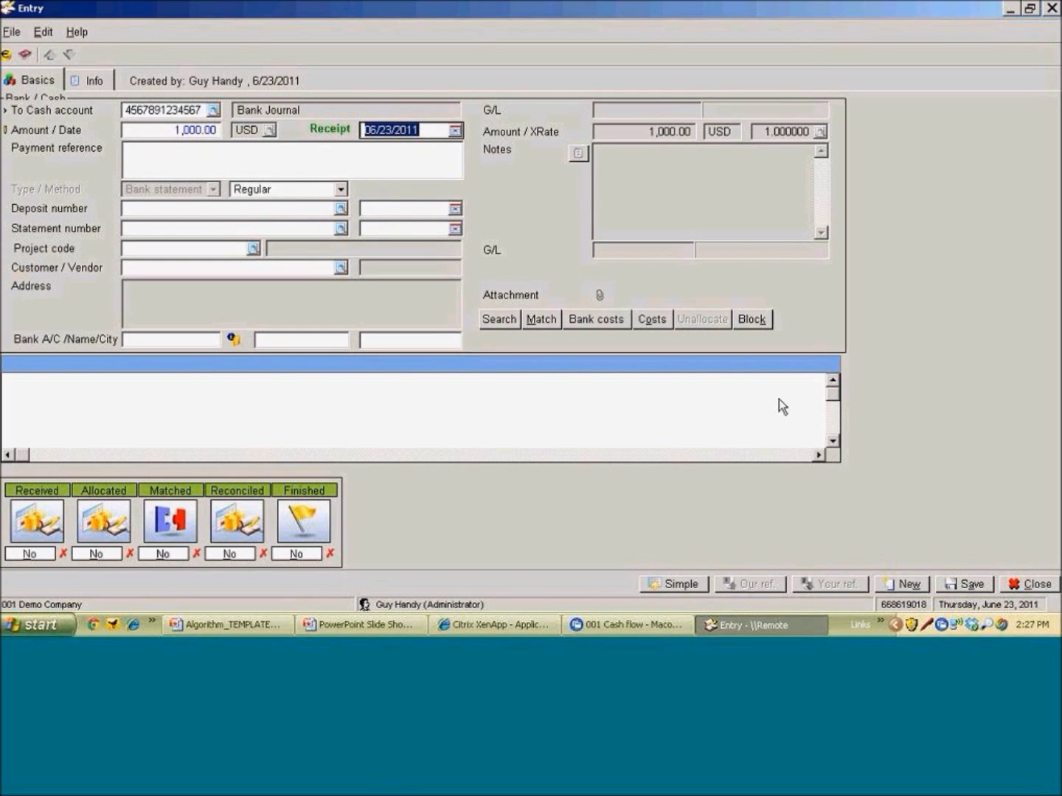
Try a negative amount of -1,000.00 on the entry and restore the positive amount
click(175, 130)
key(minus)
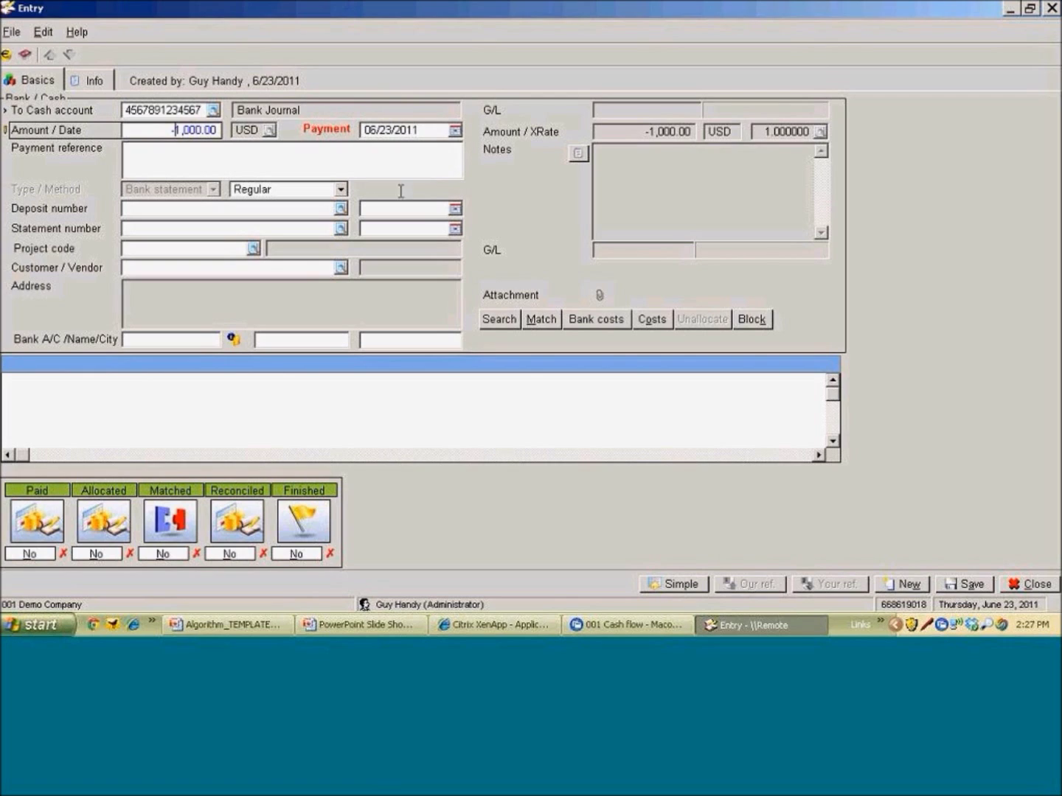
key(BackSpace)
Set the receipt's deposit number to 20110623
key(Tab)
key(Tab)
key(Tab)
key(Tab)
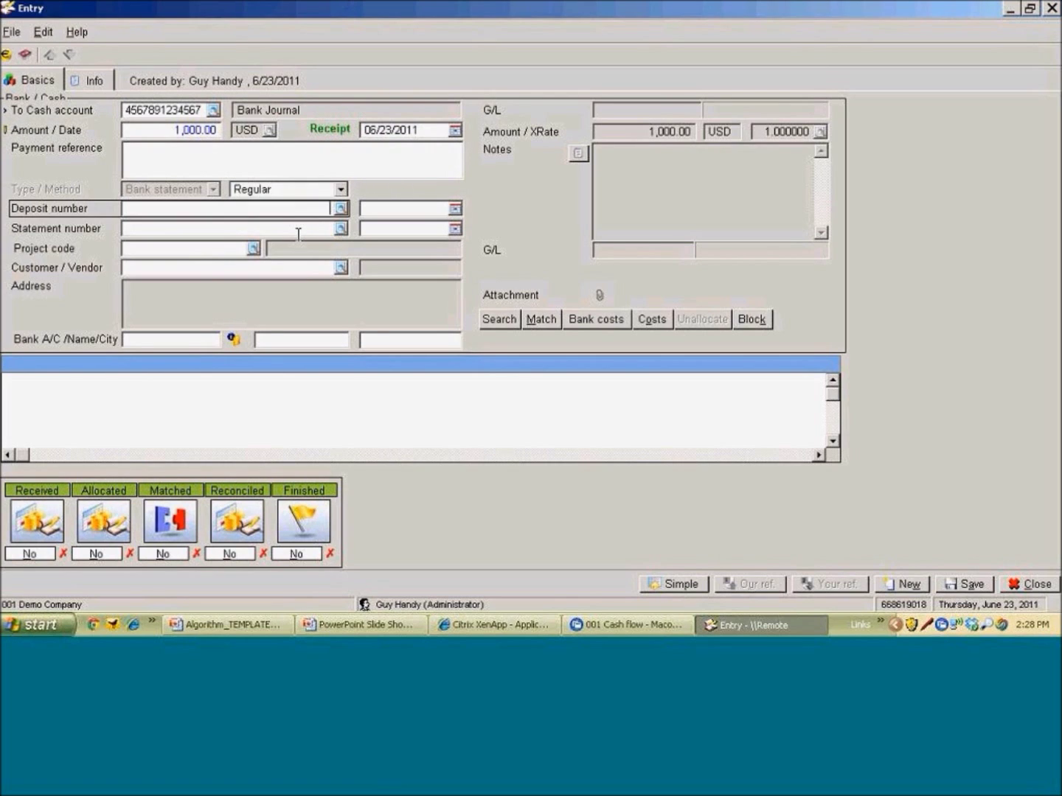
key(Tab)
key(shift+Tab)
text(20110623)
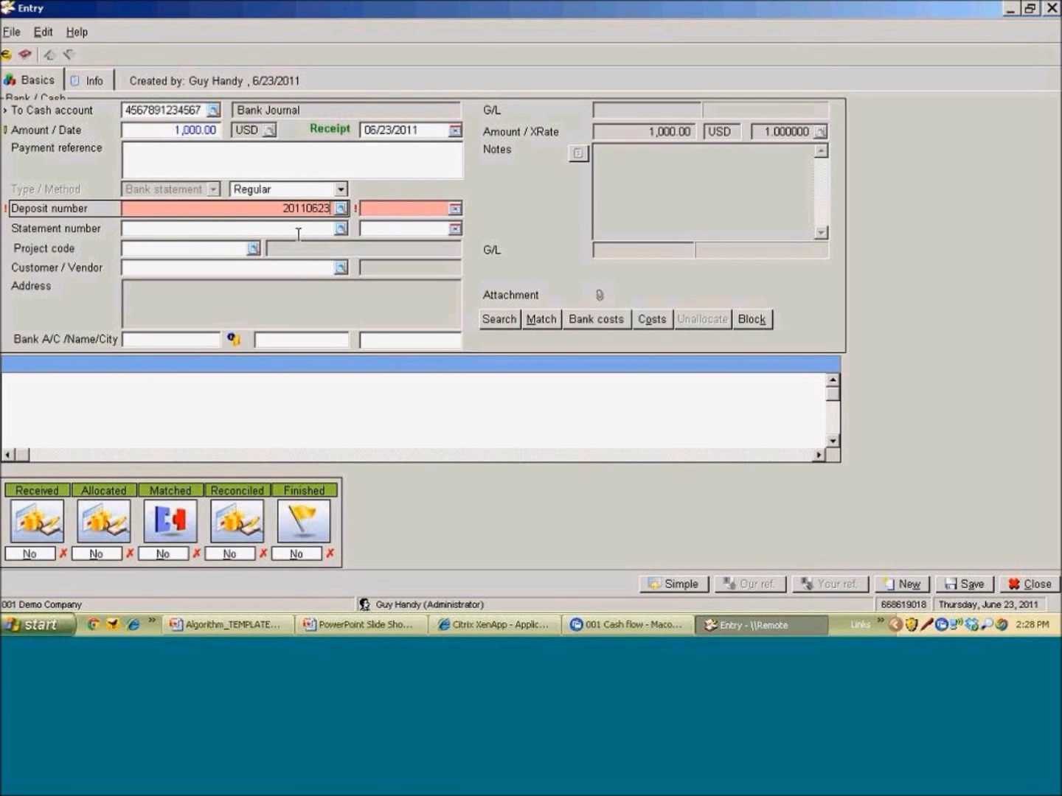
key(Tab)
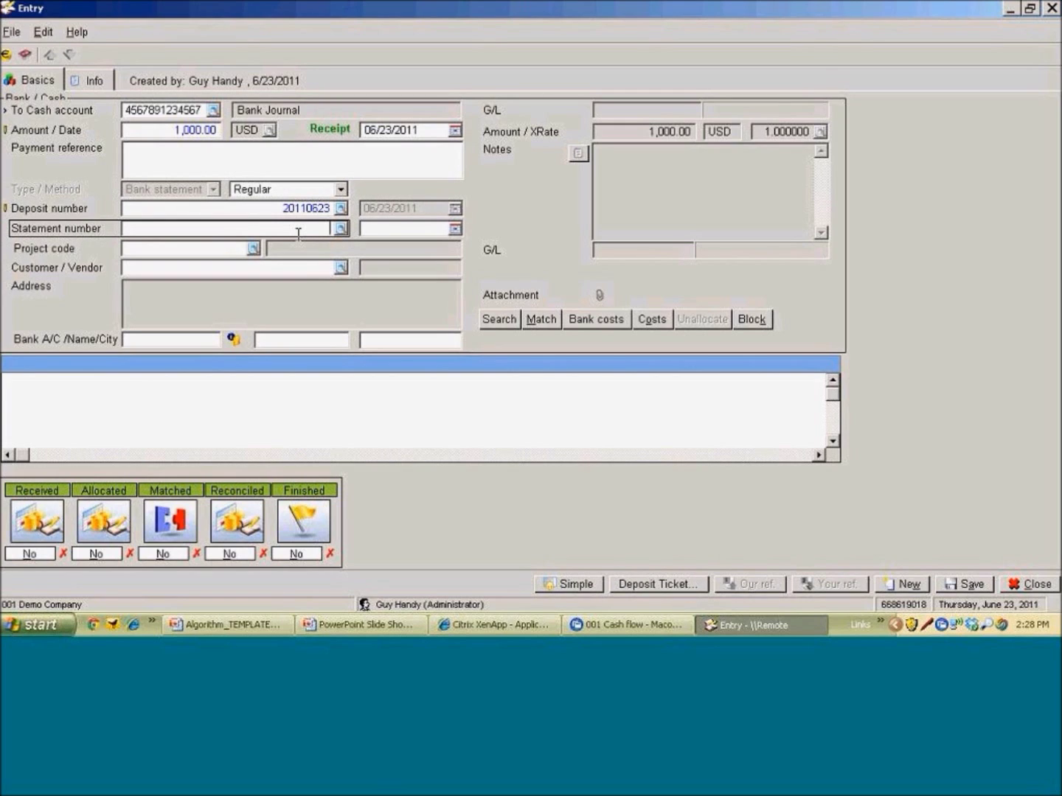
Assign the receipt to the customer Village Bike Shop, leaving the statement number and project code blank
key(Tab)
key(Tab)
key(Tab)
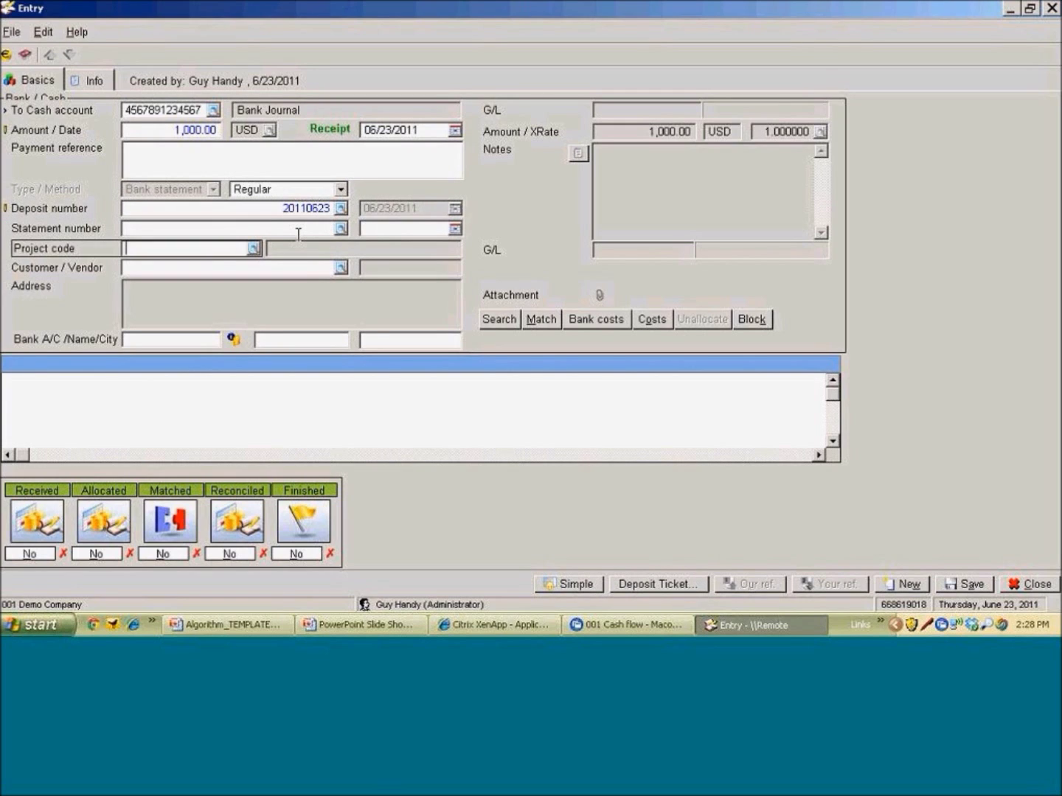
text(900)
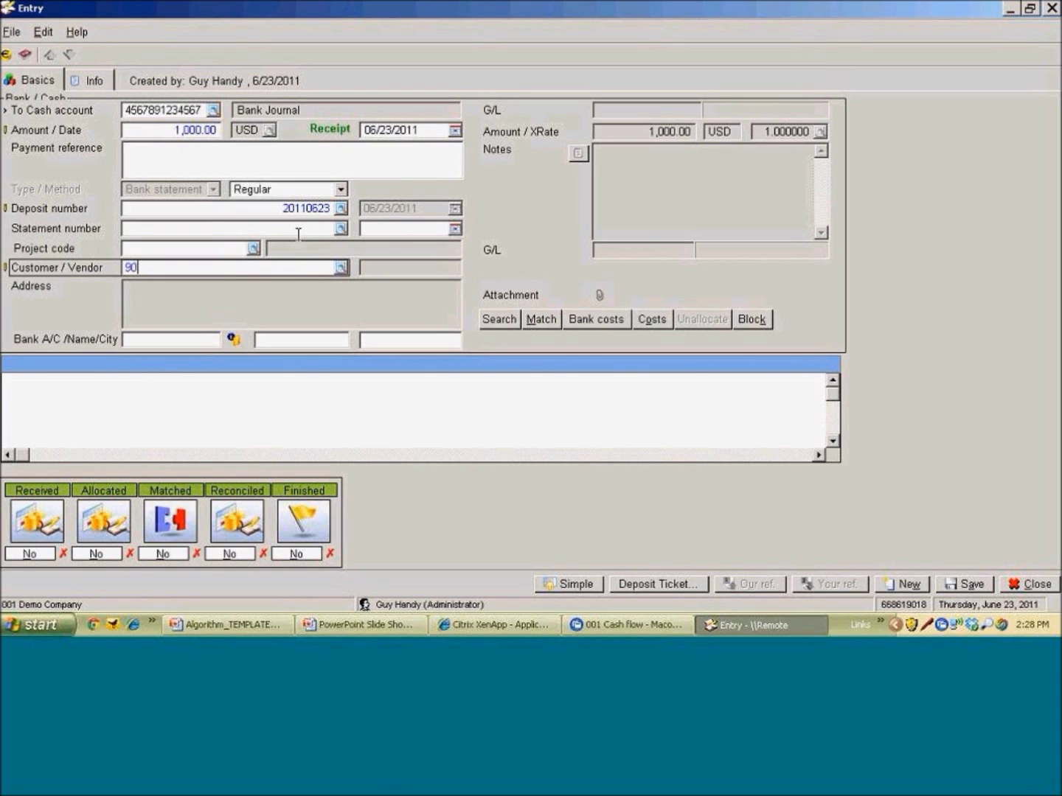
key(BackSpace)
text(5)
key(Tab)
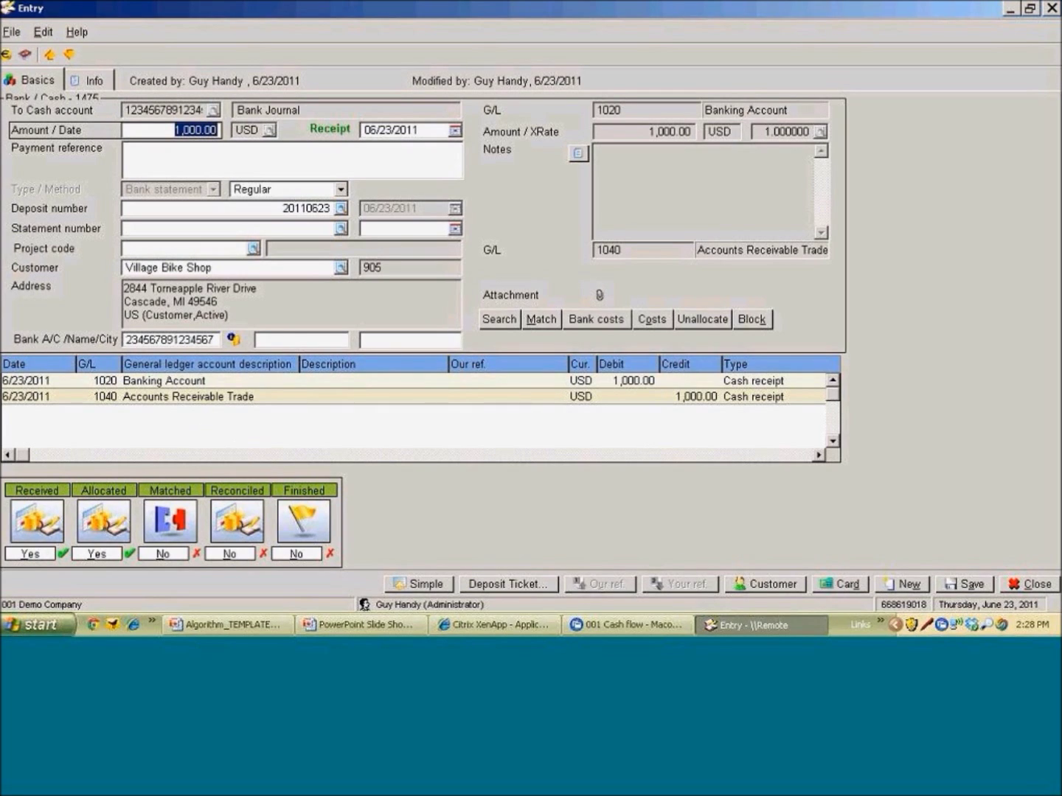
Open matching for the receipt, show all entries, and examine which invoice the 5/14/2002 check is matched to
click(548, 320)
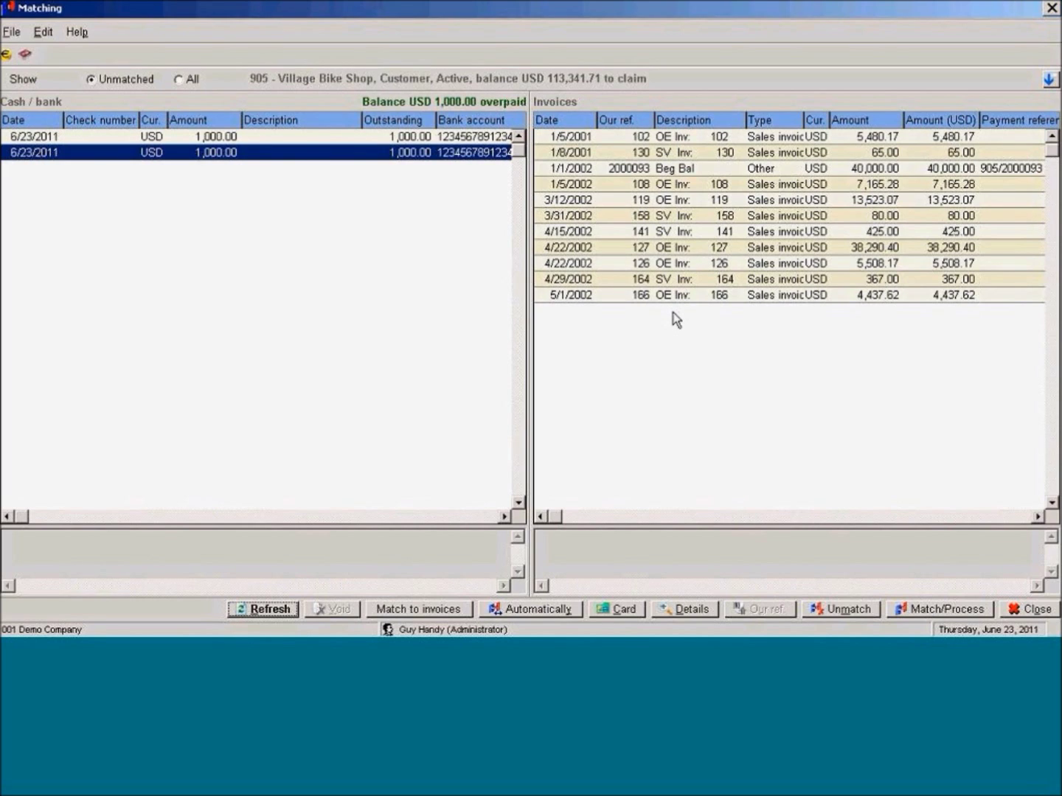
click(178, 81)
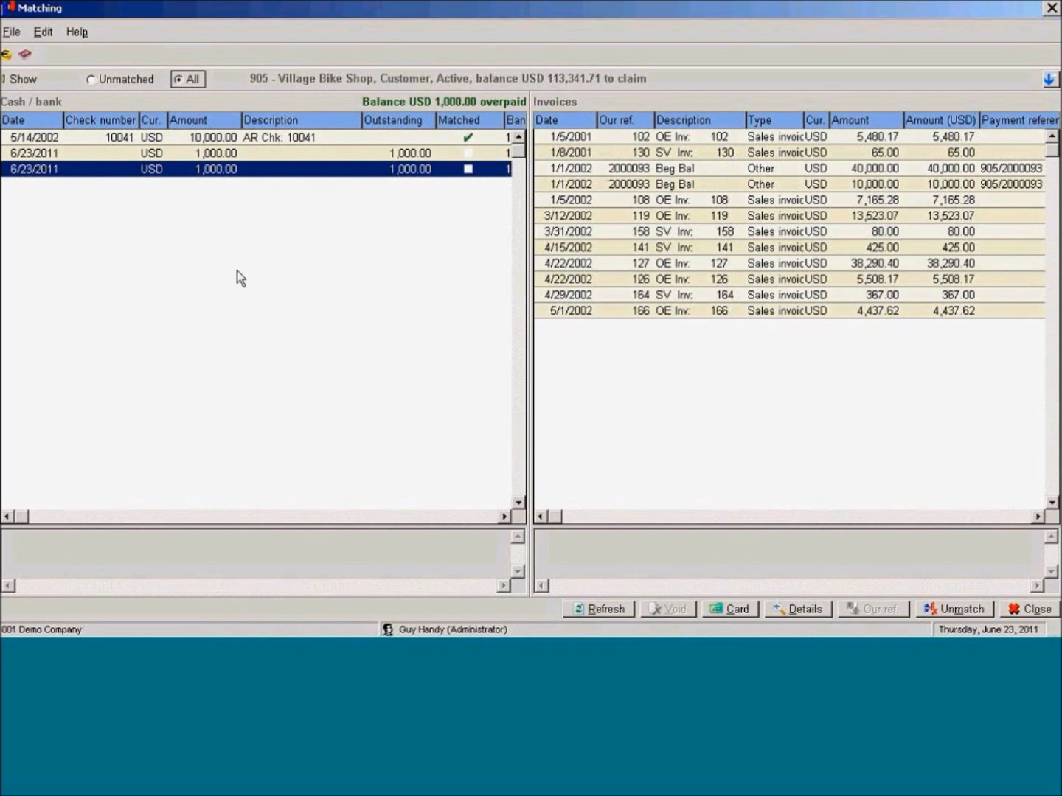
click(434, 135)
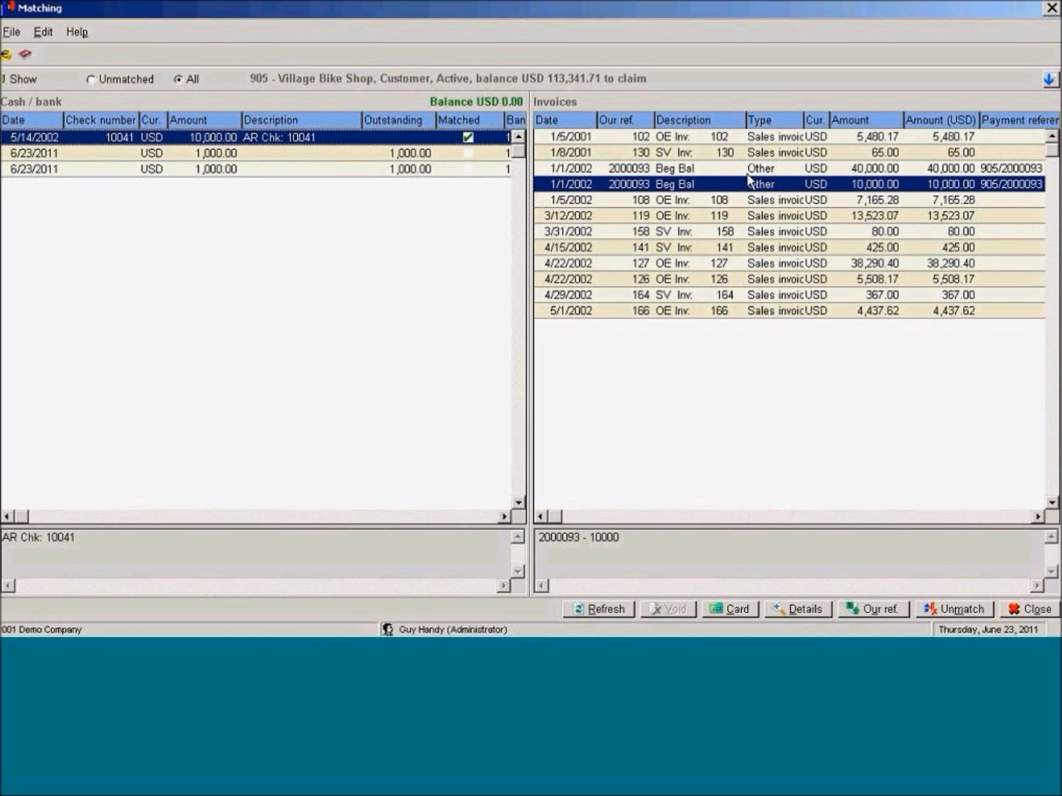
Try selecting the last 1,000.00 receipt together with the 367.00 and 425.00 invoices in the list of all entries
click(269, 172)
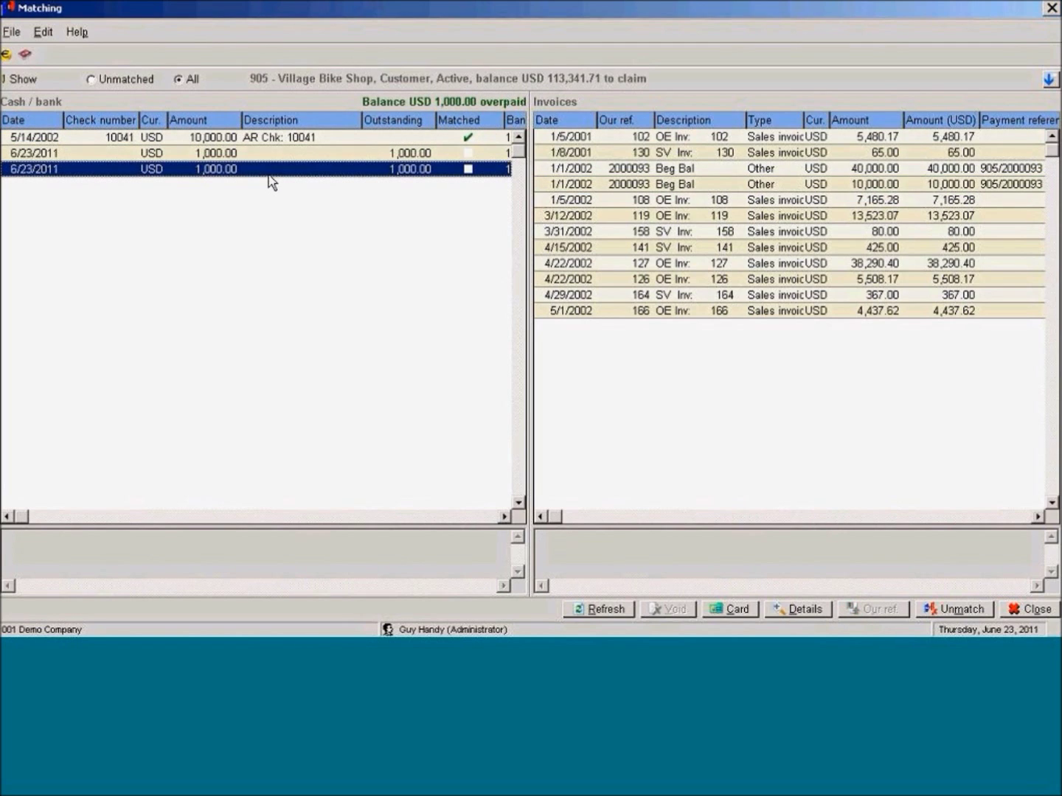
click(603, 297)
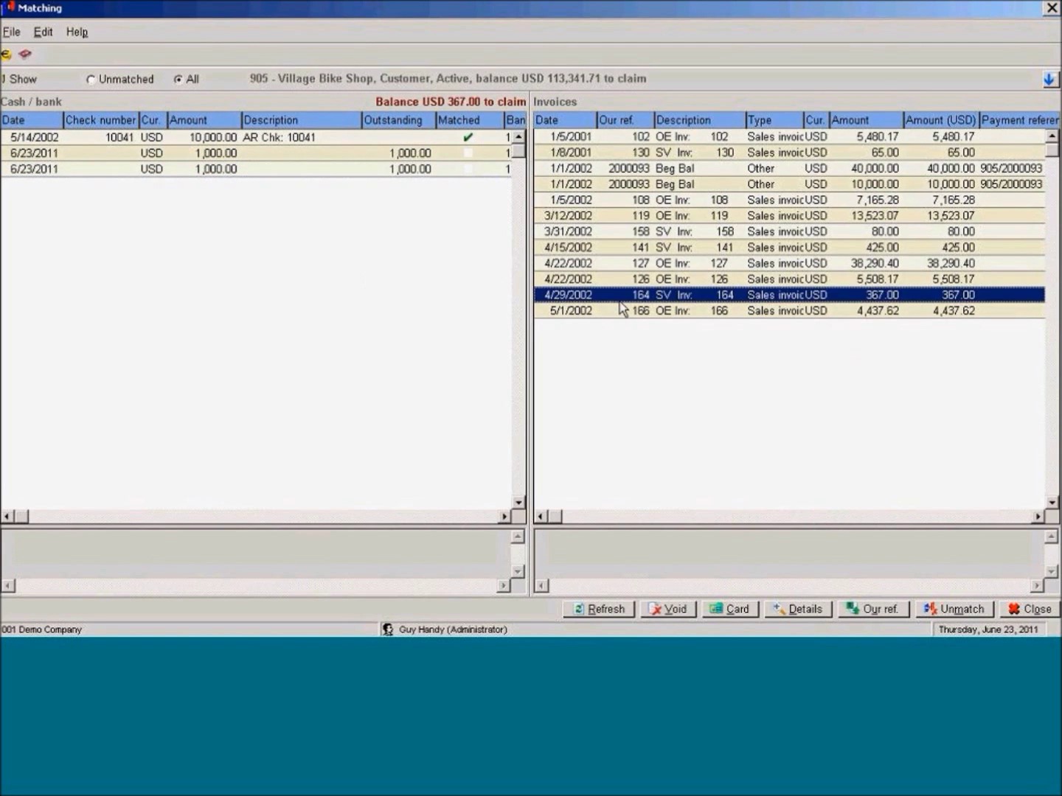
ctrl+click(634, 249)
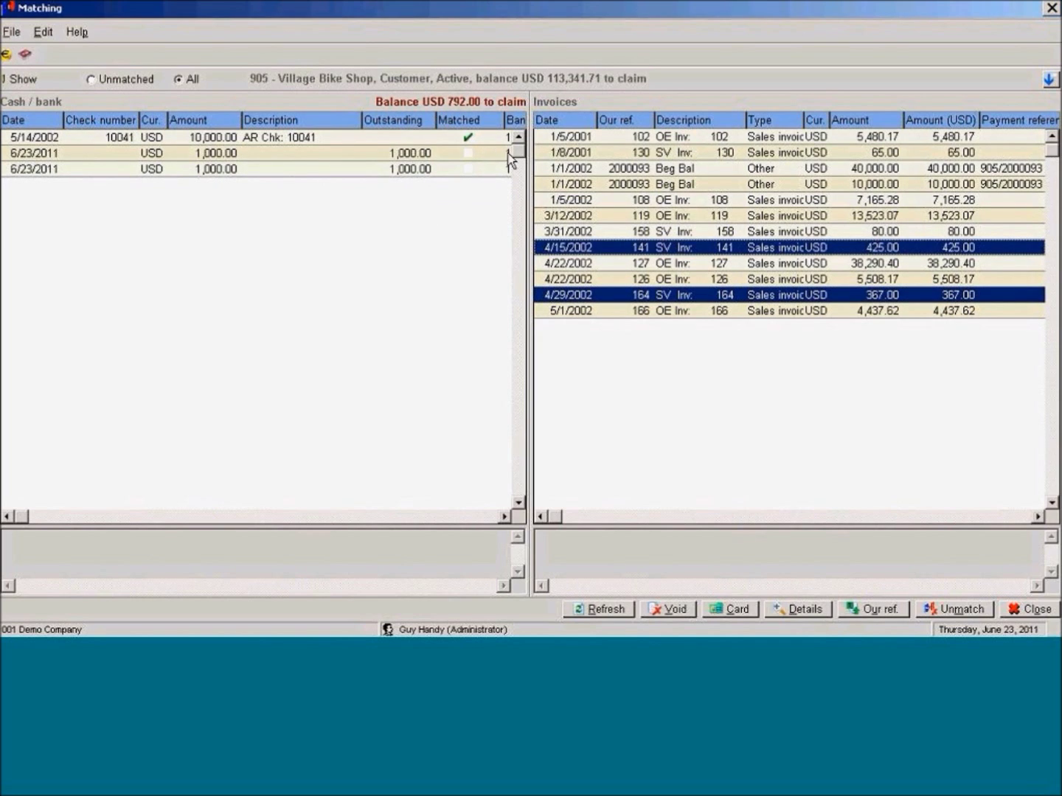
click(426, 173)
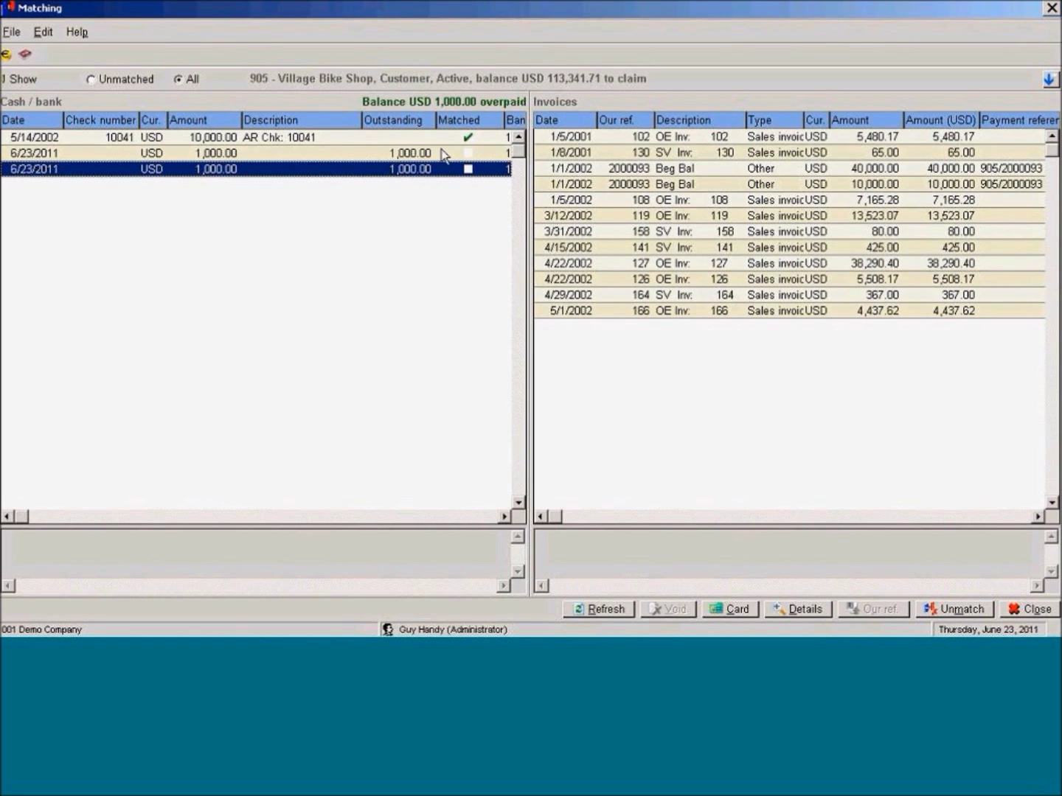
Show only unmatched entries and select the last 1,000.00 receipt together with the 367.00 and 425.00 invoices
click(761, 295)
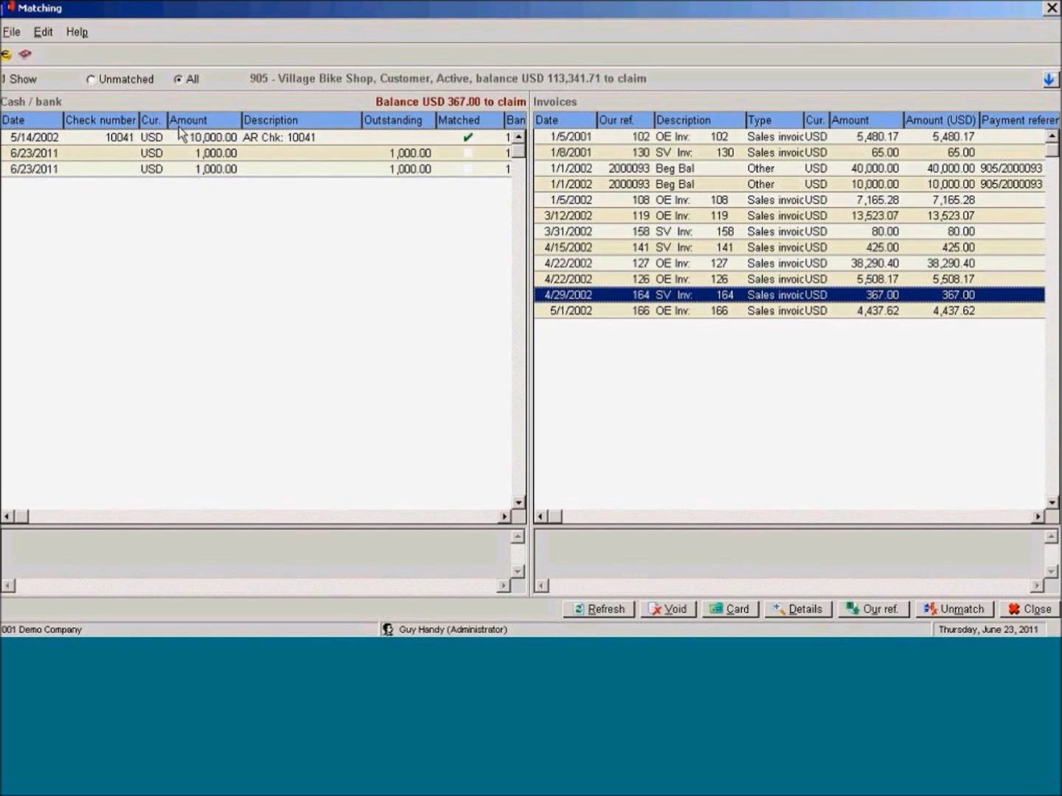
click(91, 79)
click(447, 153)
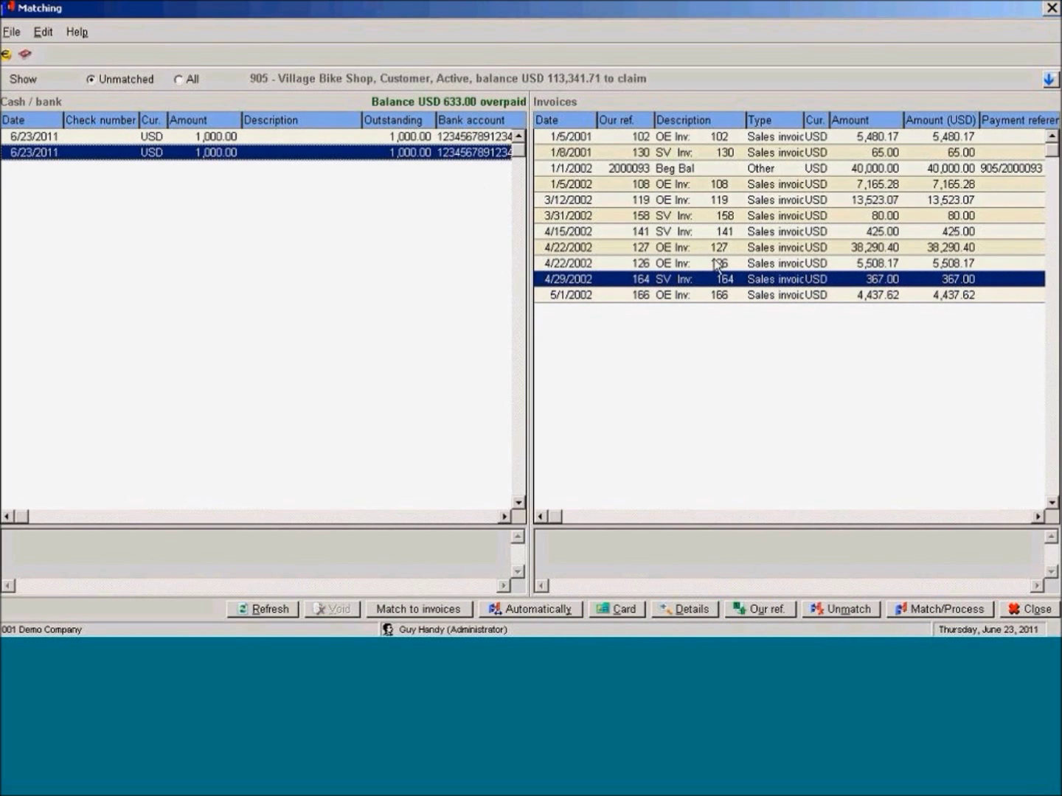
ctrl+click(733, 232)
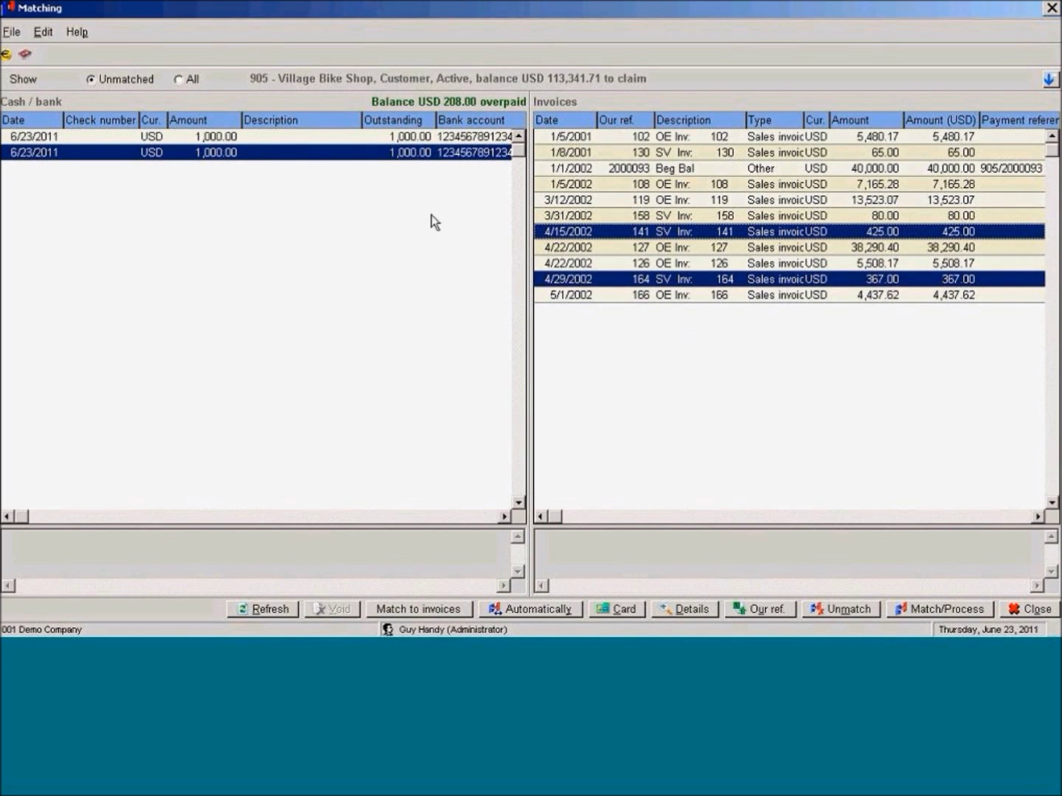
Review the Match/Process options for the overpaid balance, cancel processing, and close the matching window
click(944, 612)
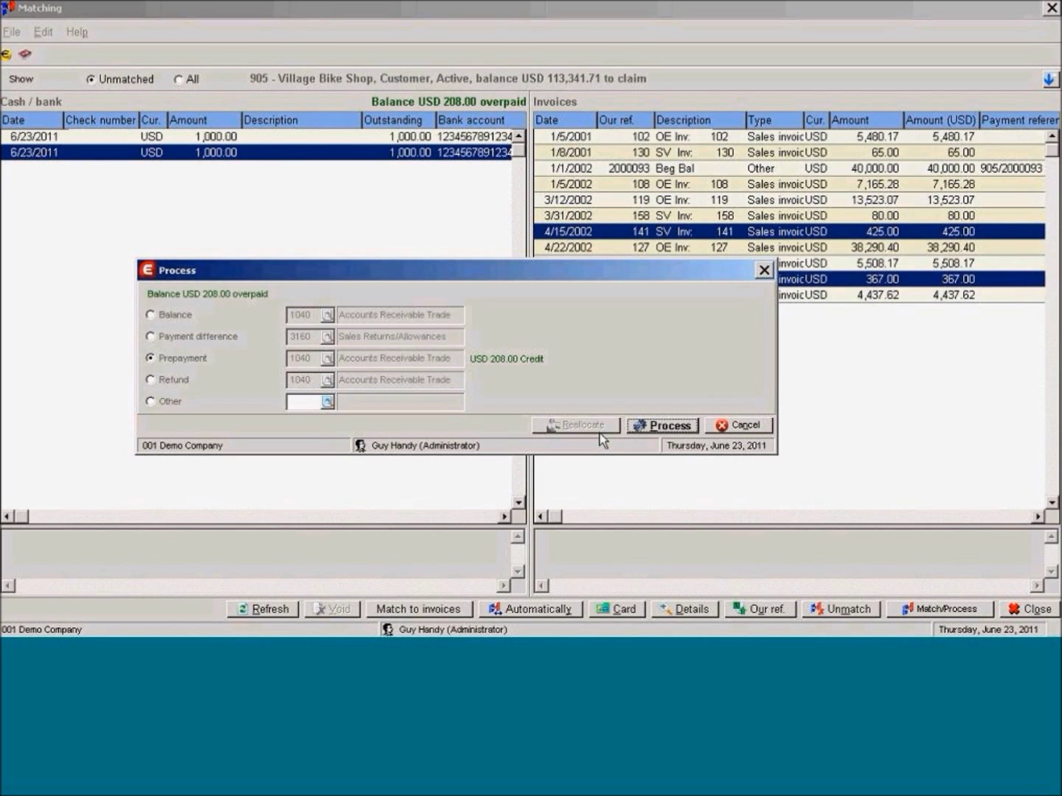
click(737, 427)
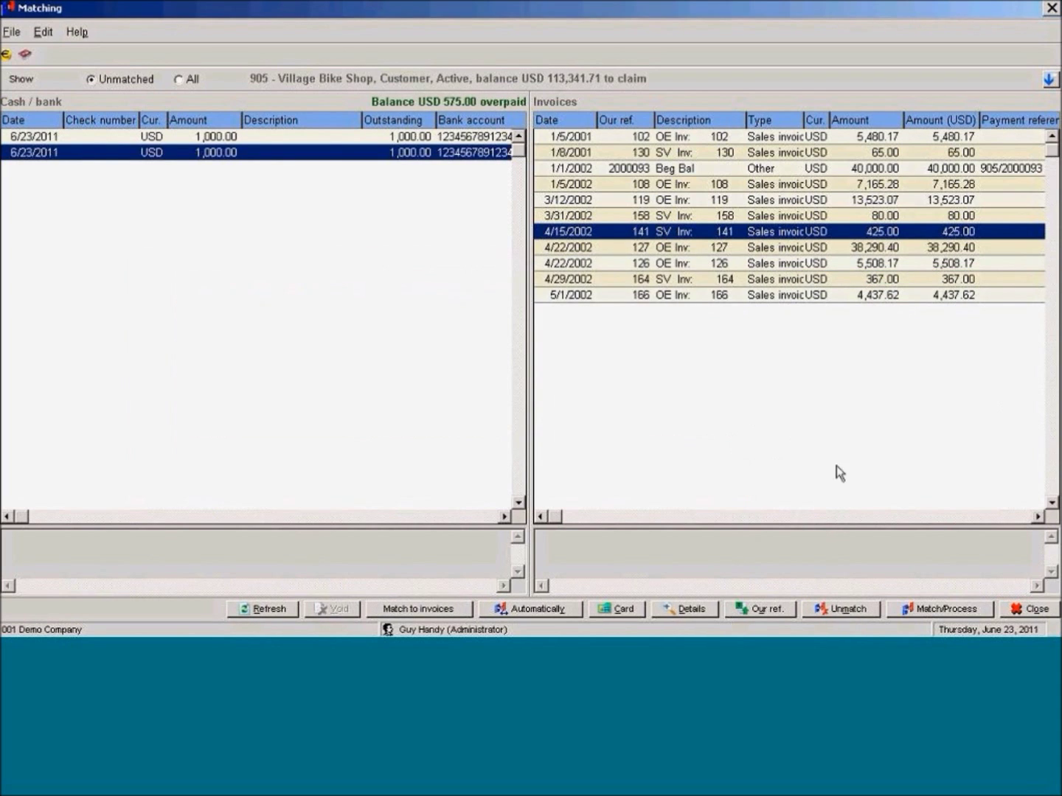
click(1043, 611)
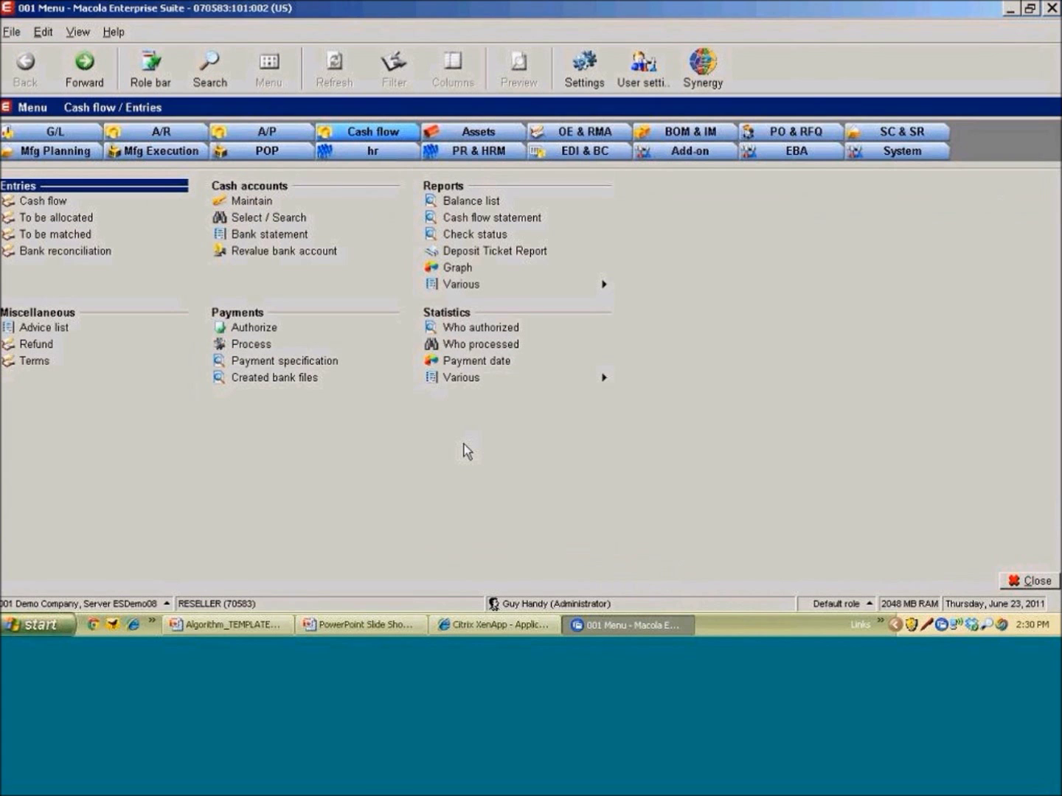
Open payment authorization, keep the account type as Supplier, include all payment dates, and display the payments
click(279, 326)
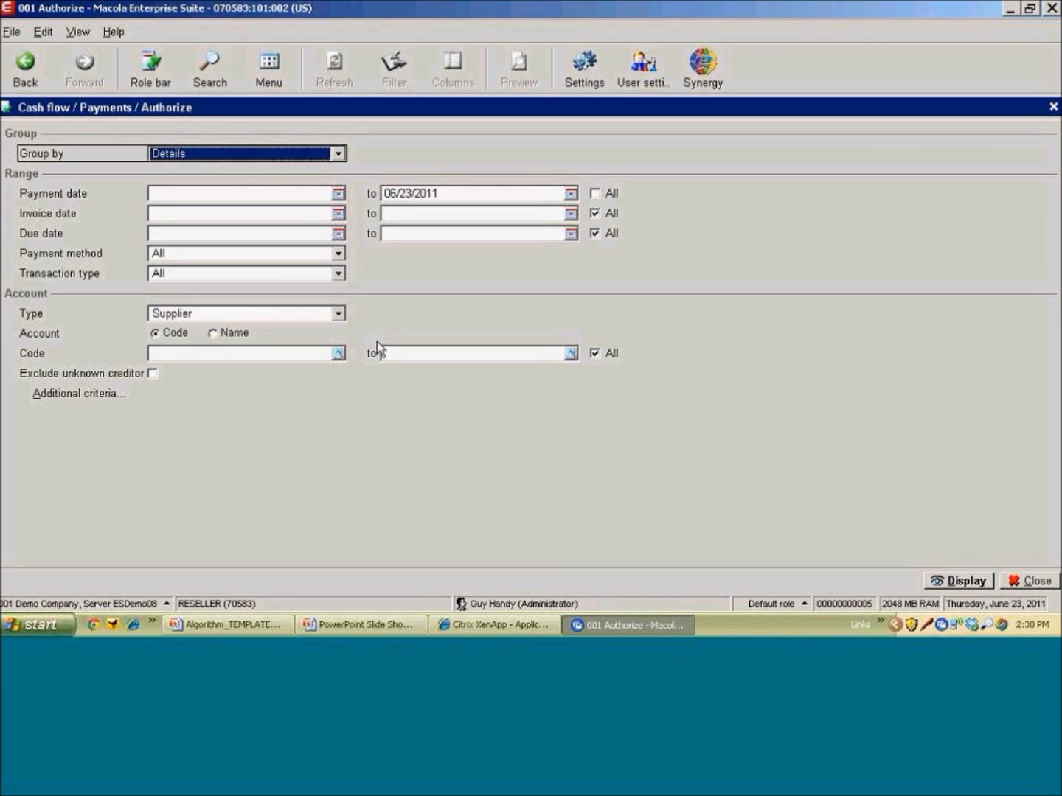
click(216, 314)
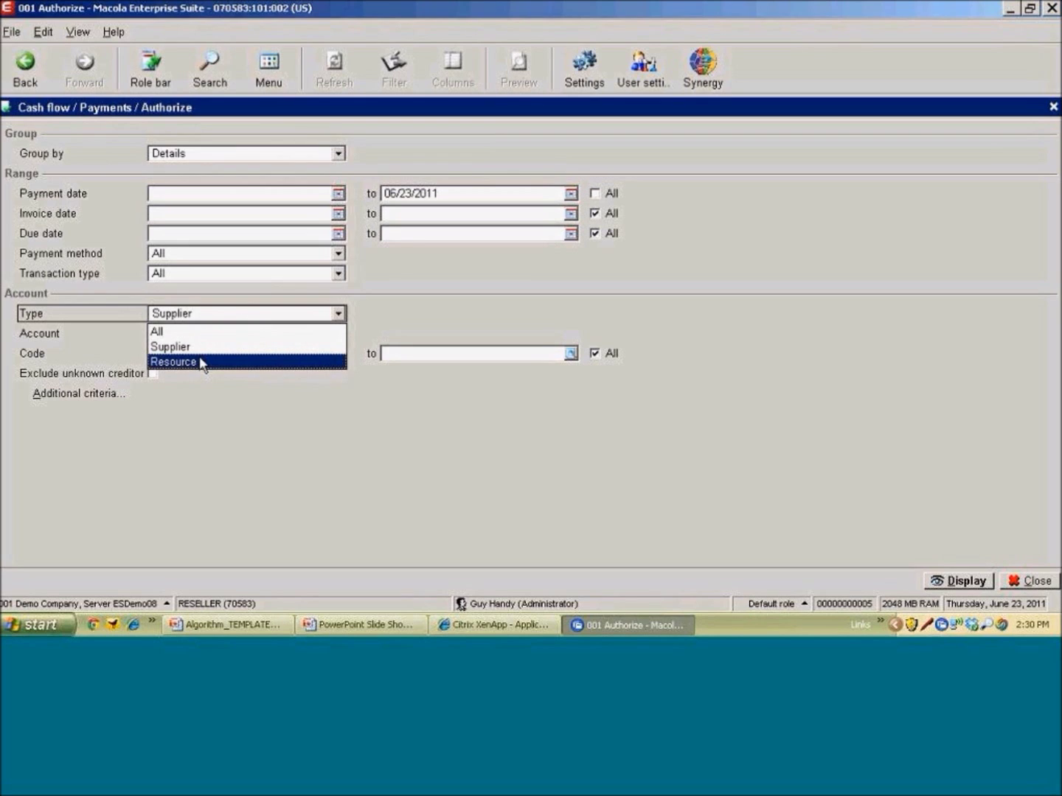
click(506, 359)
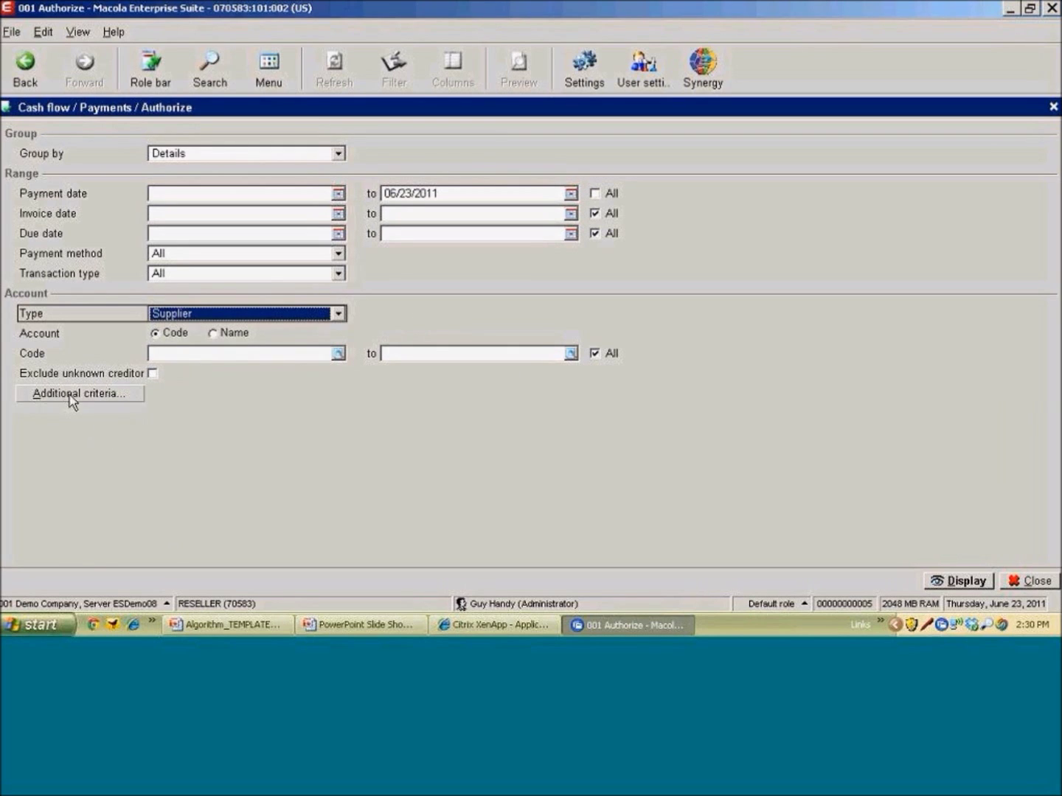
click(594, 193)
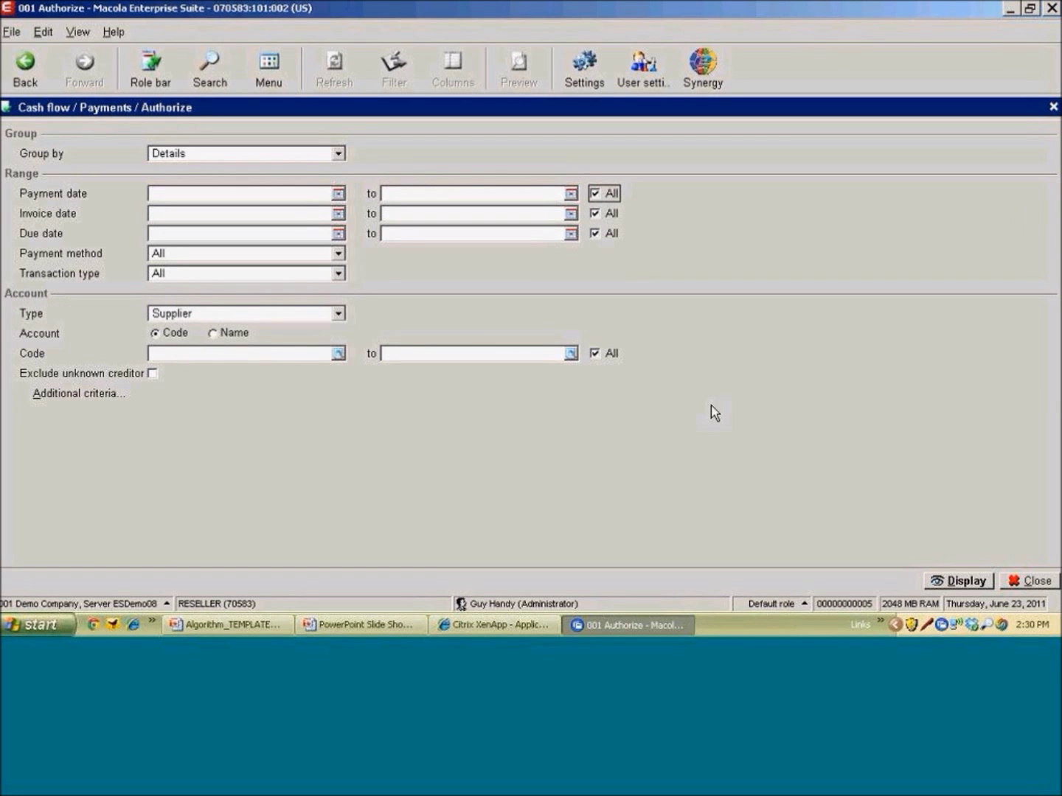
click(944, 581)
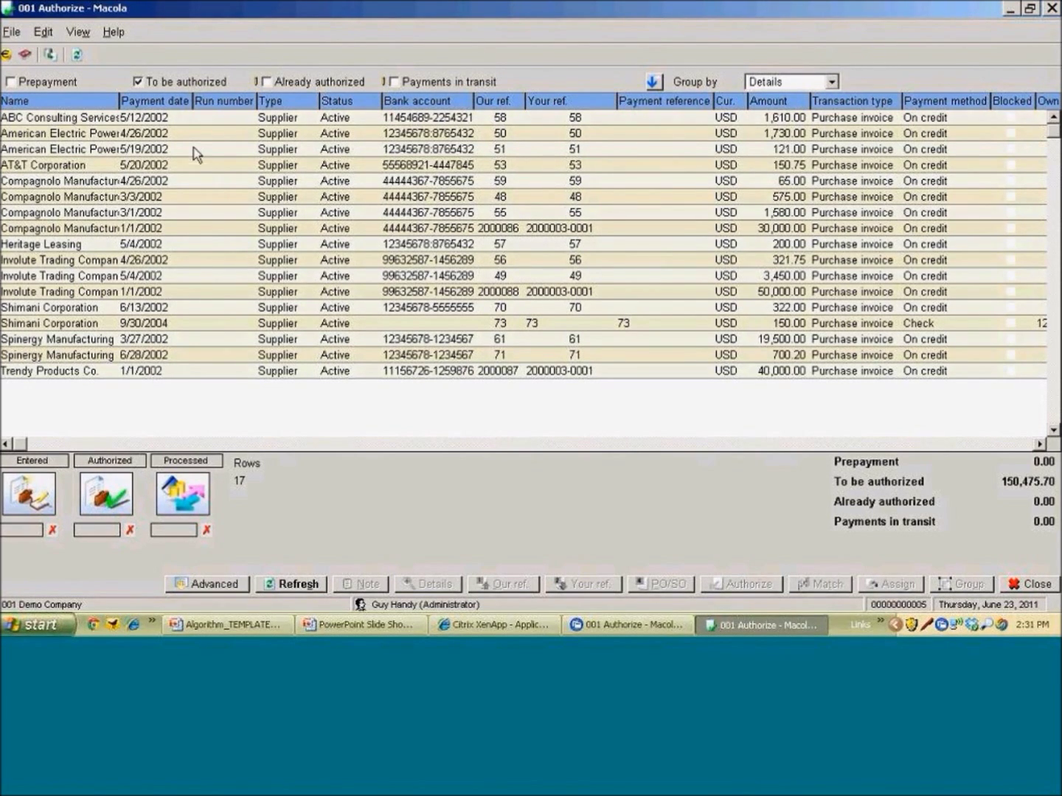
Select the ABC Consulting Services, AT&T Corporation, Heritage Leasing and Trendy Products Co. invoices together in the authorization list
click(180, 121)
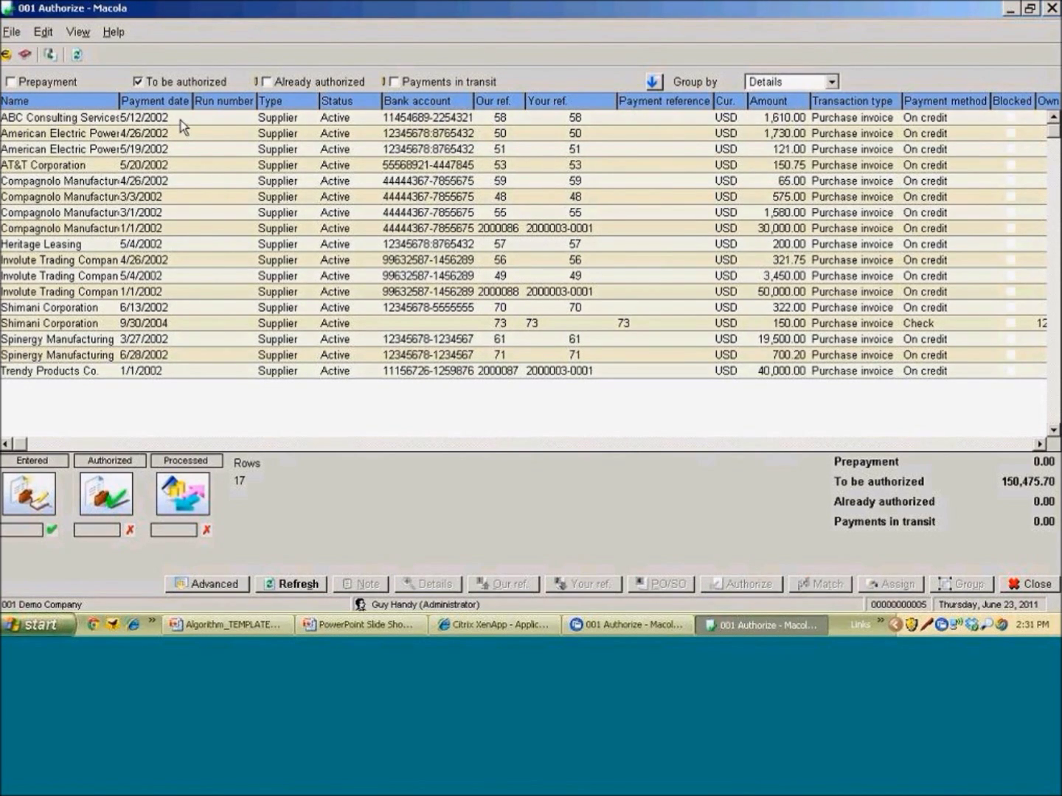
ctrl+click(83, 170)
ctrl+click(70, 244)
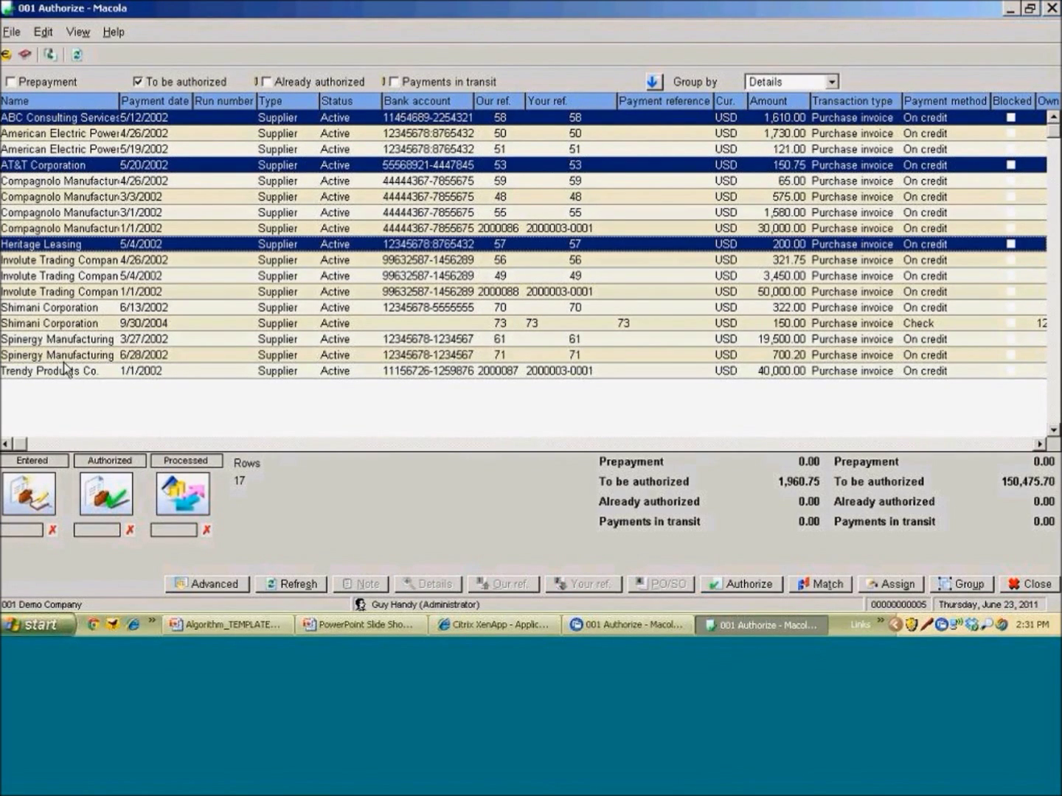
ctrl+click(67, 368)
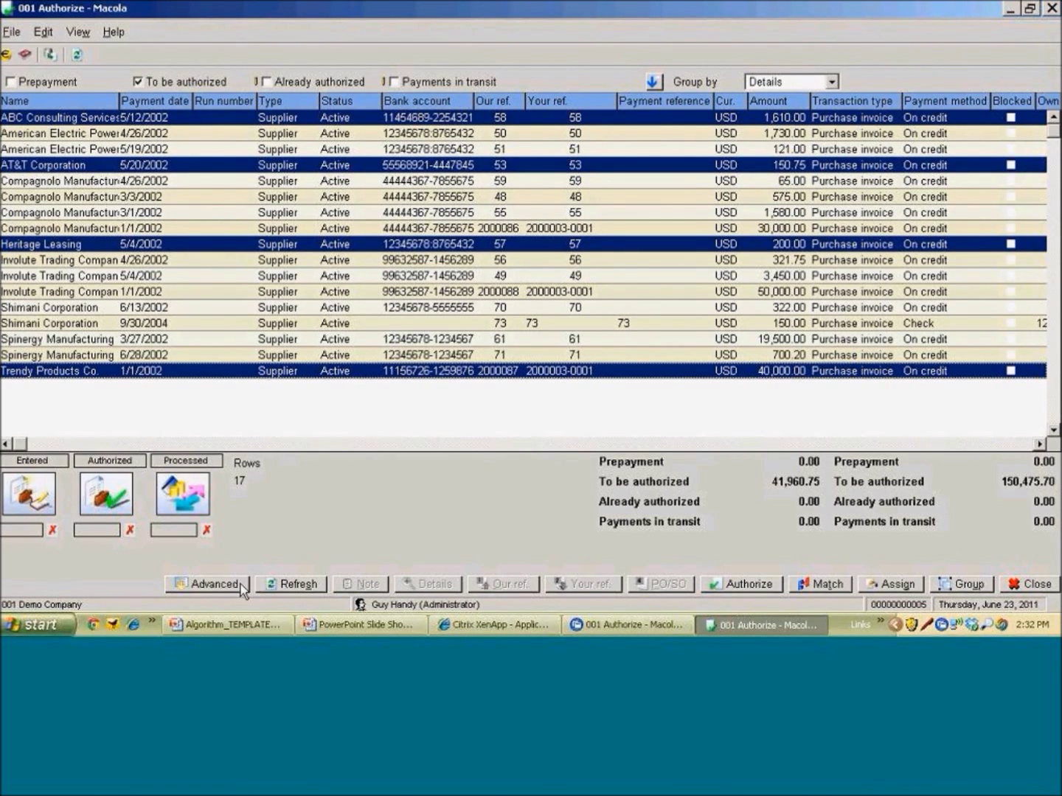
Show the advanced authorization actions for the selected invoices, and close payment authorization back to the main menu
click(214, 584)
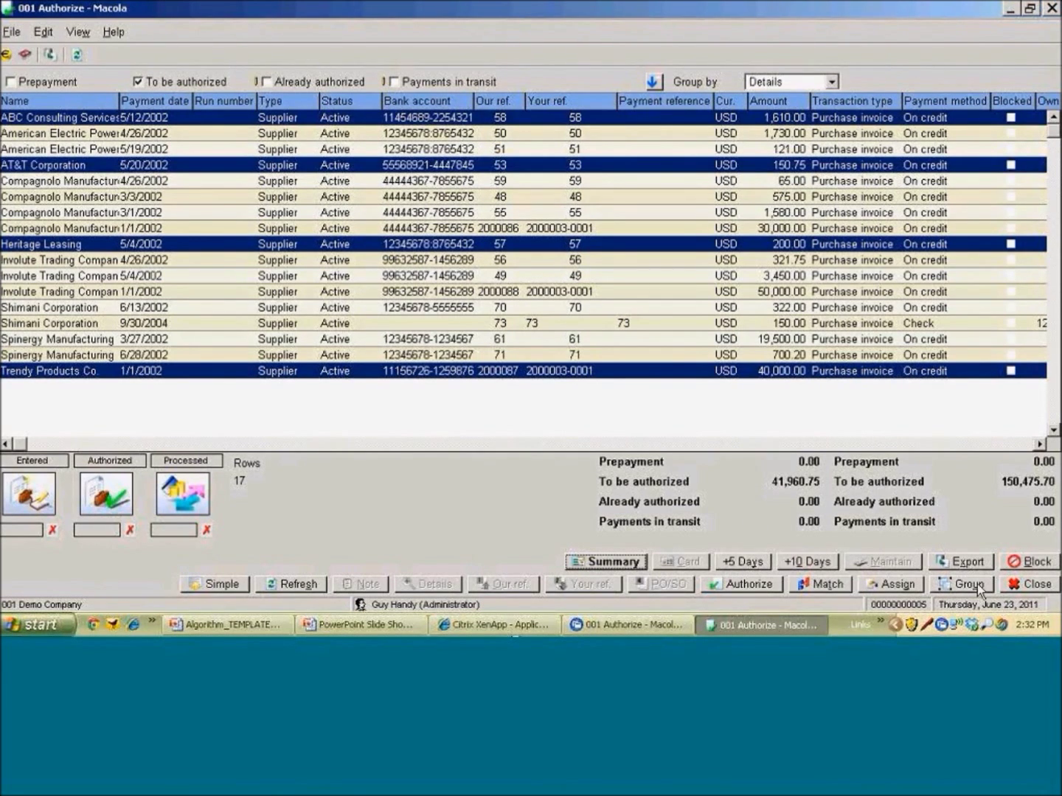
click(1030, 585)
click(1030, 581)
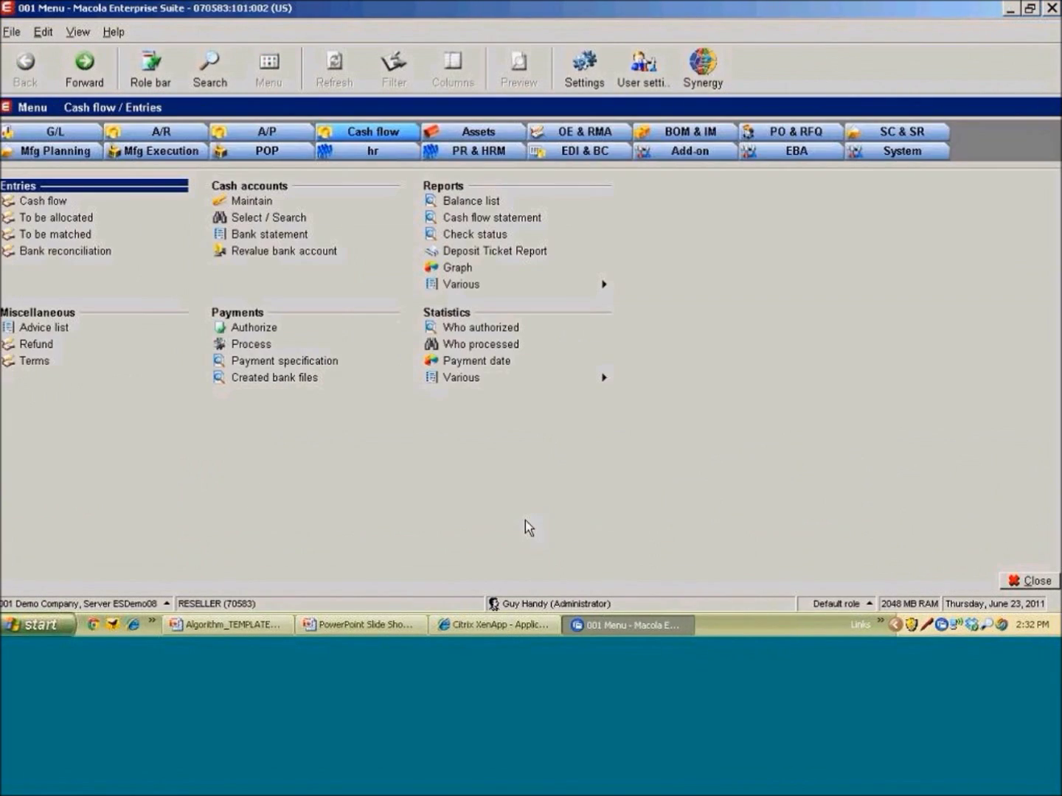
Open the Shimani Corporation record in accounts payable vendor maintenance and move its window up into full view
click(267, 133)
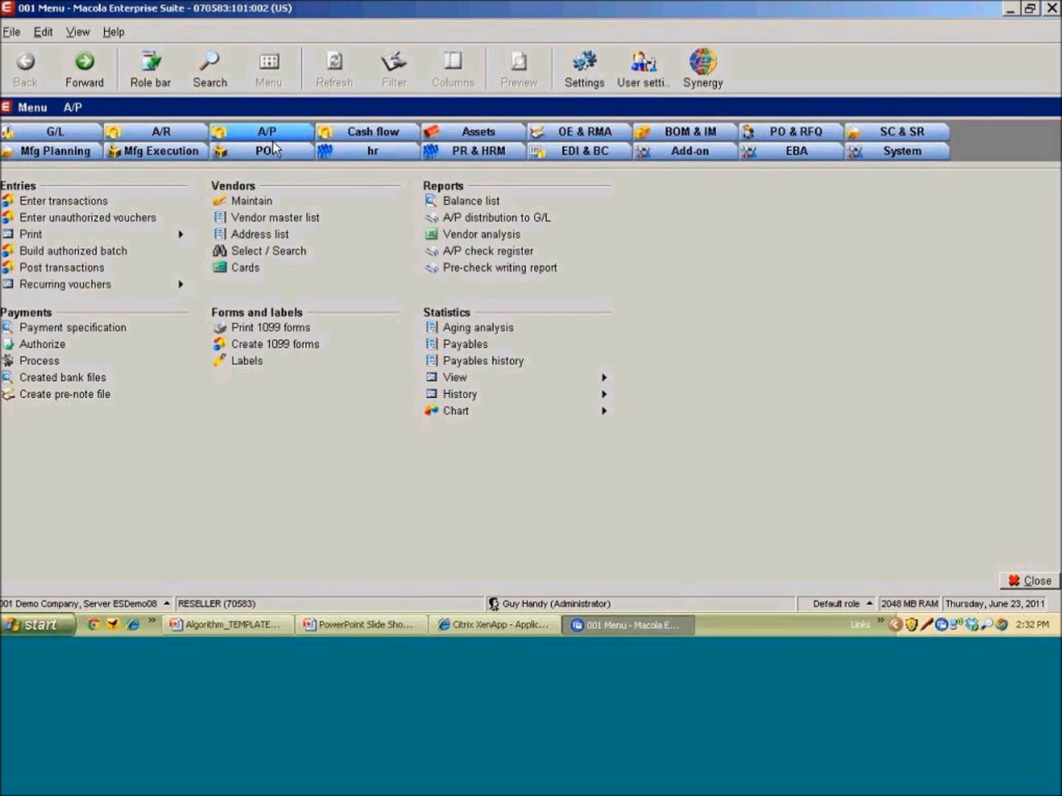
click(270, 204)
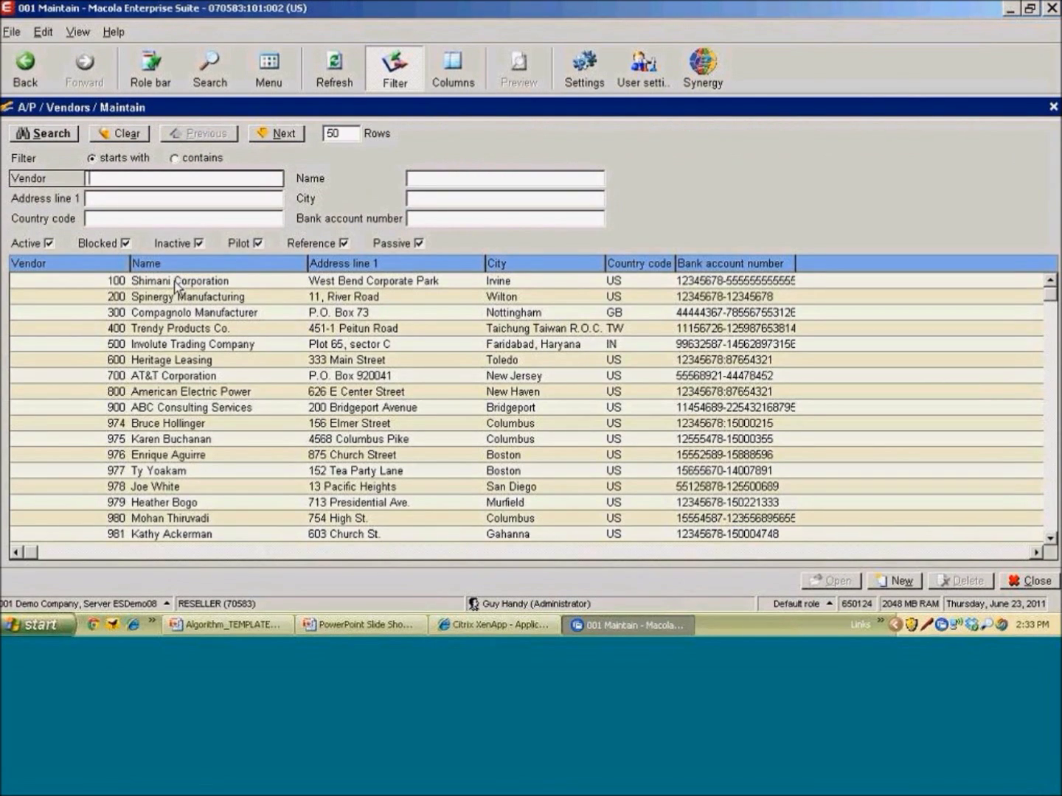
double_click(174, 283)
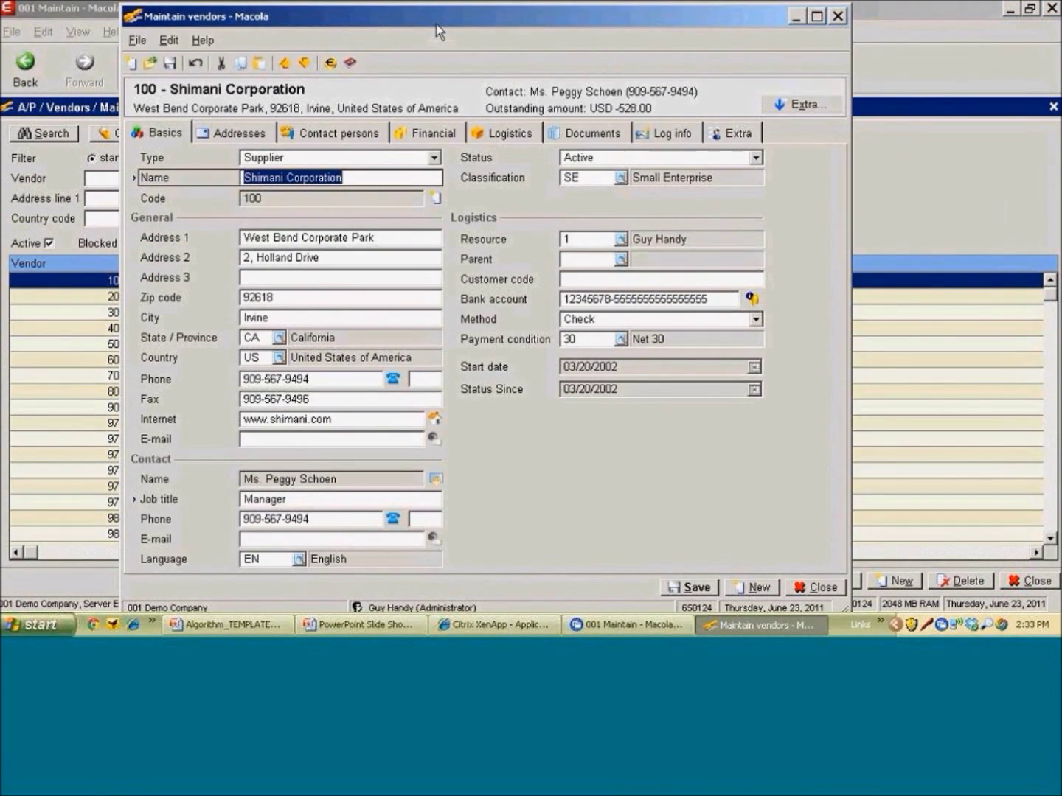
drag(436, 7, 439, 0)
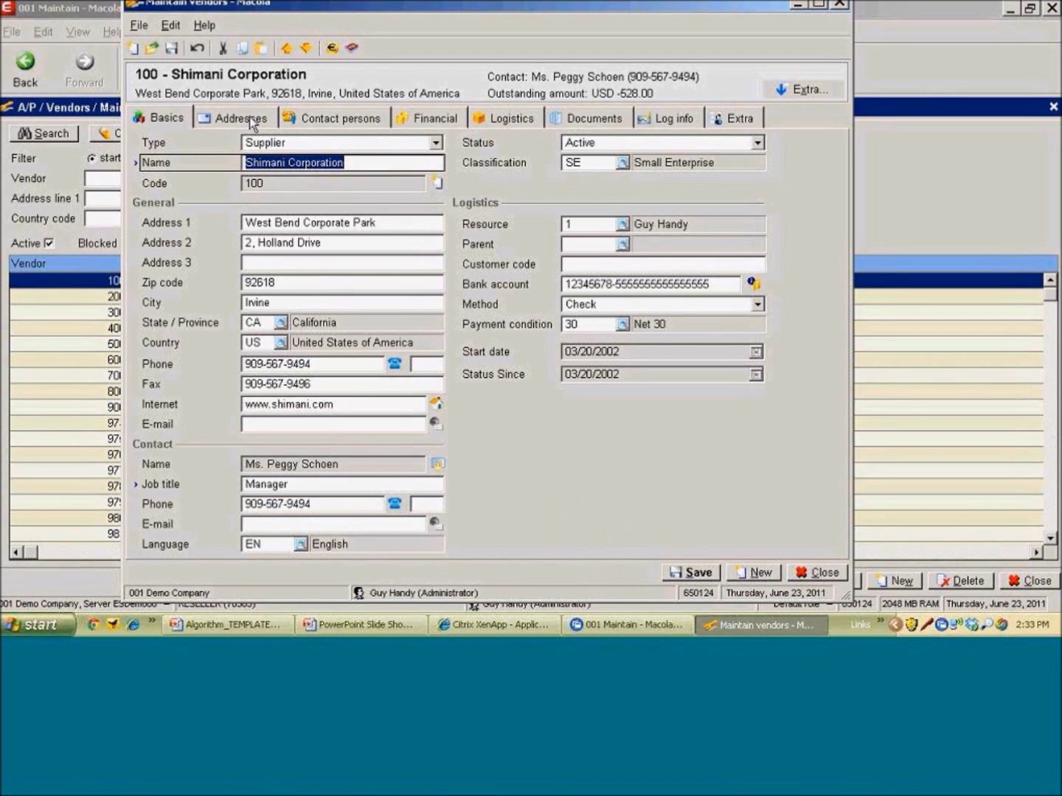
Review Shimani Corporation's contact persons, addresses and available payment methods, and close the vendor record without changes
click(319, 120)
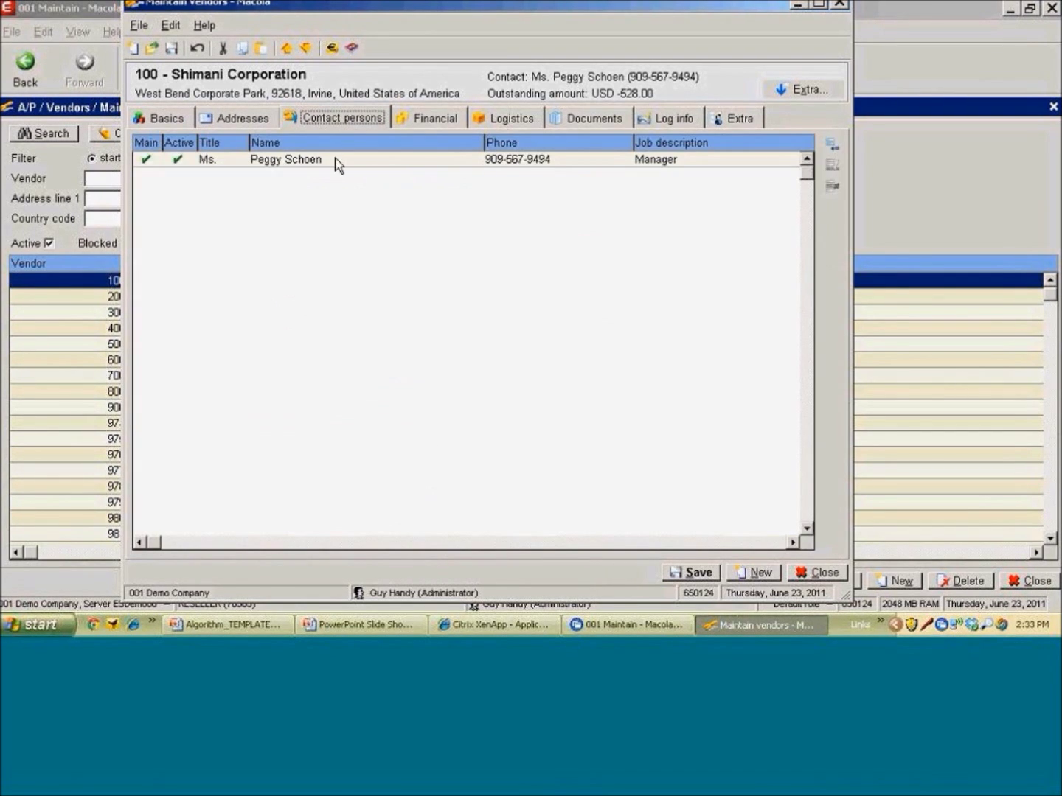
click(253, 118)
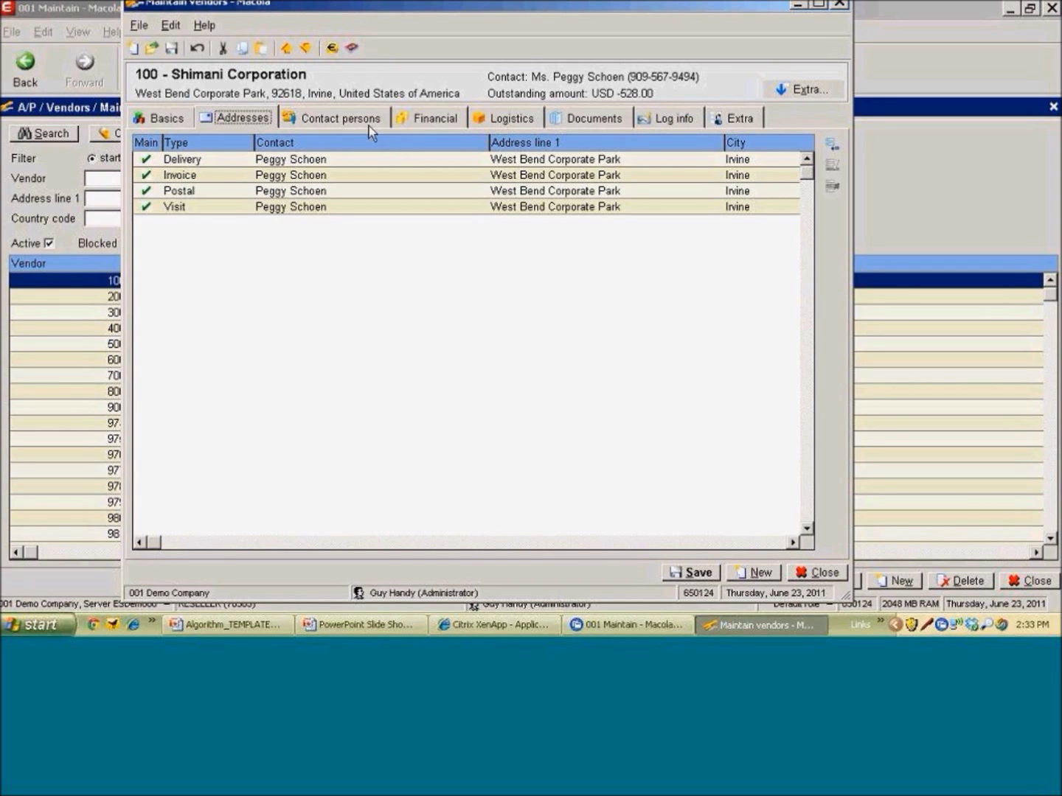
click(167, 119)
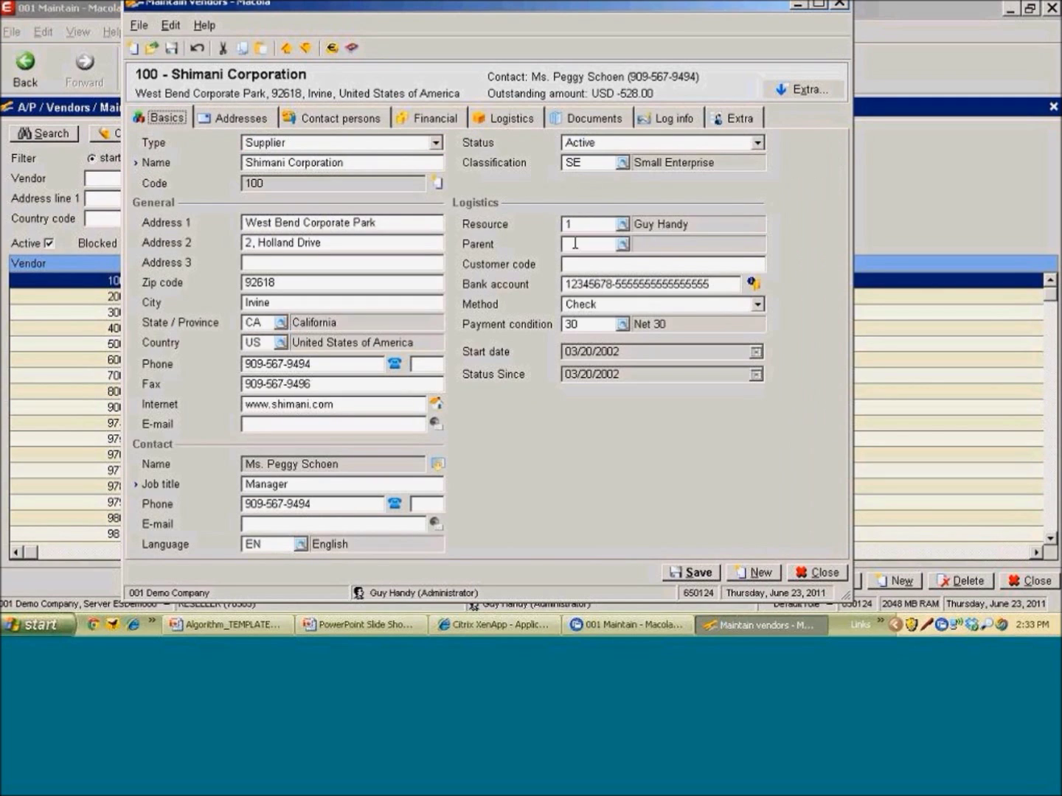
click(603, 305)
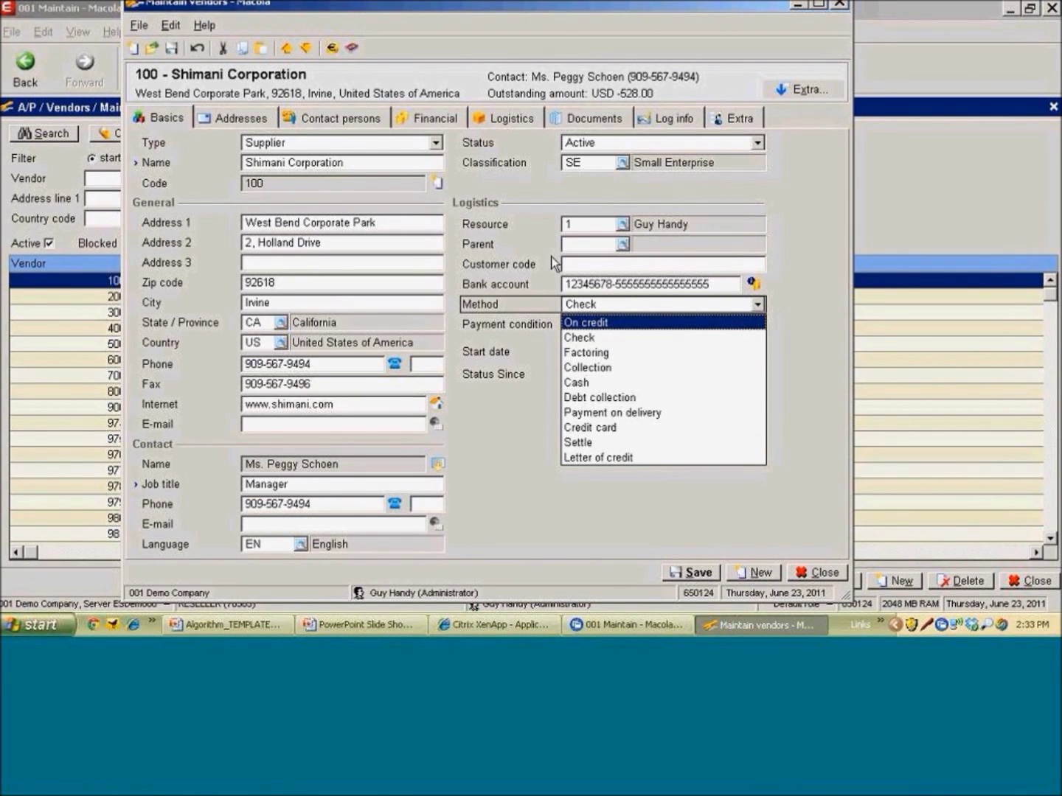
click(522, 240)
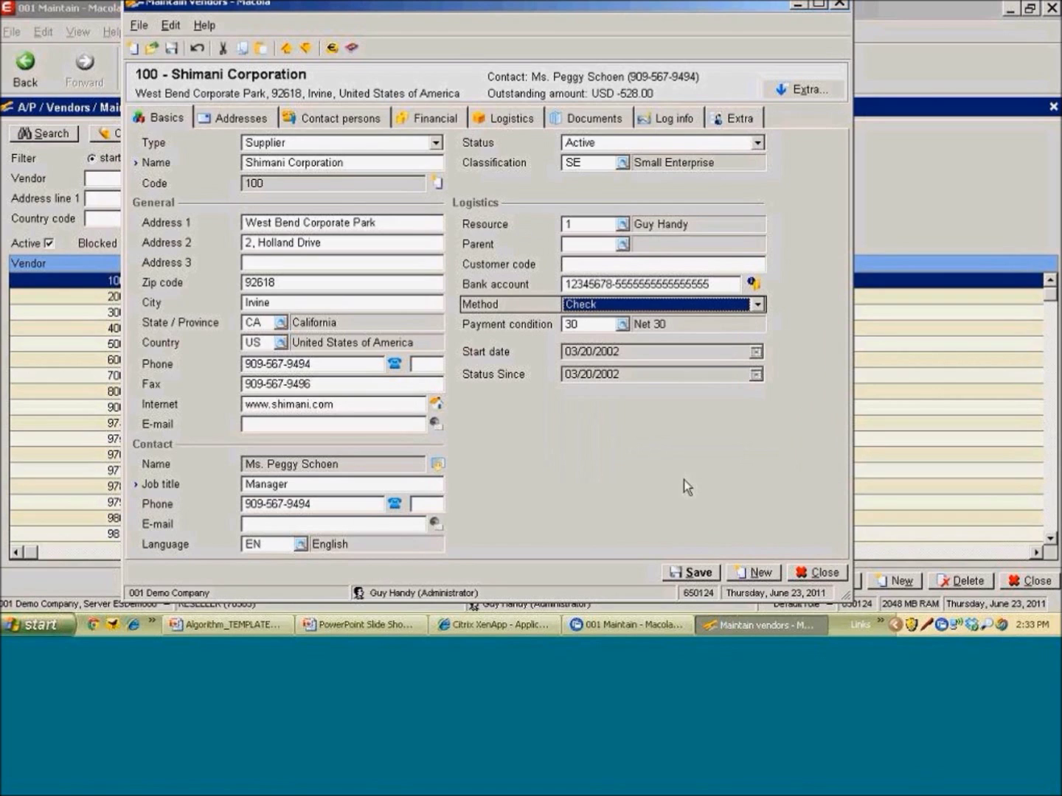
click(816, 572)
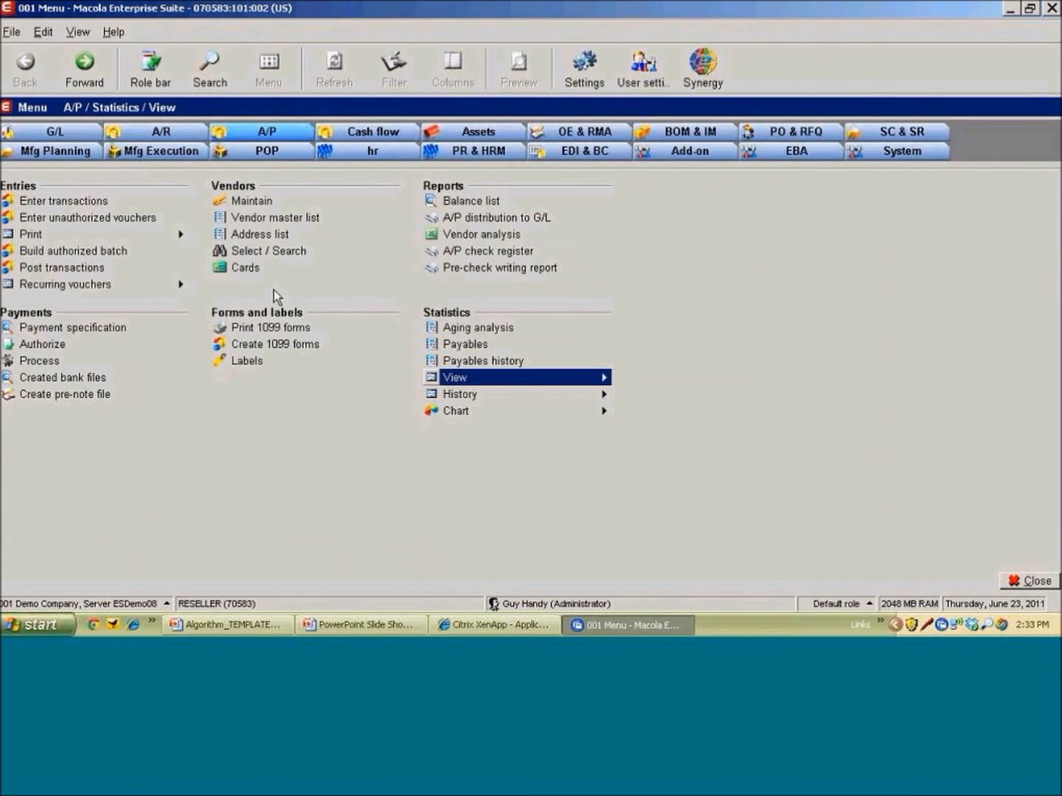
Open the Village Bike Shop record in accounts receivable customer maintenance
click(176, 134)
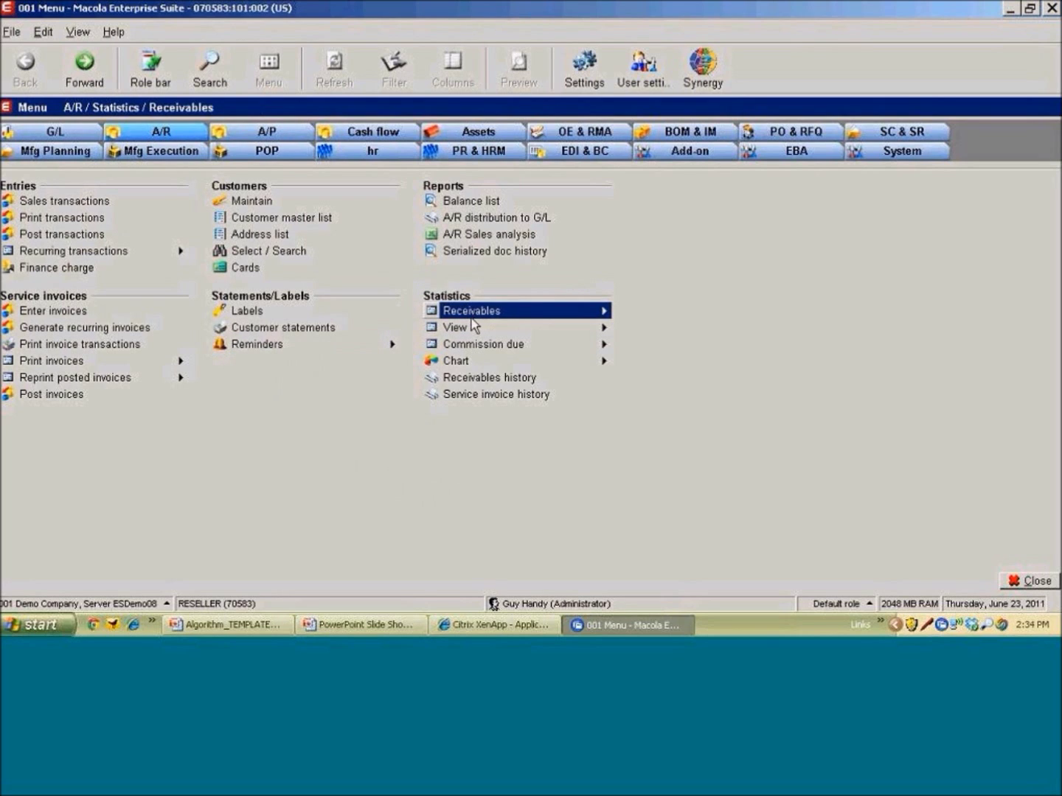
click(450, 362)
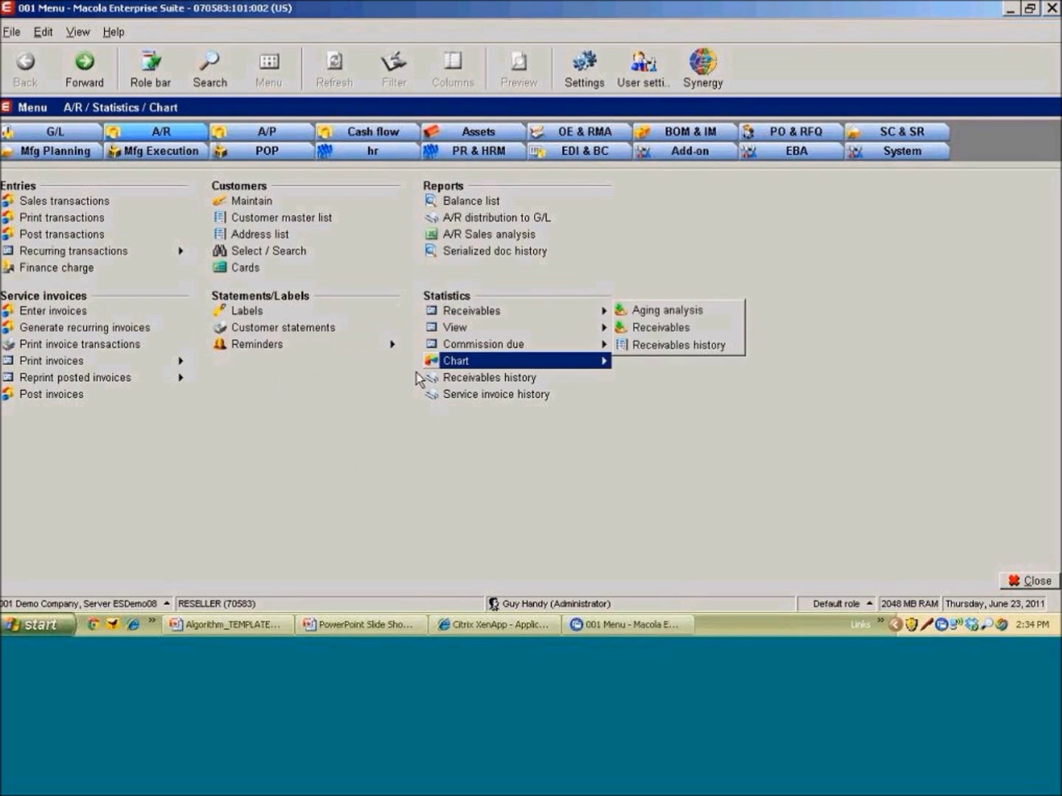
click(246, 202)
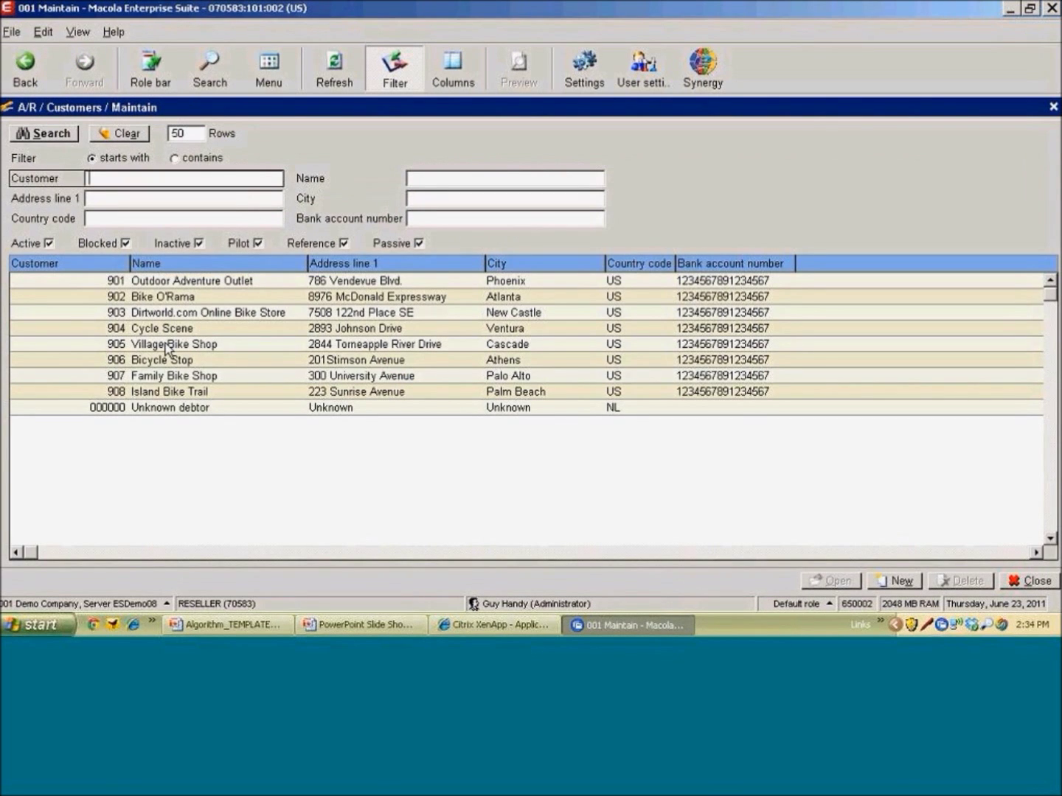
double_click(167, 346)
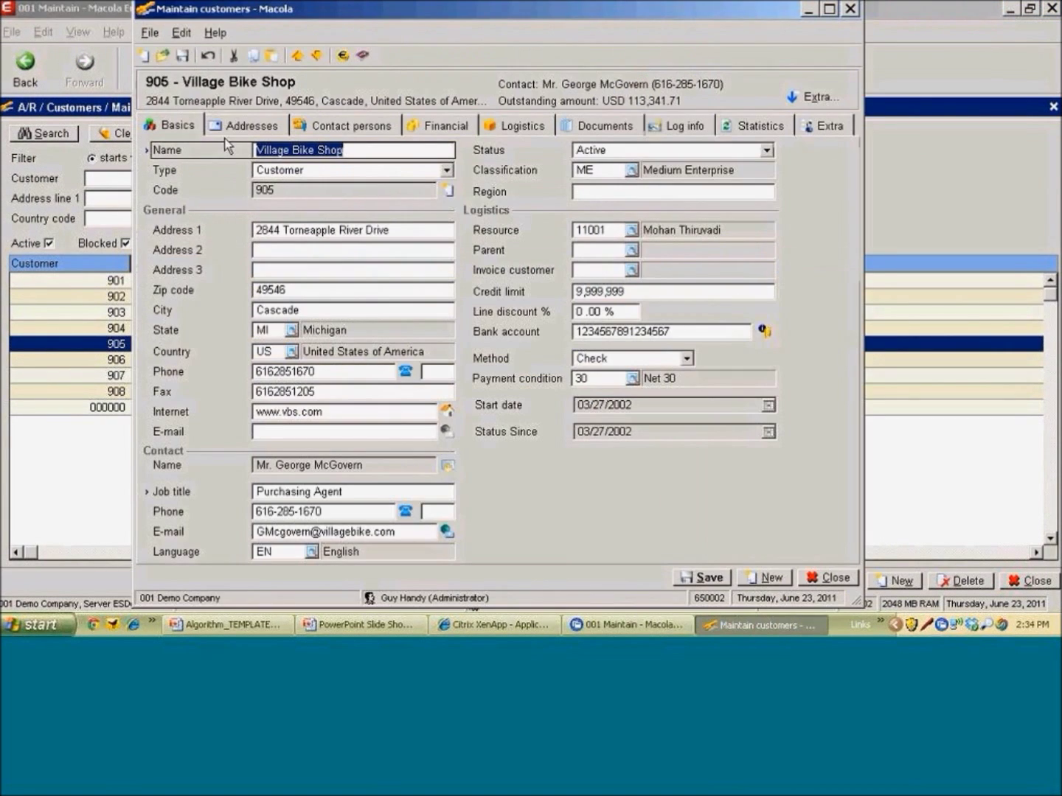
Review Village Bike Shop's addresses, contact persons and basic details, and close the customer record
click(243, 125)
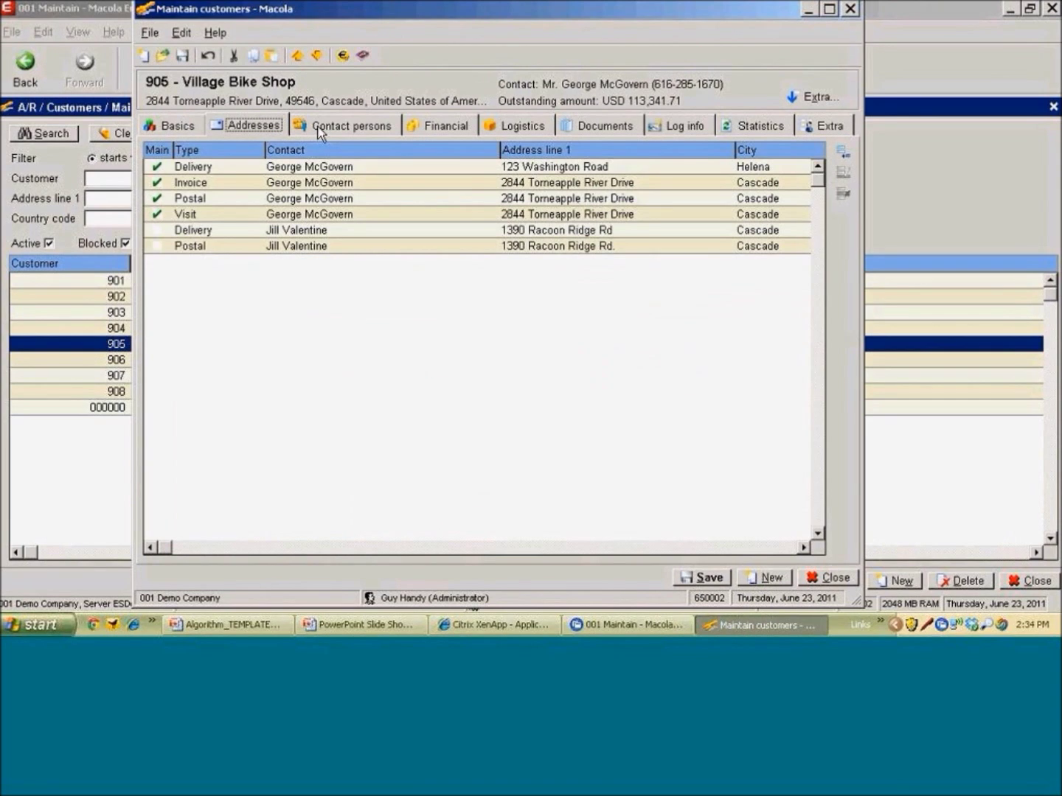
click(319, 130)
click(258, 128)
click(365, 127)
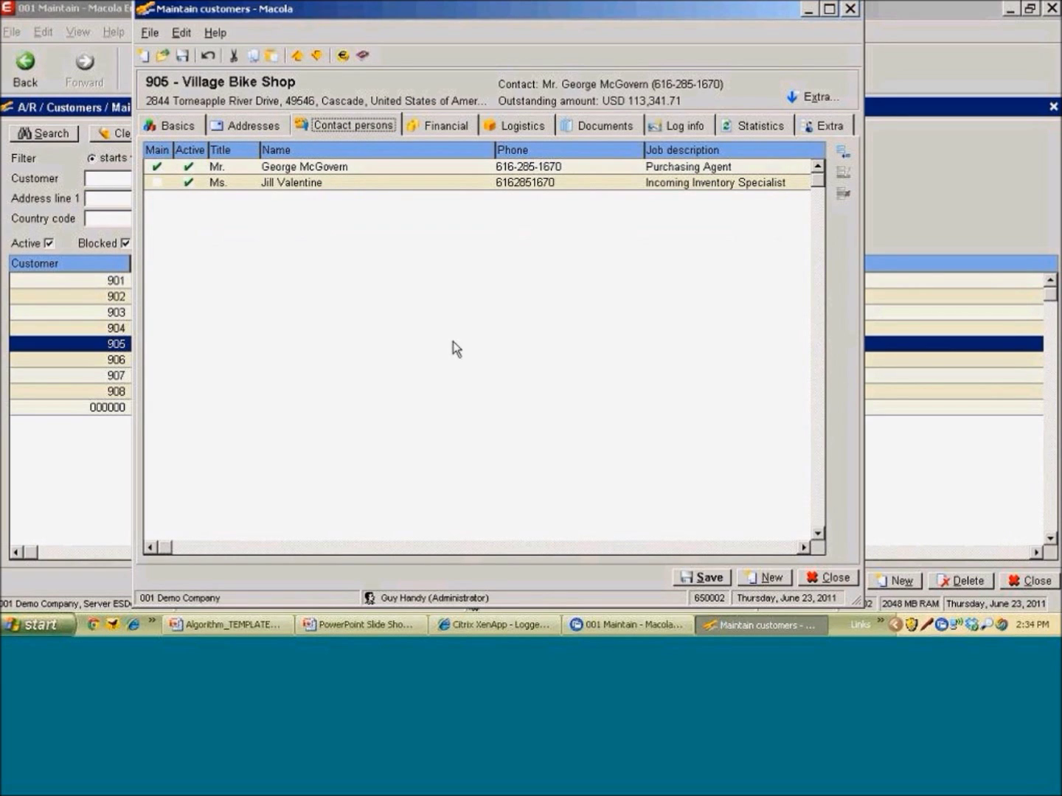
click(248, 133)
click(177, 124)
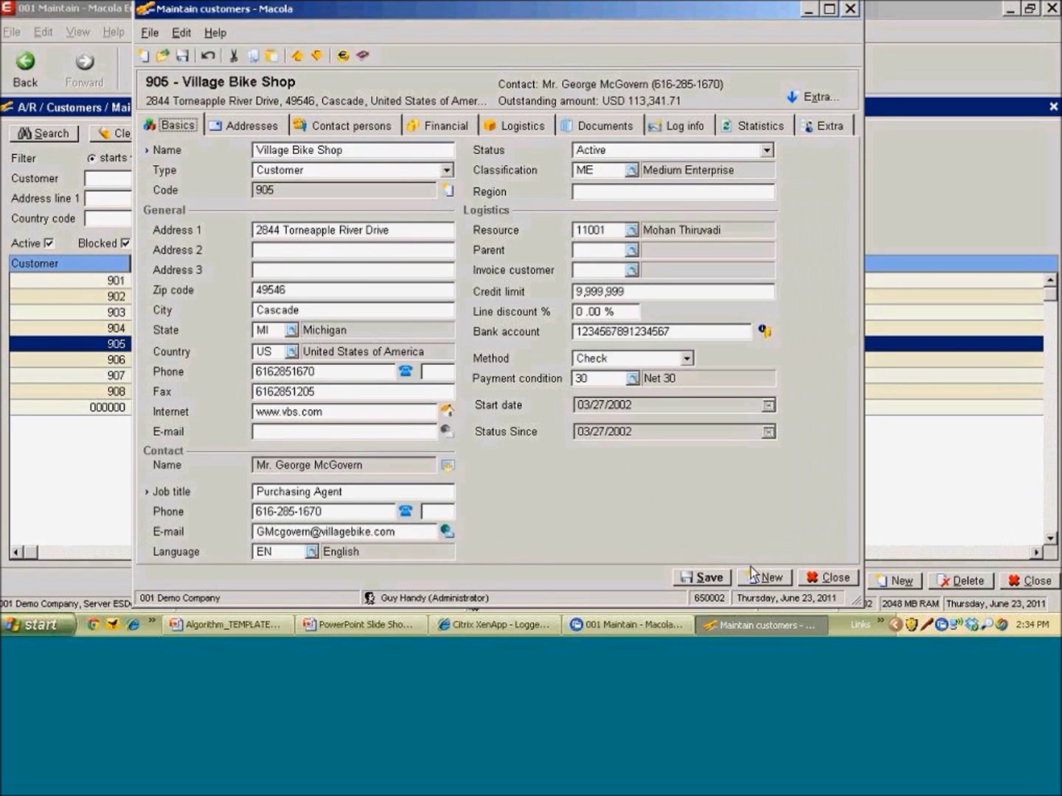
click(827, 577)
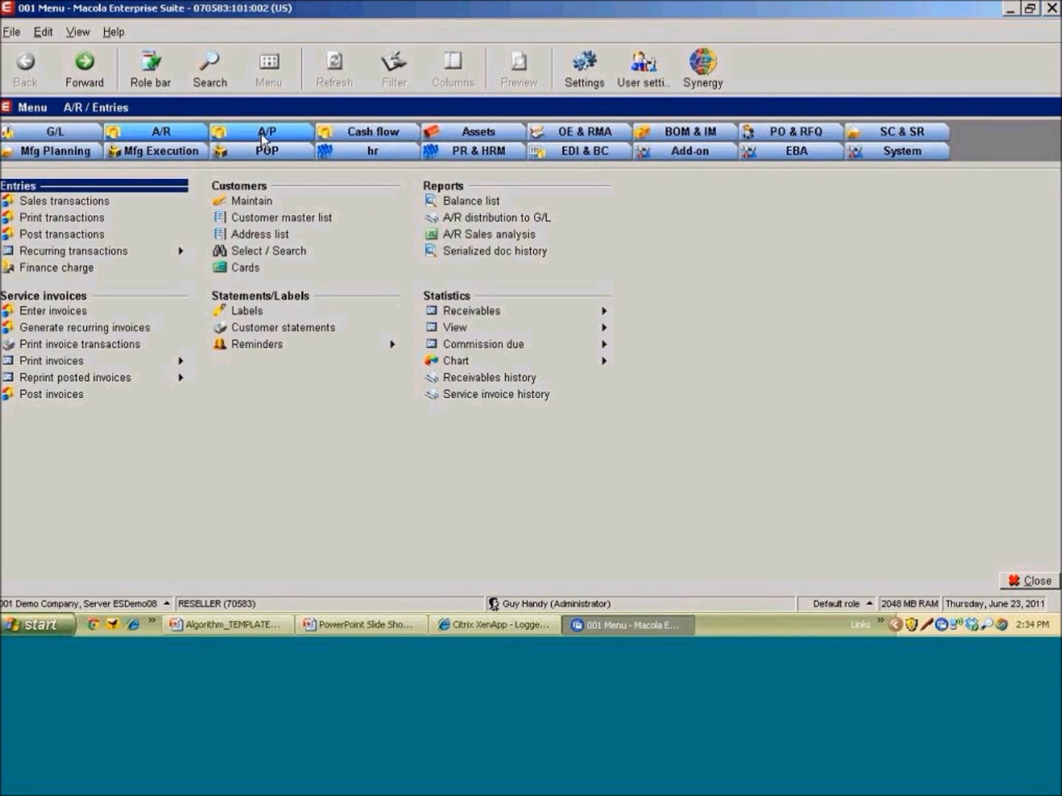
Open the customer card for Village Bike Shop and switch its display to Receivables
click(253, 271)
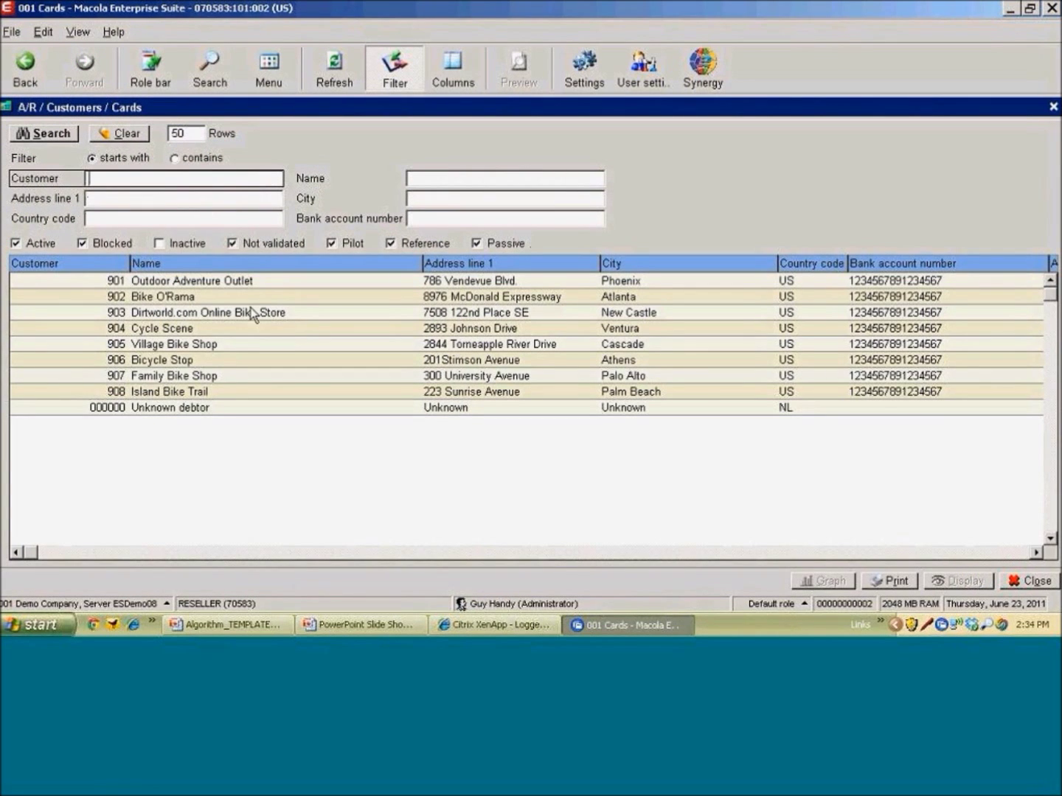
click(171, 349)
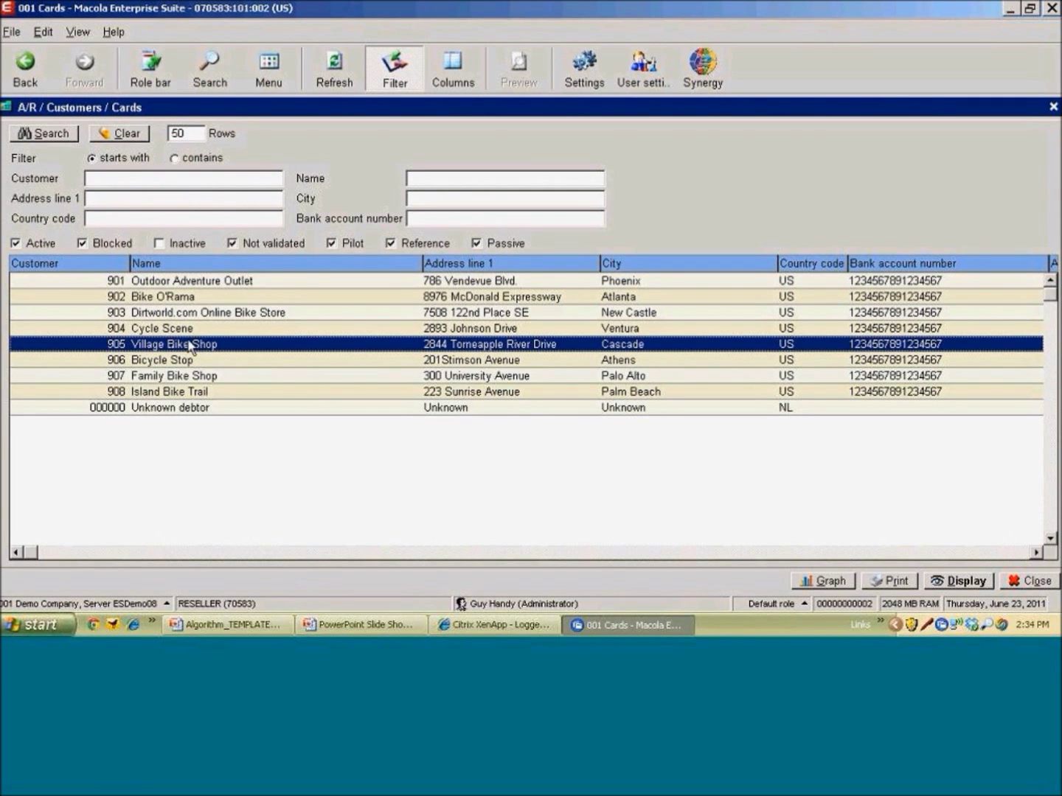
double_click(181, 346)
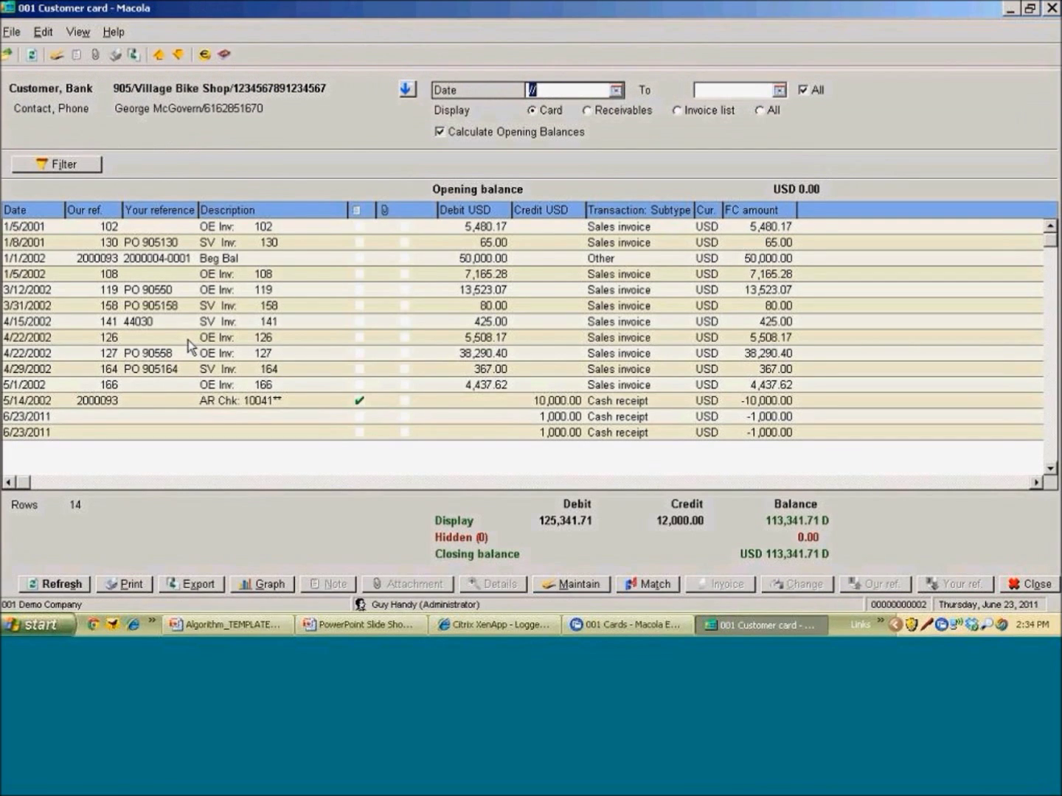
click(588, 112)
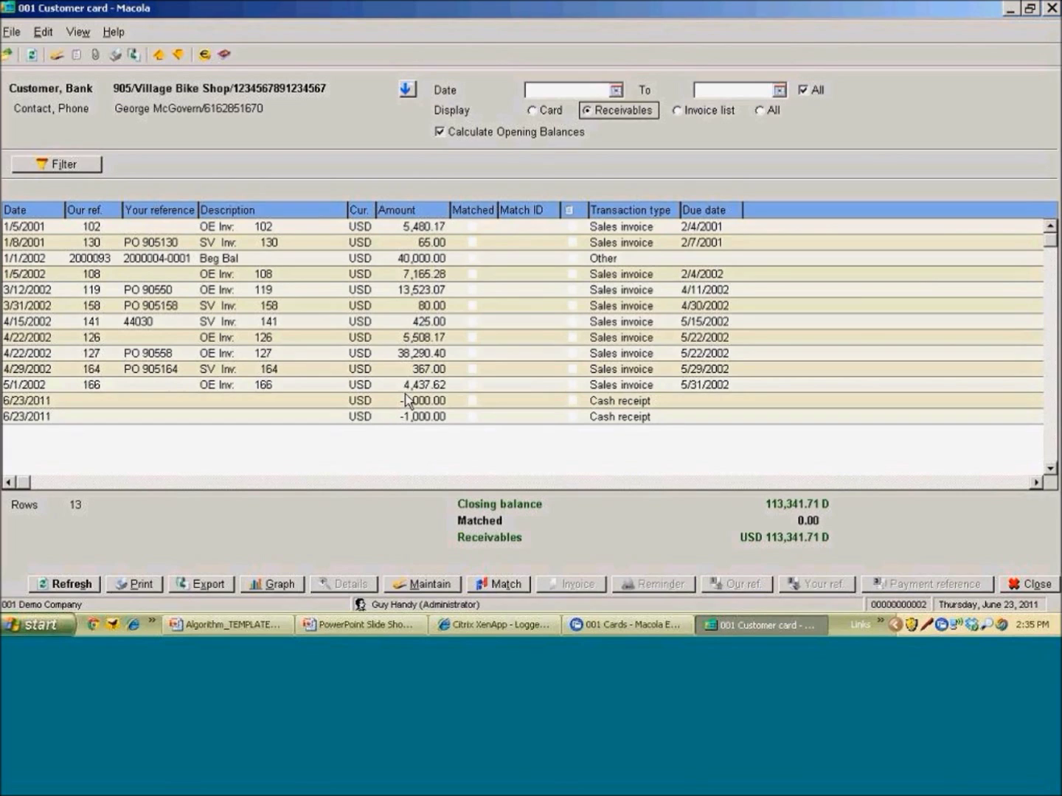
Open the invoice behind the 5/1/2002 receivable, inspect its FRAMEASSY and FRAMEASSYL lines, and close the order history view
click(266, 387)
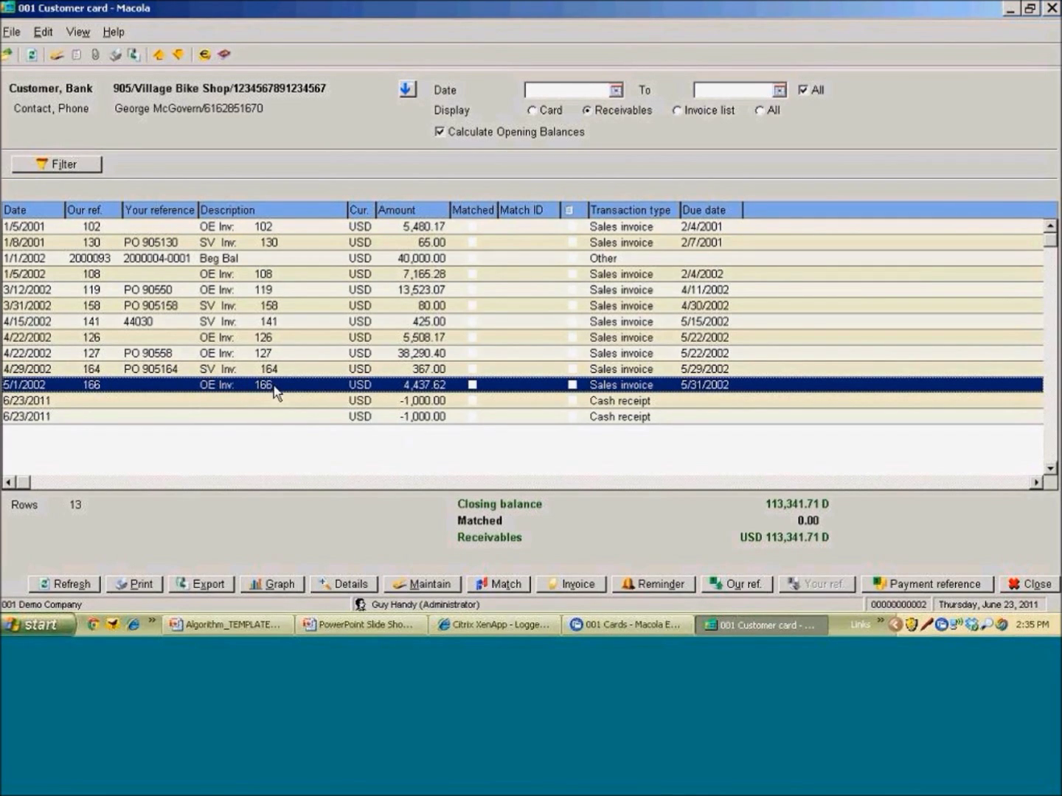
click(575, 587)
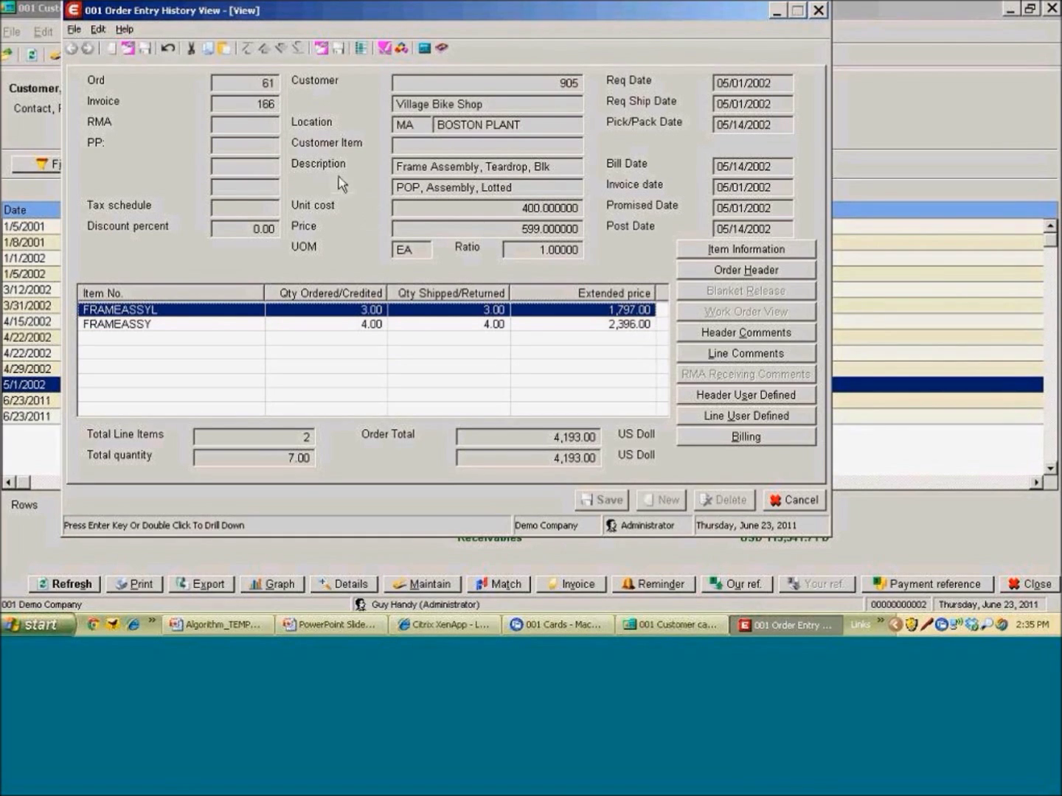
click(181, 328)
click(171, 311)
click(786, 501)
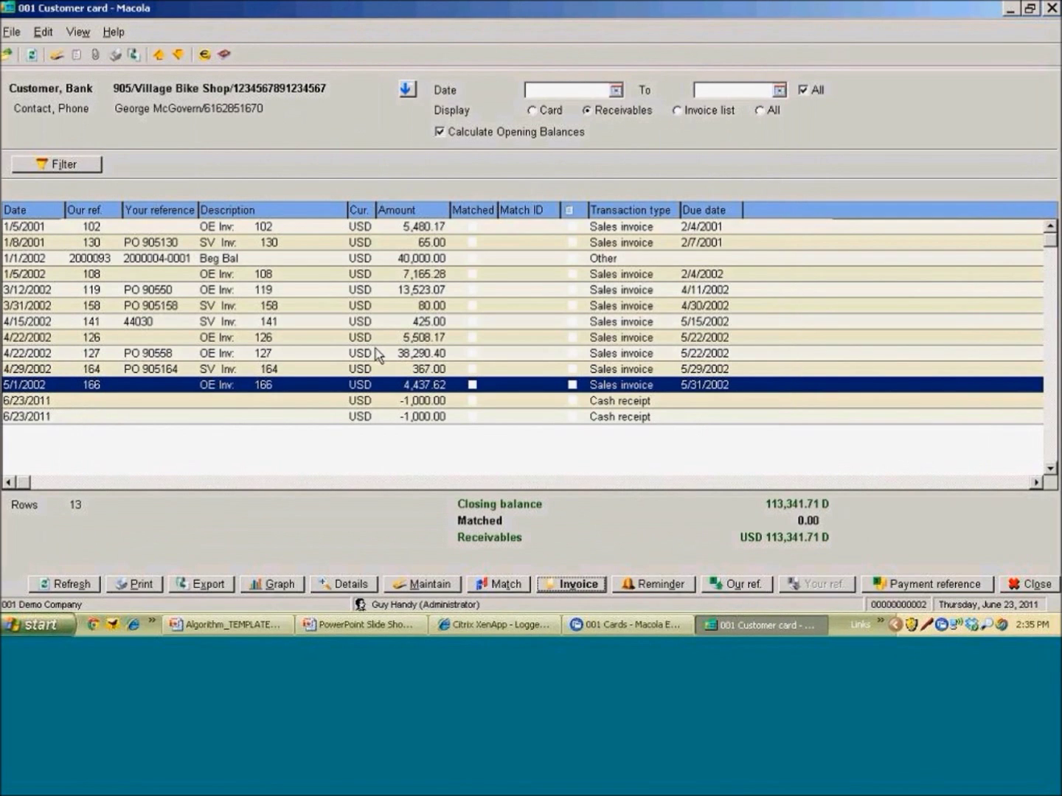
Switch Village Bike Shop's customer card display to Card and open the transaction behind the 5/1/2002 sales invoice
click(264, 389)
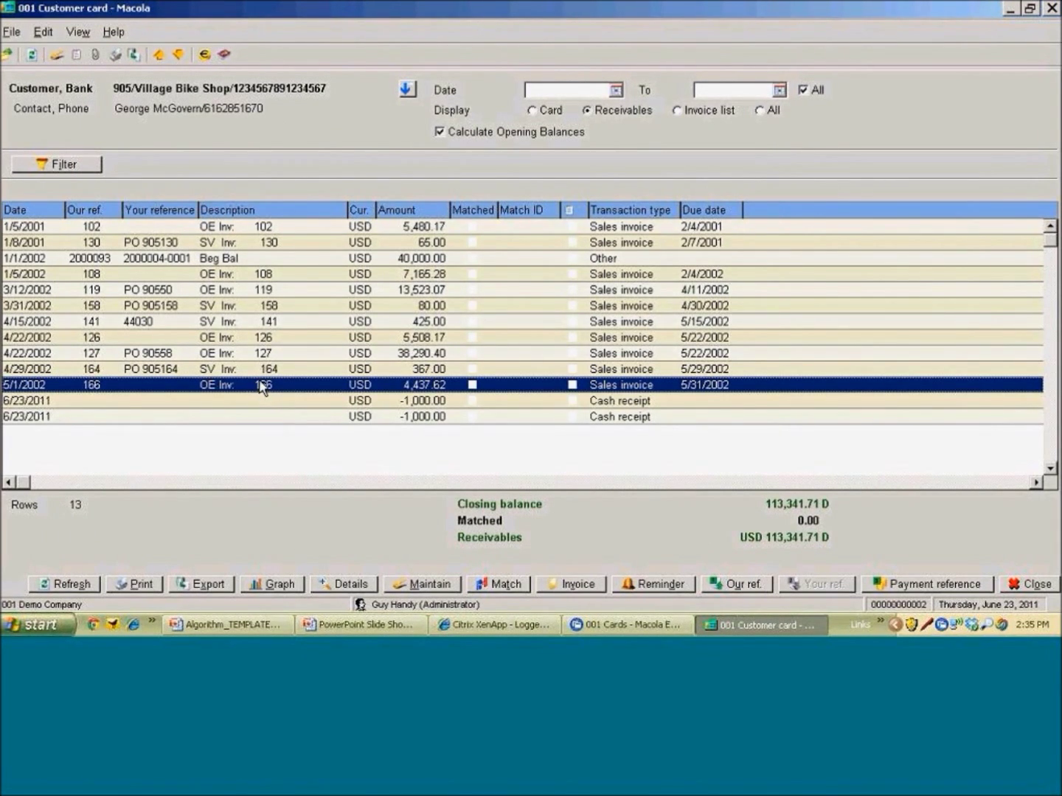
click(538, 111)
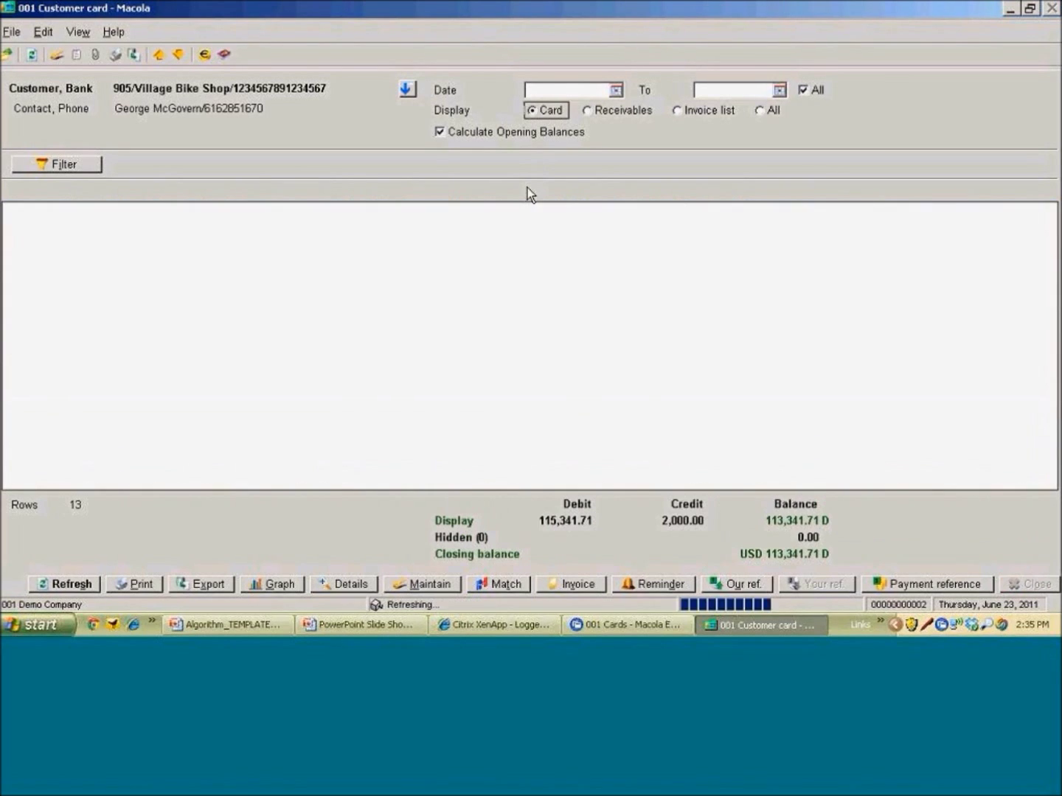
click(395, 387)
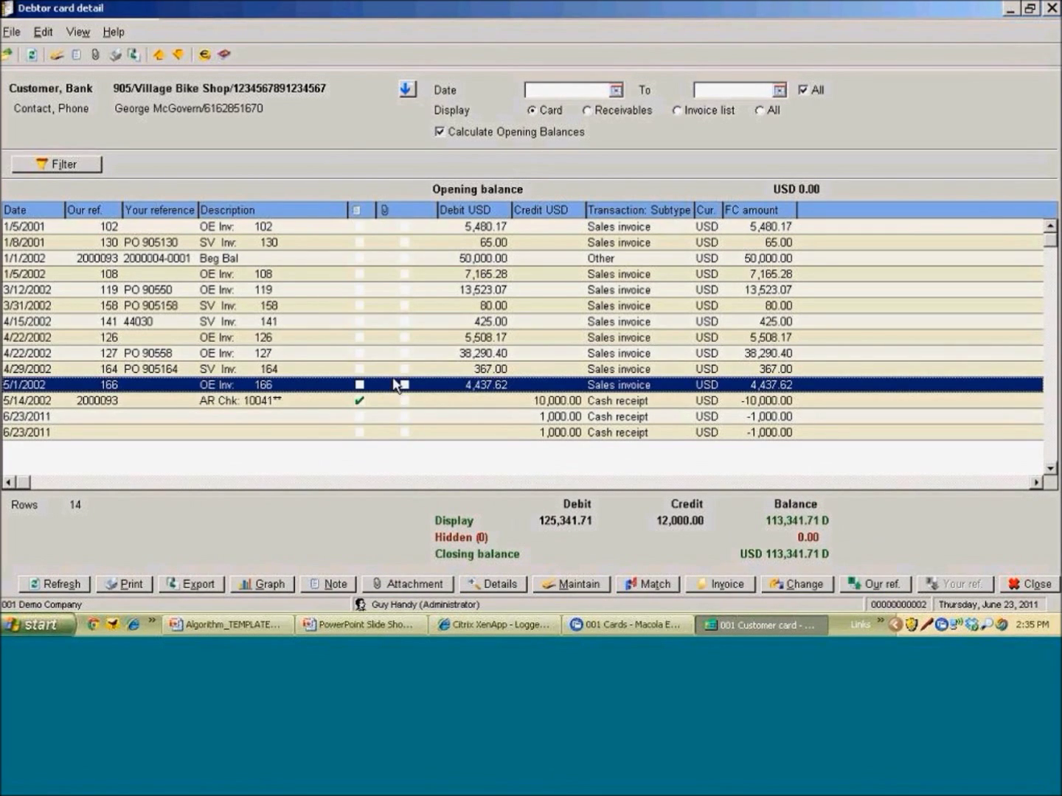
double_click(396, 383)
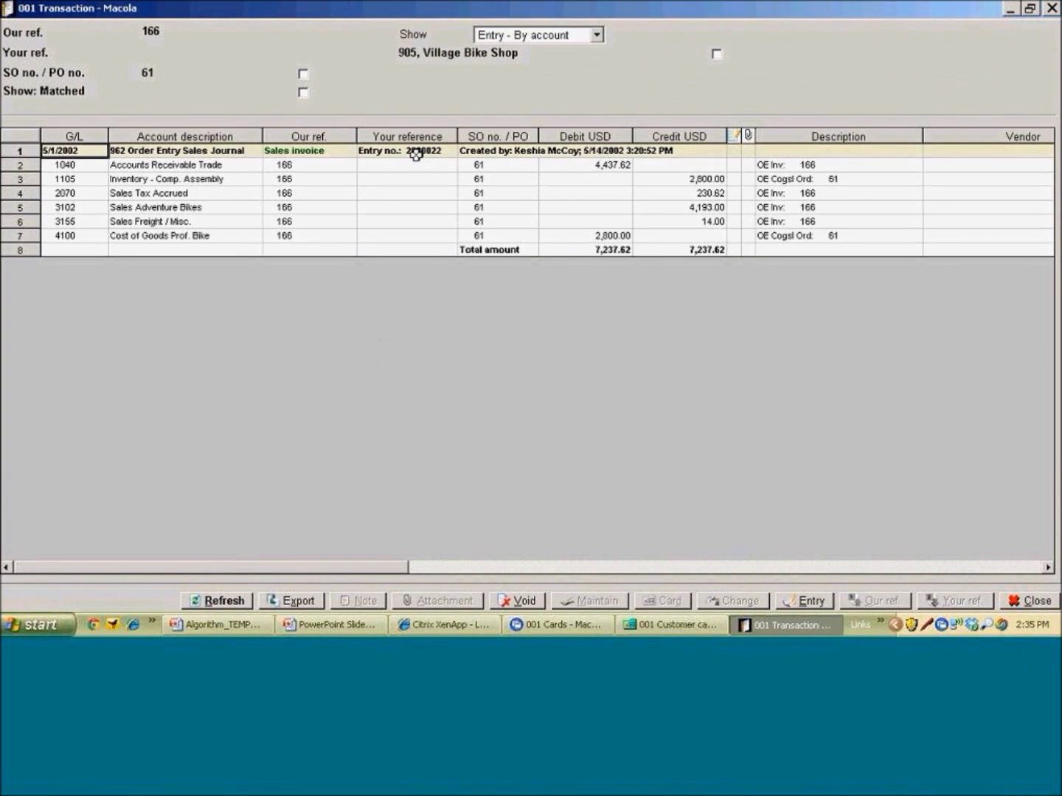
Inspect the invoice transaction's receivable debit, its credit postings and the cost of goods debit, and close the transaction
click(586, 168)
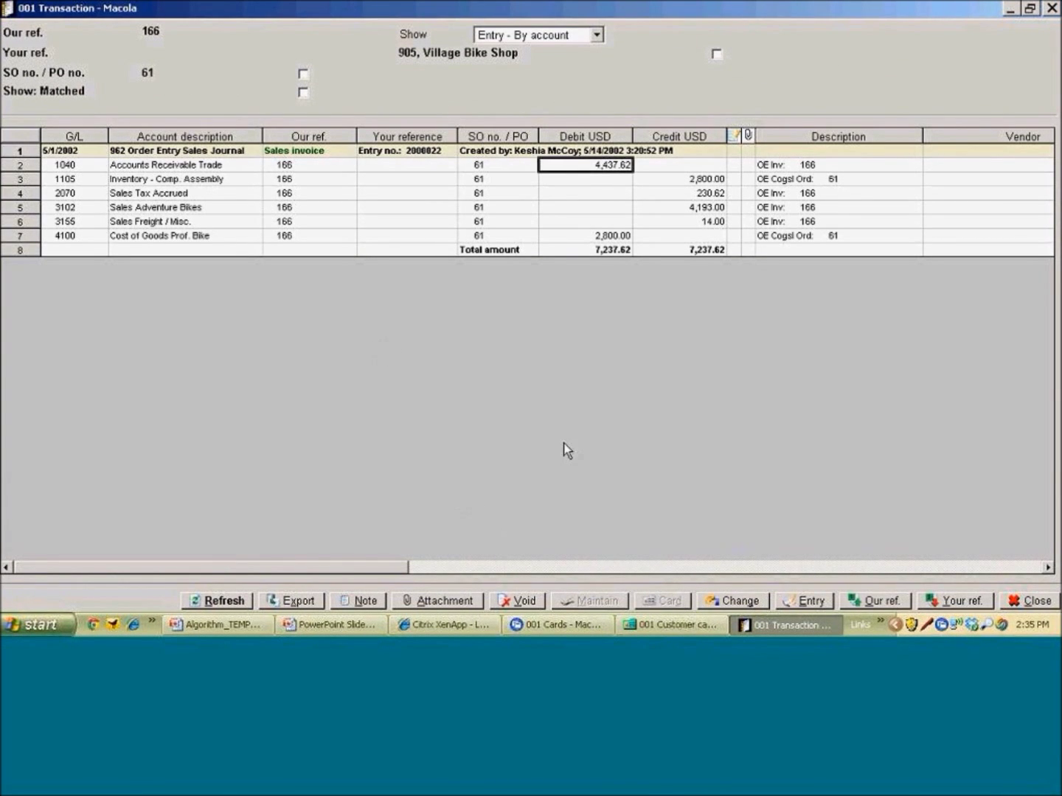
drag(705, 180, 697, 221)
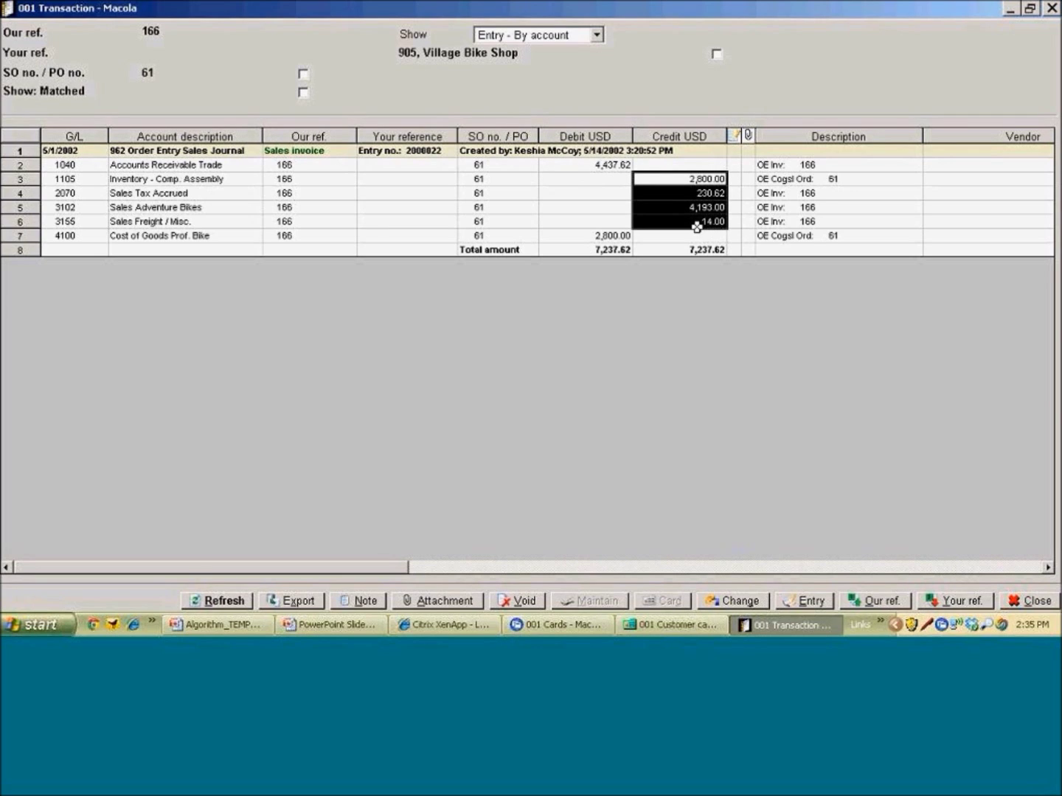
click(608, 235)
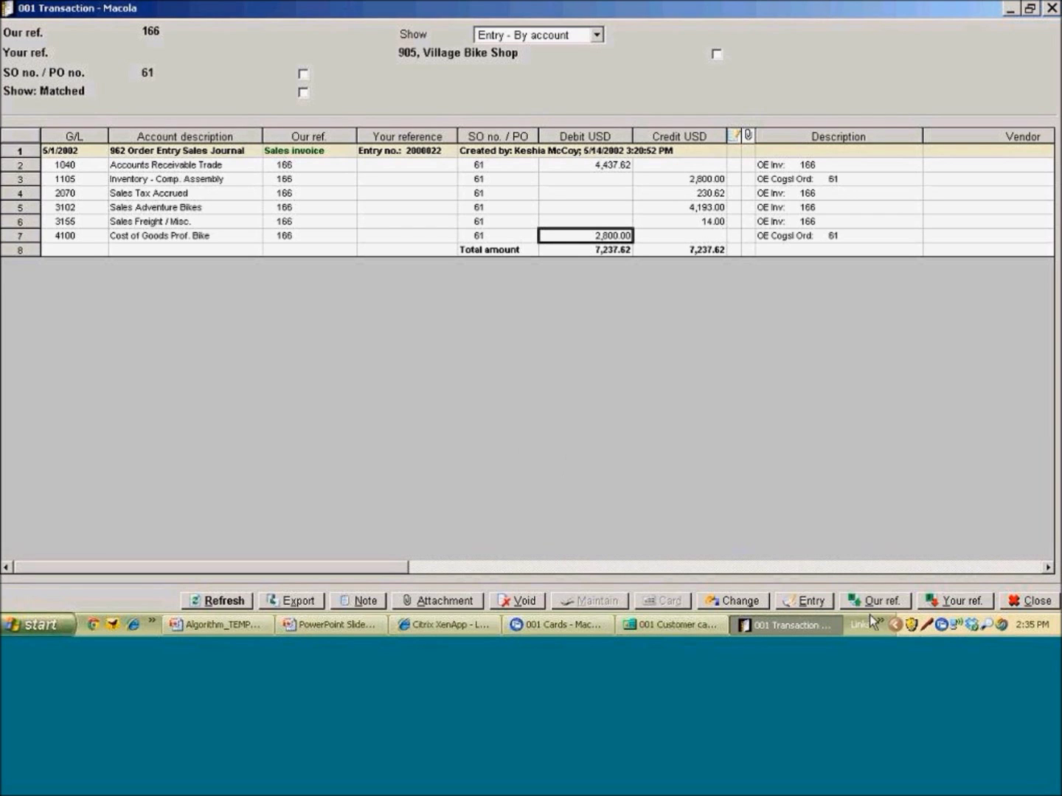
click(1028, 603)
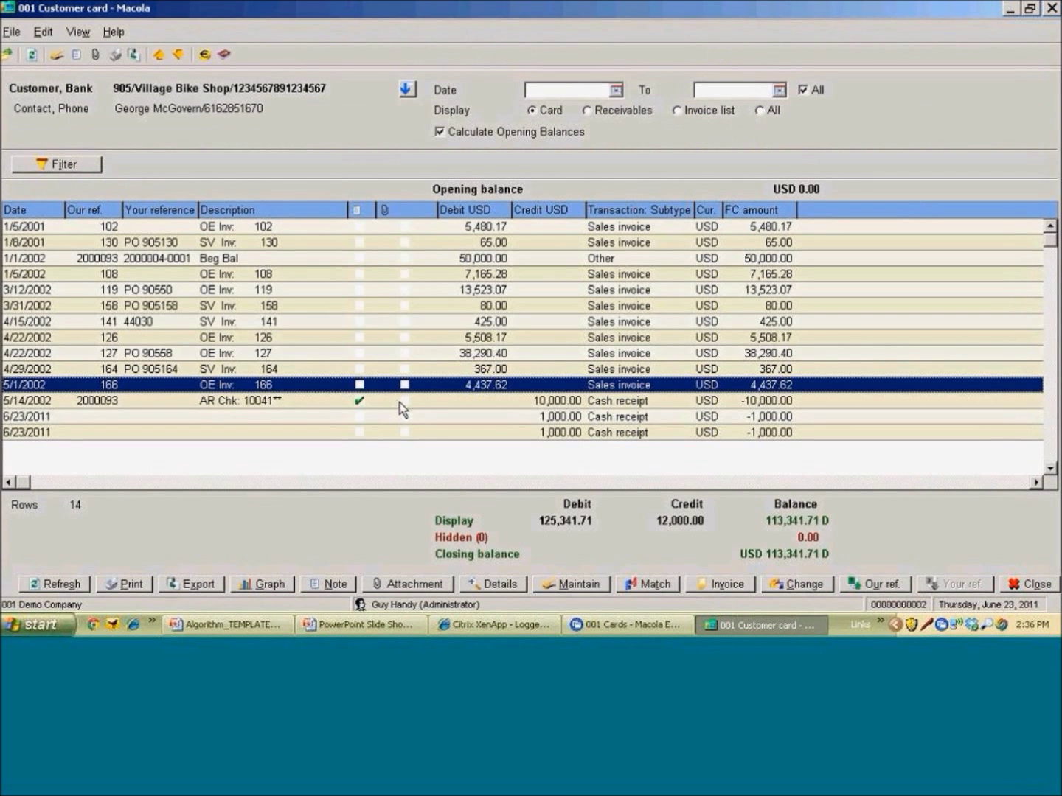
Check the two 6/23/2011 cash receipts on Village Bike Shop's card, and close the card and the customer cards list
click(387, 421)
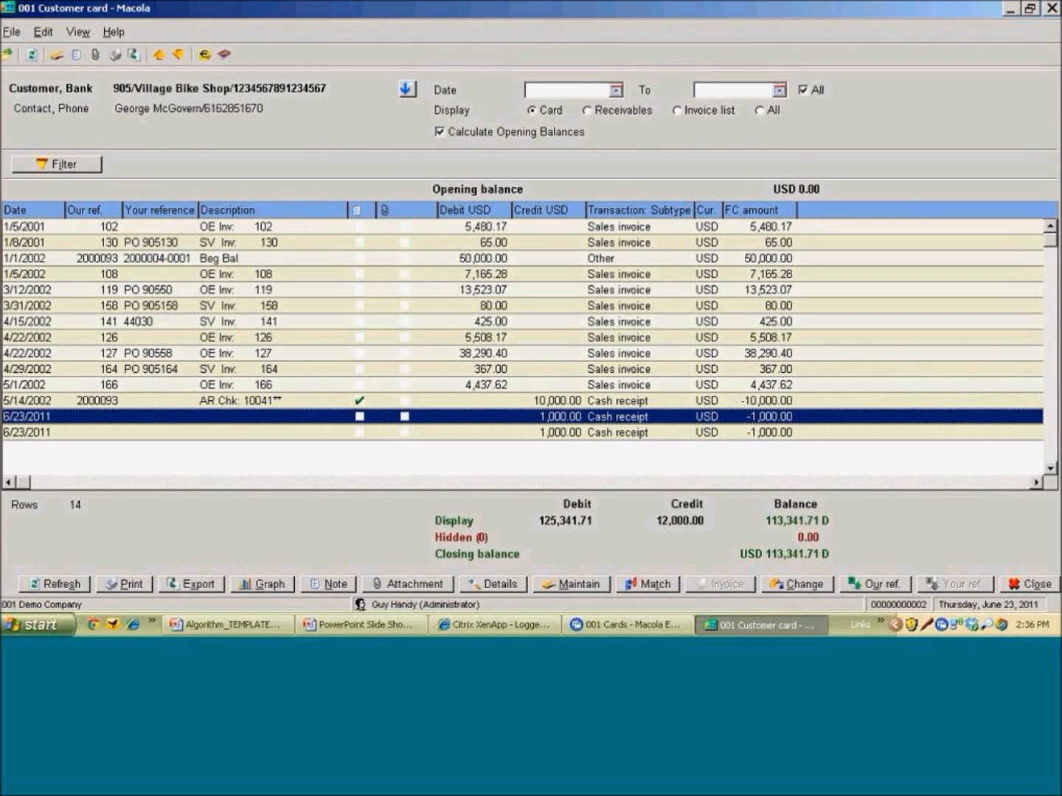
click(401, 435)
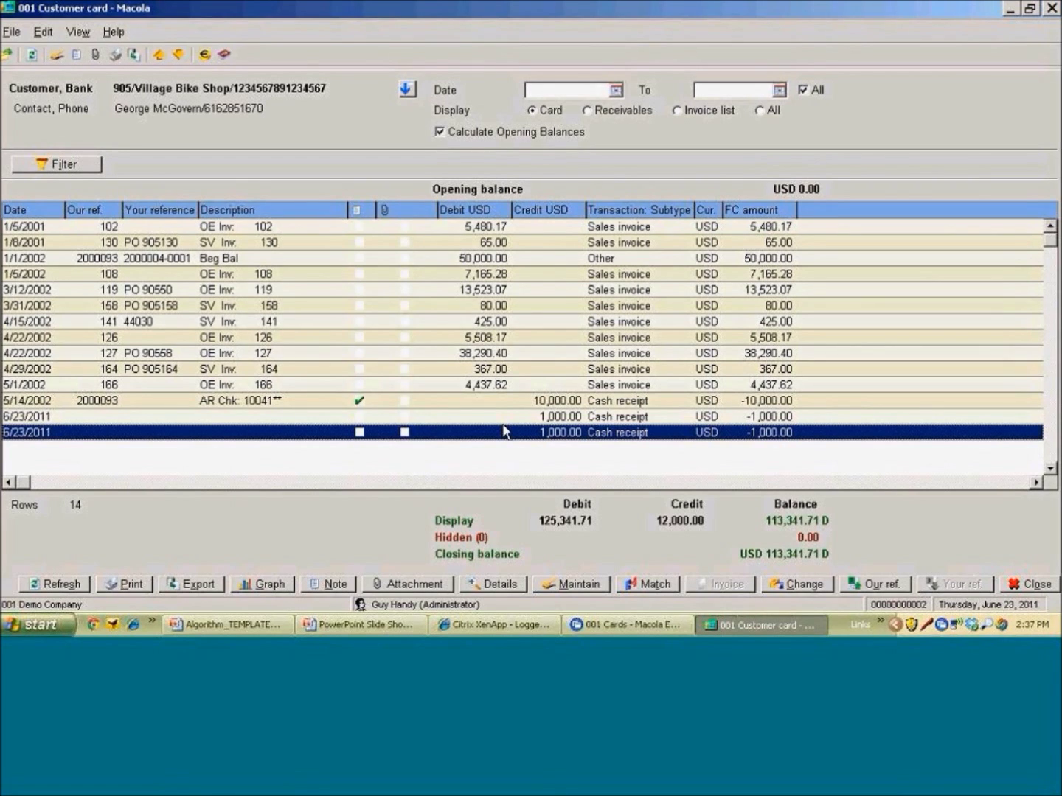
click(1037, 587)
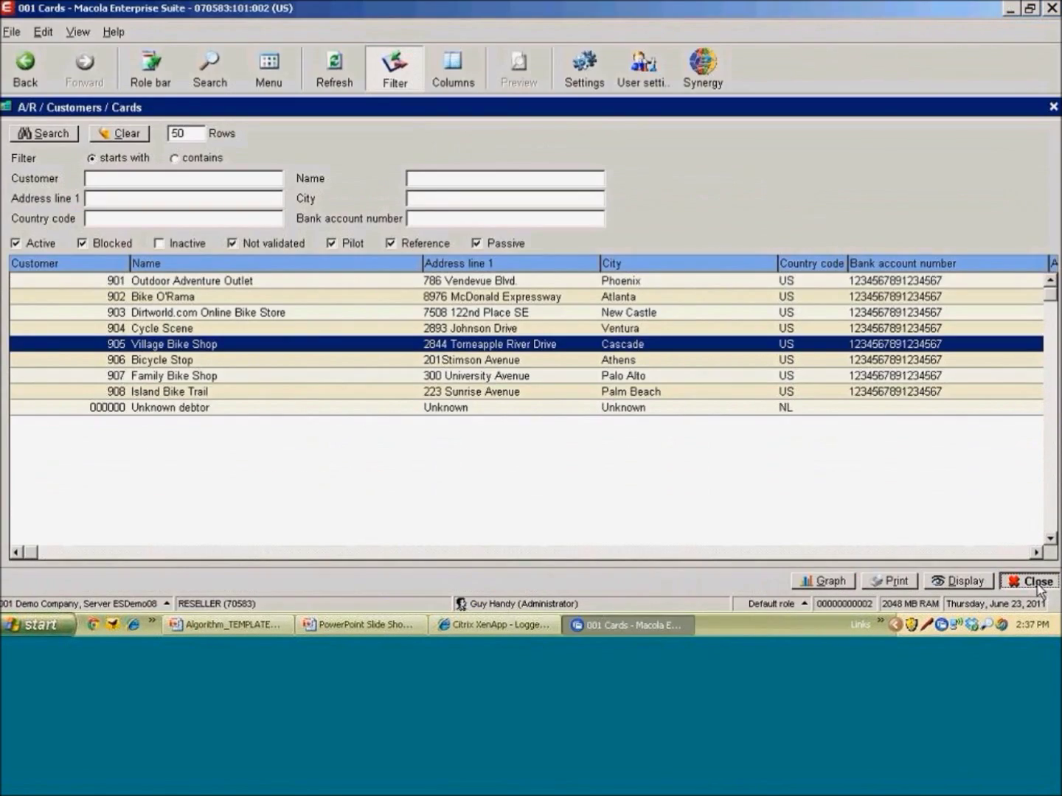
click(1036, 583)
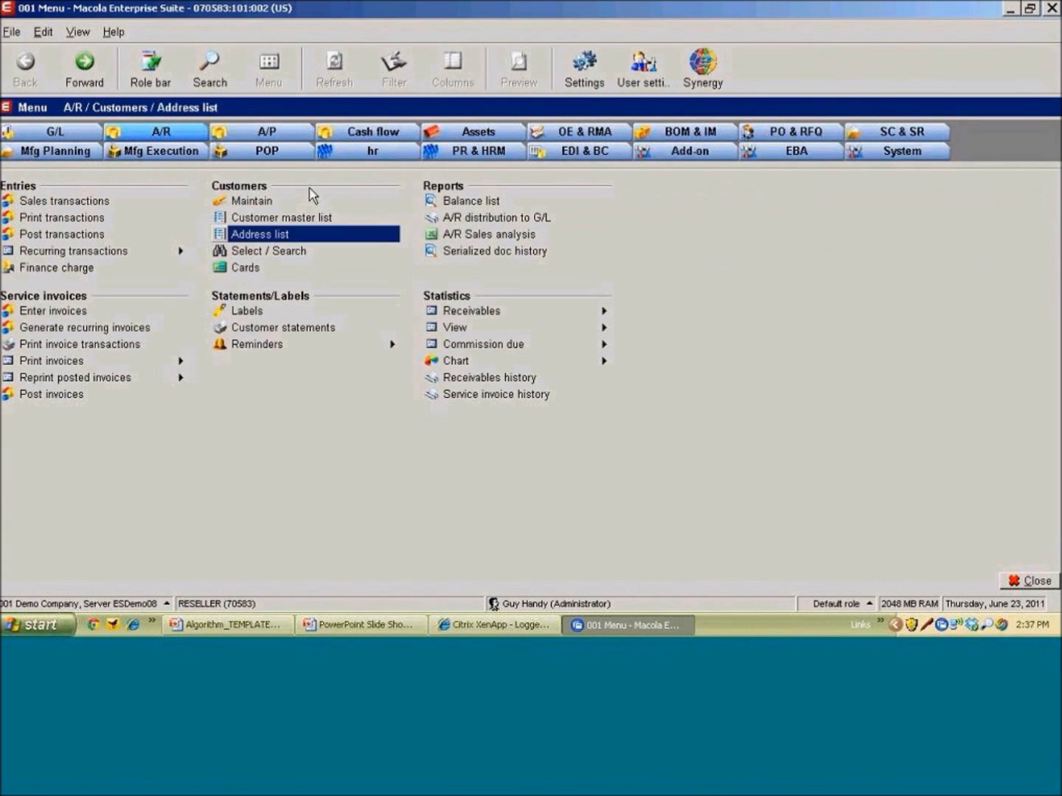
Bring up the vendor cards list in accounts payable and close it again
click(263, 132)
click(259, 269)
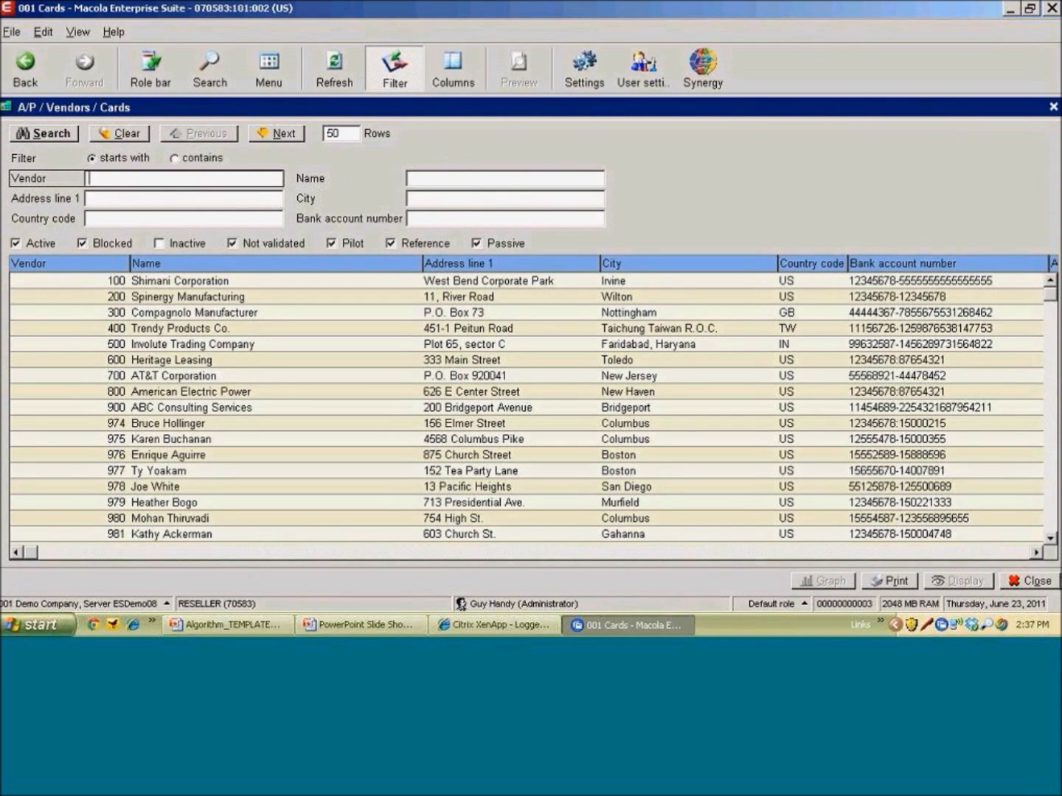
click(1047, 582)
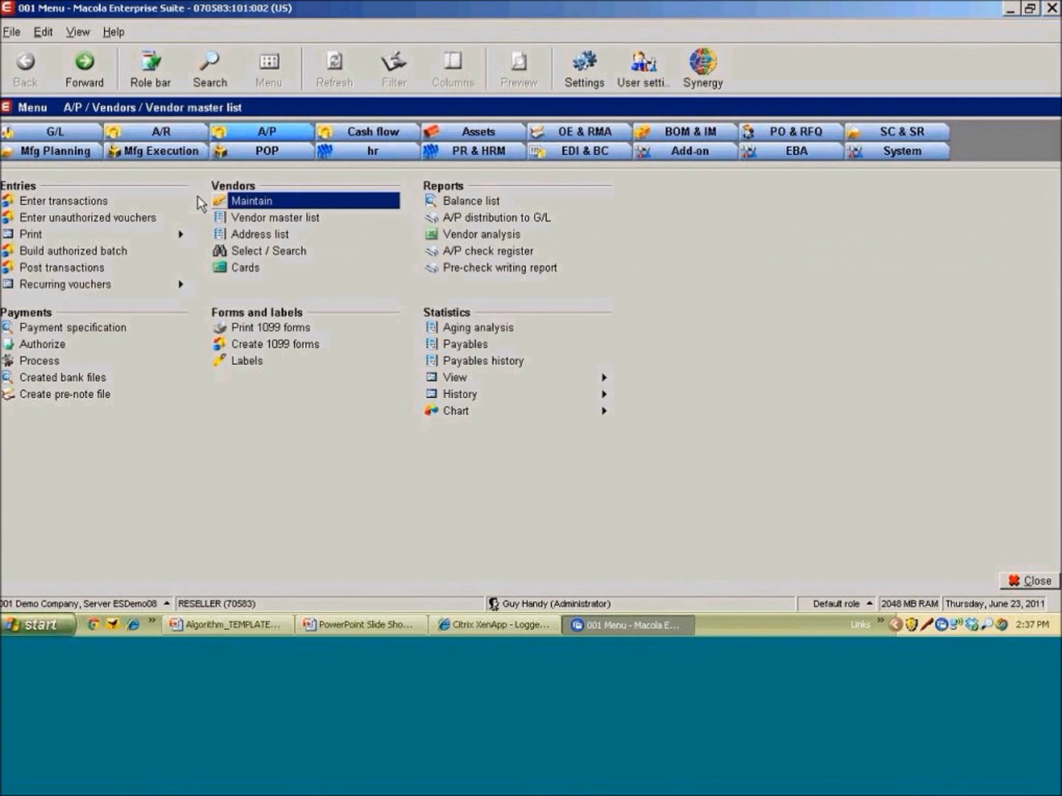
Open financial year 2011 in the general ledger period-date calendar and show the open journals of period 1
click(61, 134)
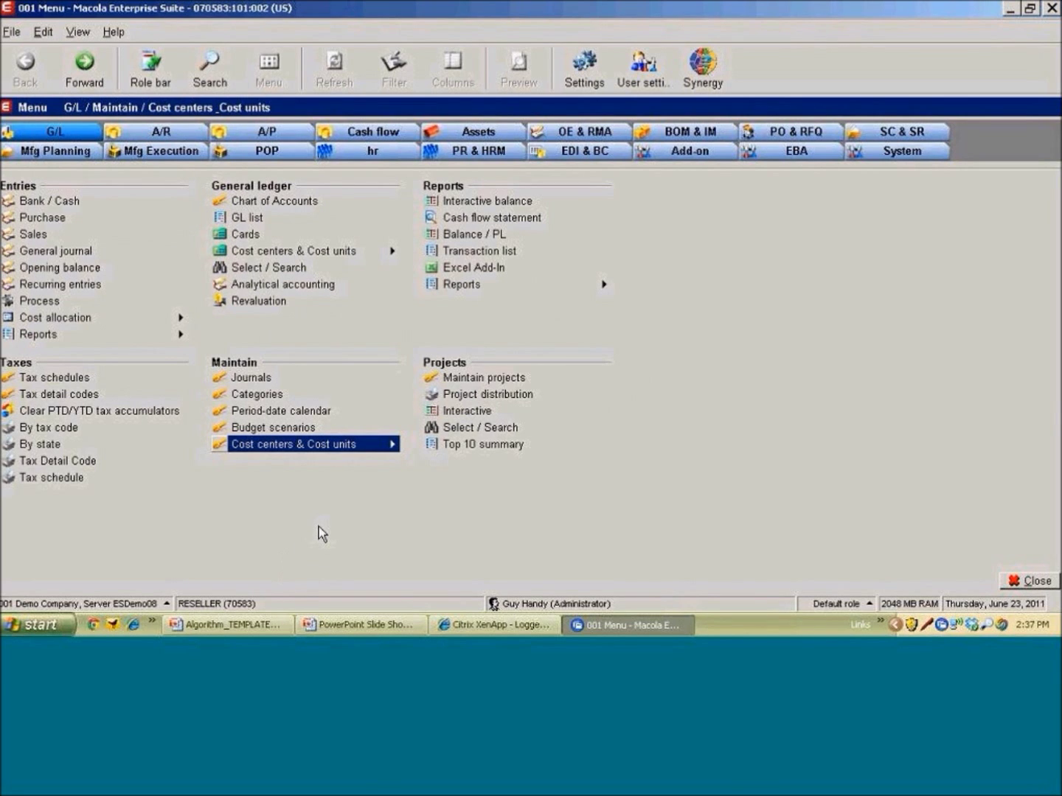
click(253, 417)
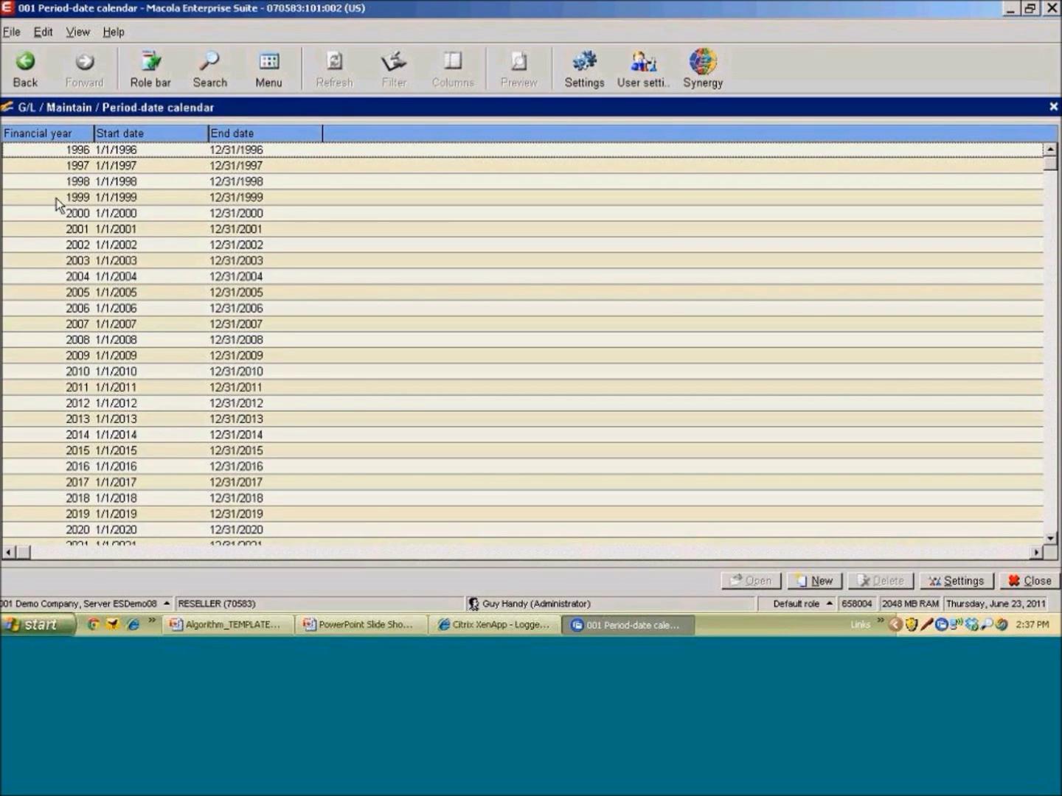
double_click(71, 387)
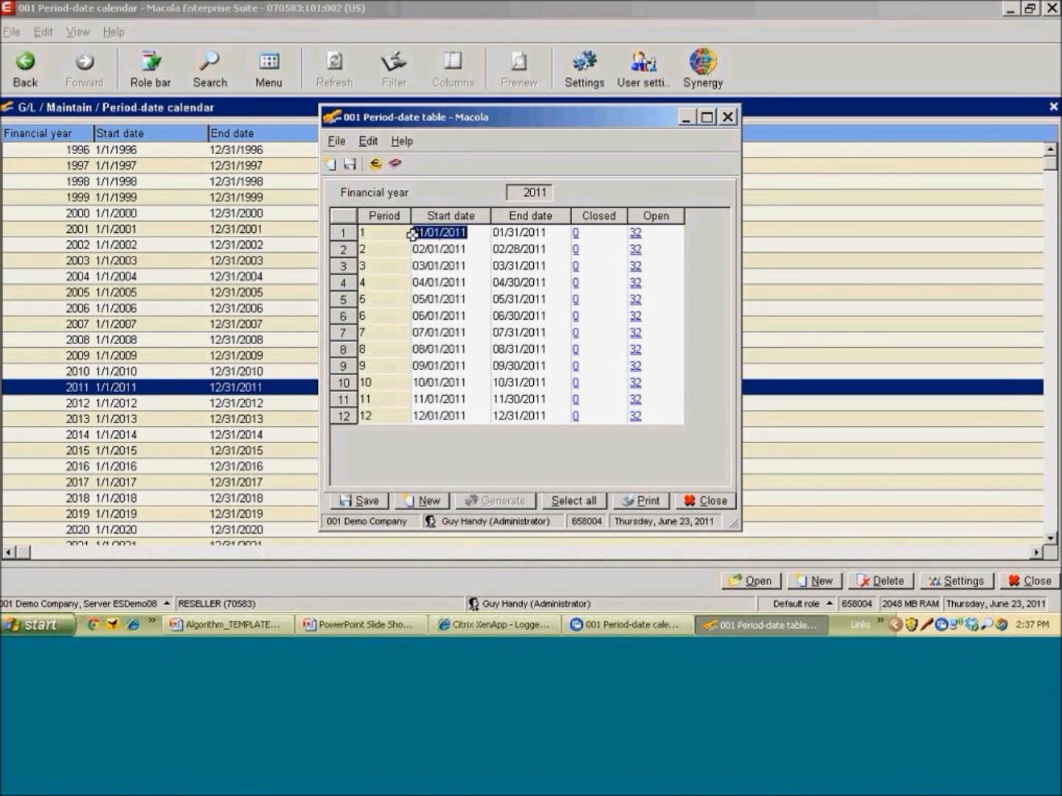
click(634, 234)
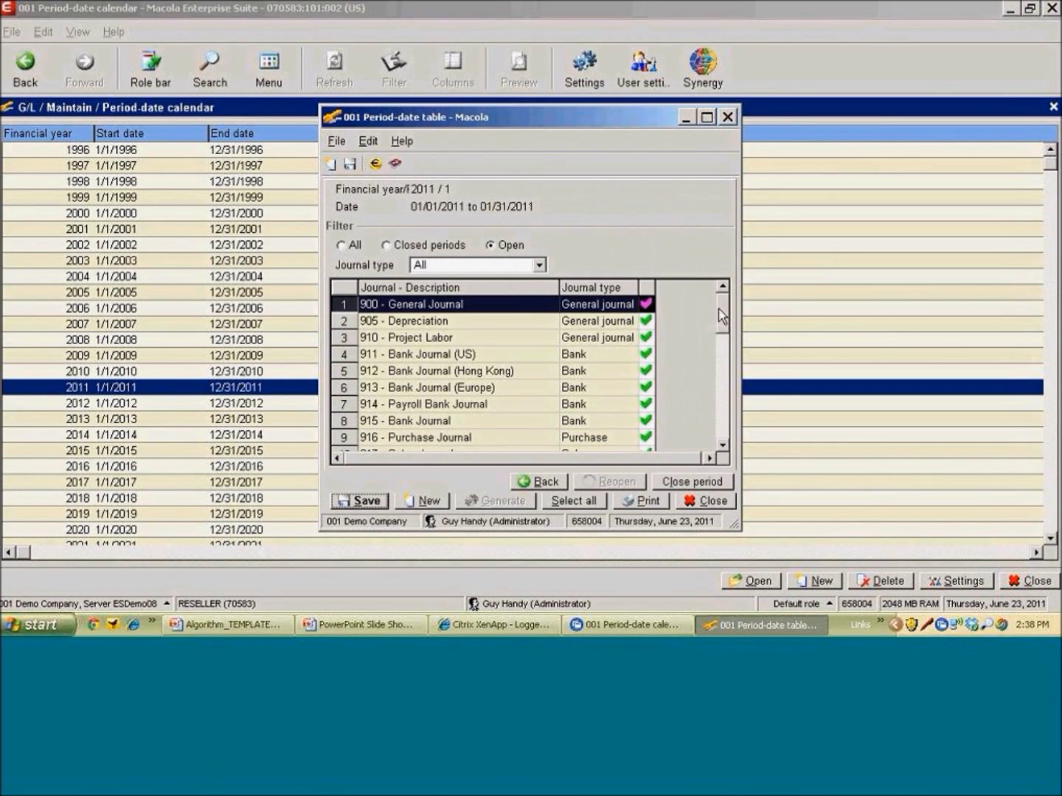
Close the 921 - AP Check Register journal for period 1 of 2011
scroll(720, 343, down, 4)
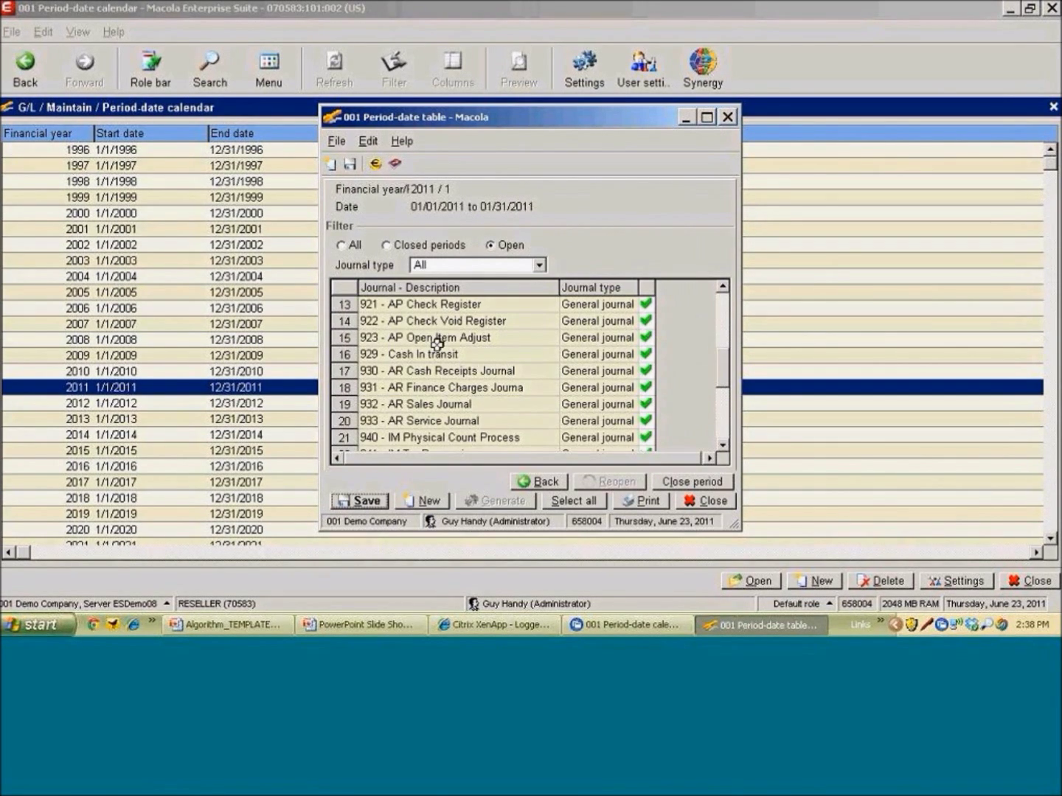
click(427, 303)
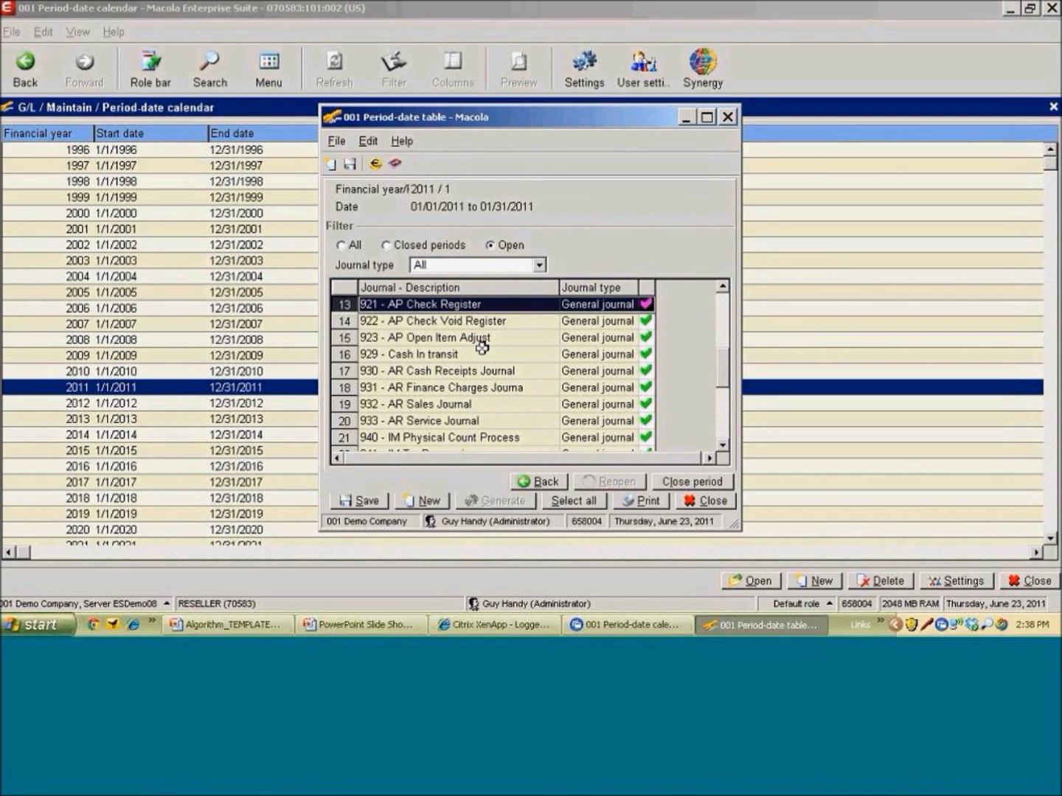
click(722, 286)
click(483, 304)
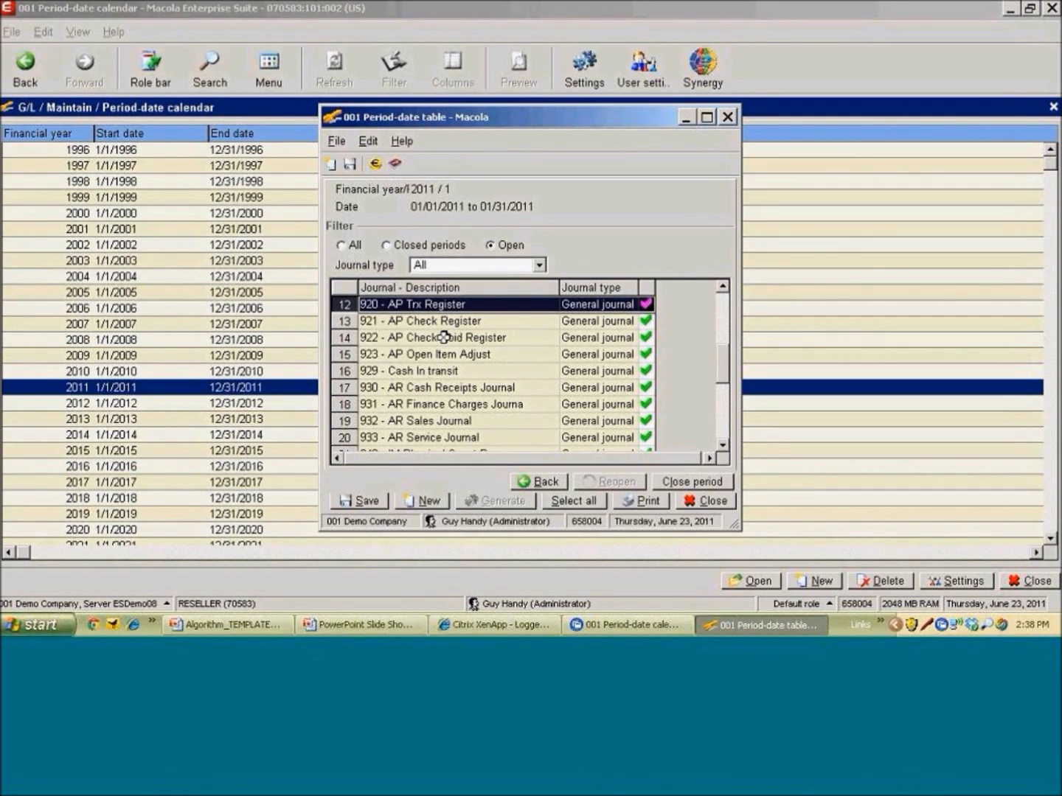
click(646, 321)
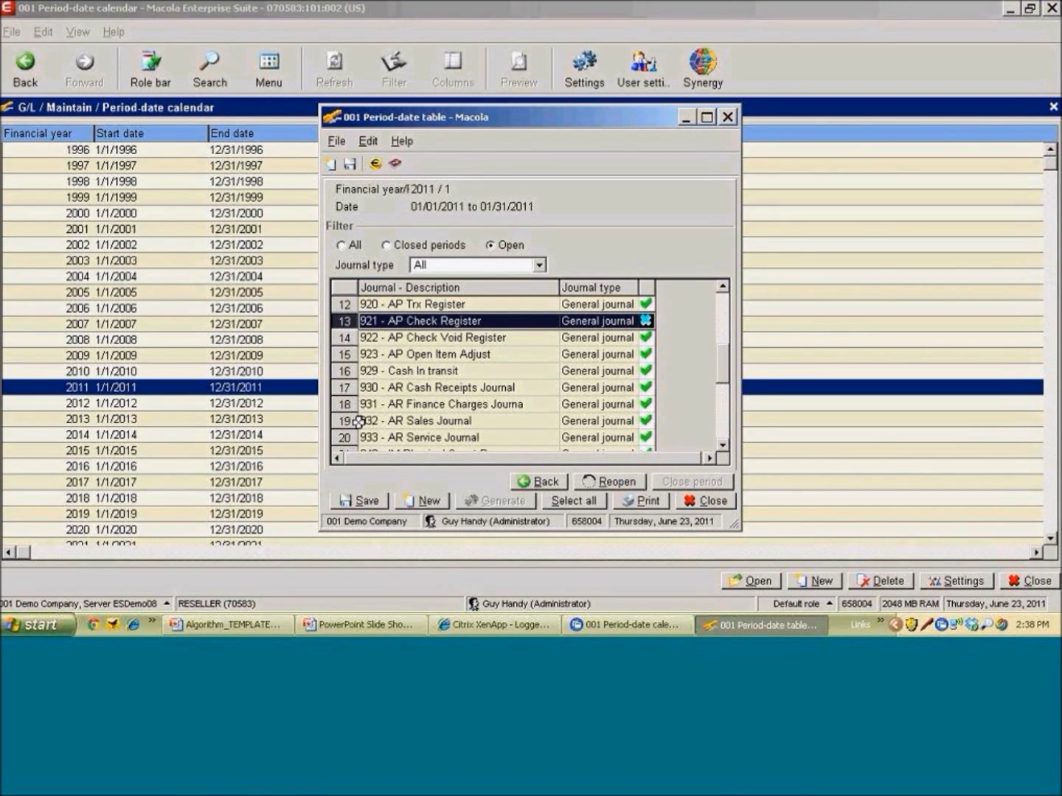
Select every journal of period 1 of 2011 and close the period for all of them
click(506, 305)
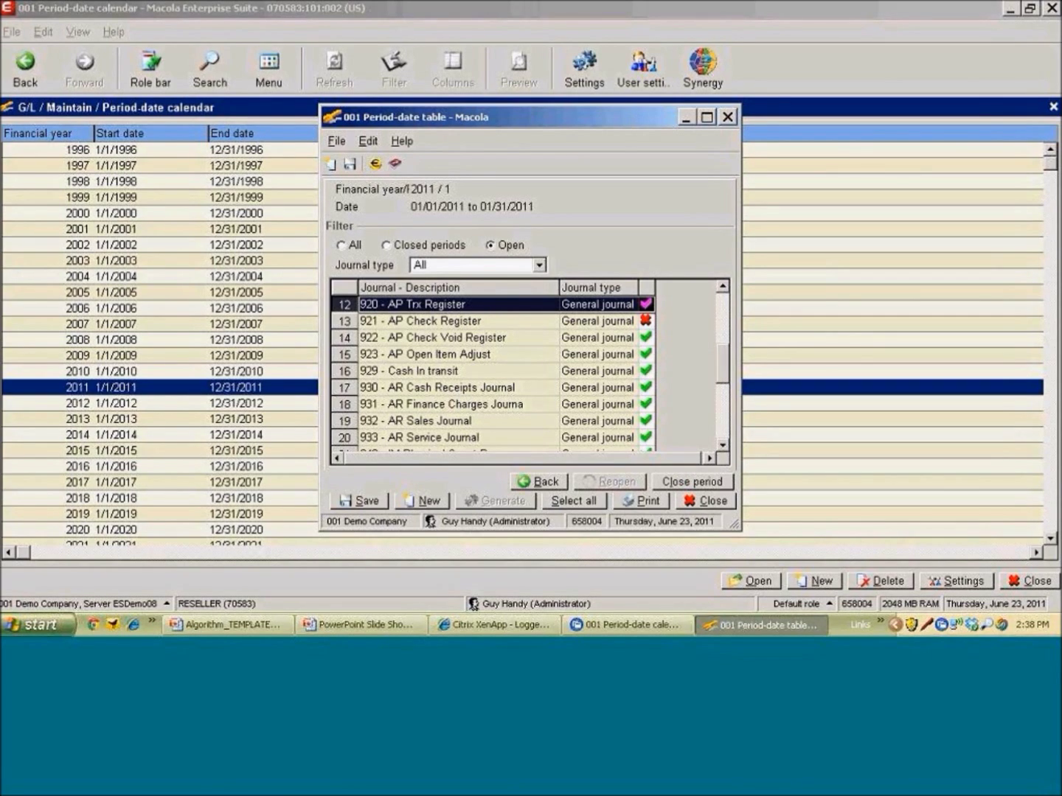
click(457, 426)
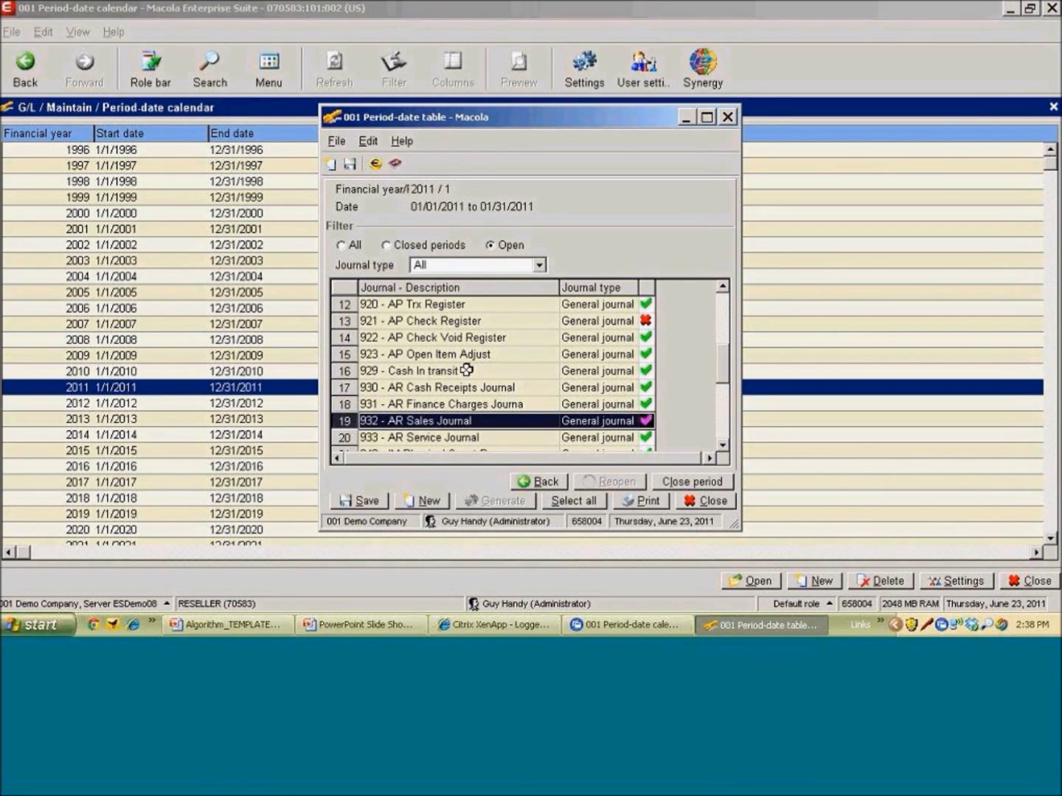
click(343, 293)
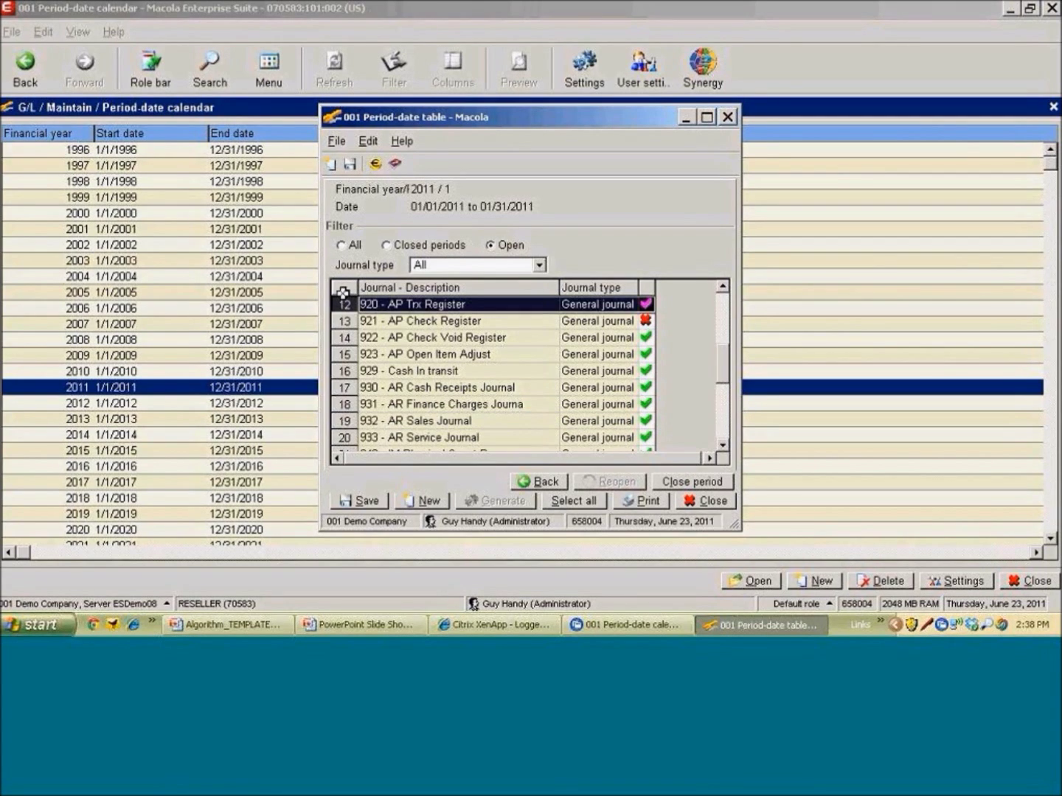
click(344, 291)
click(693, 480)
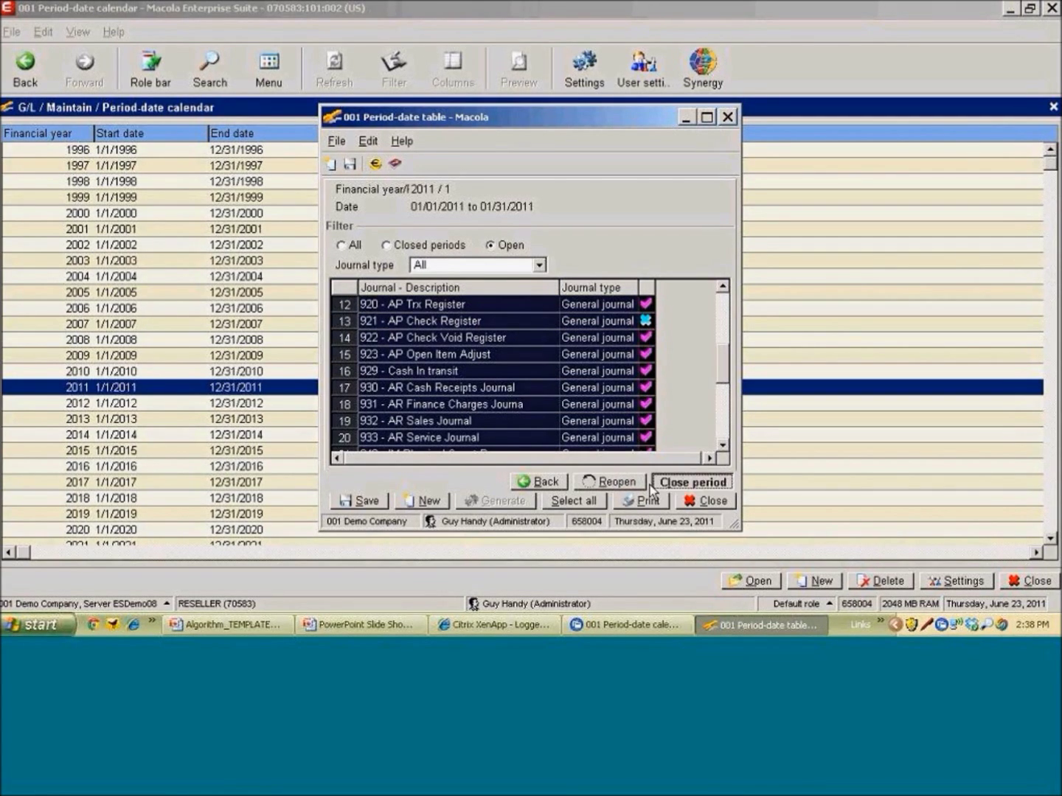
Toggle the 900 - General Journal between open and closed for period 1, ending on closed, and exit the period-date calendar
drag(725, 372, 664, 303)
click(663, 303)
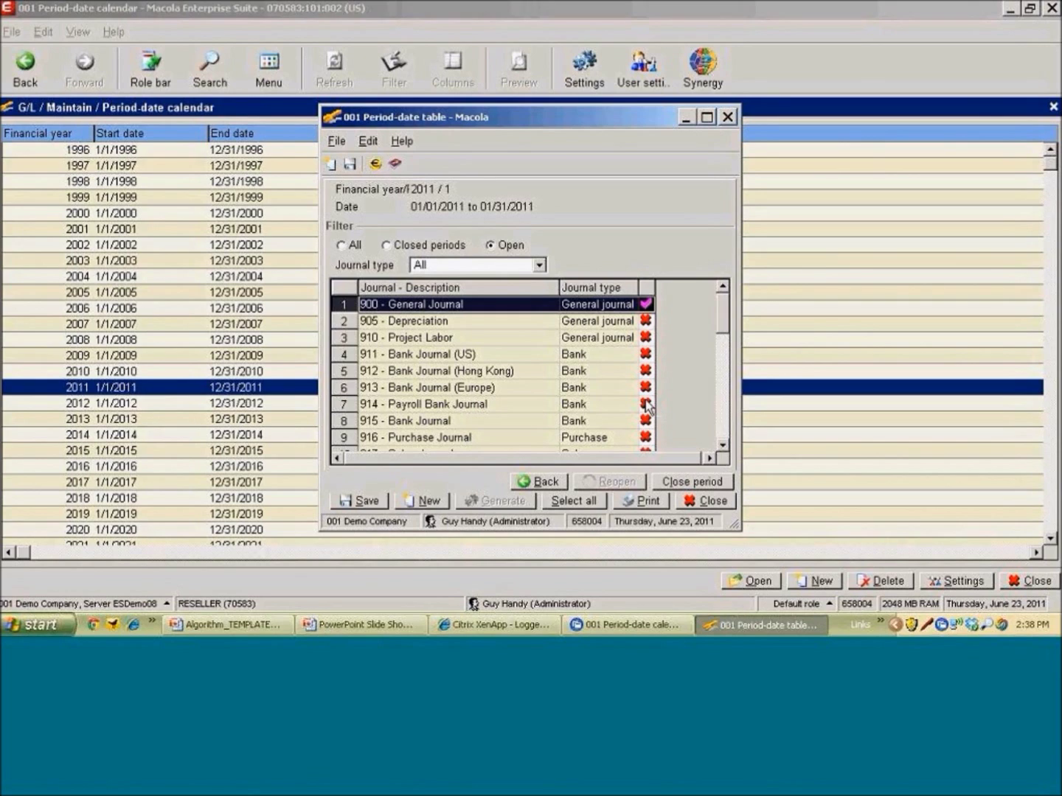
click(646, 303)
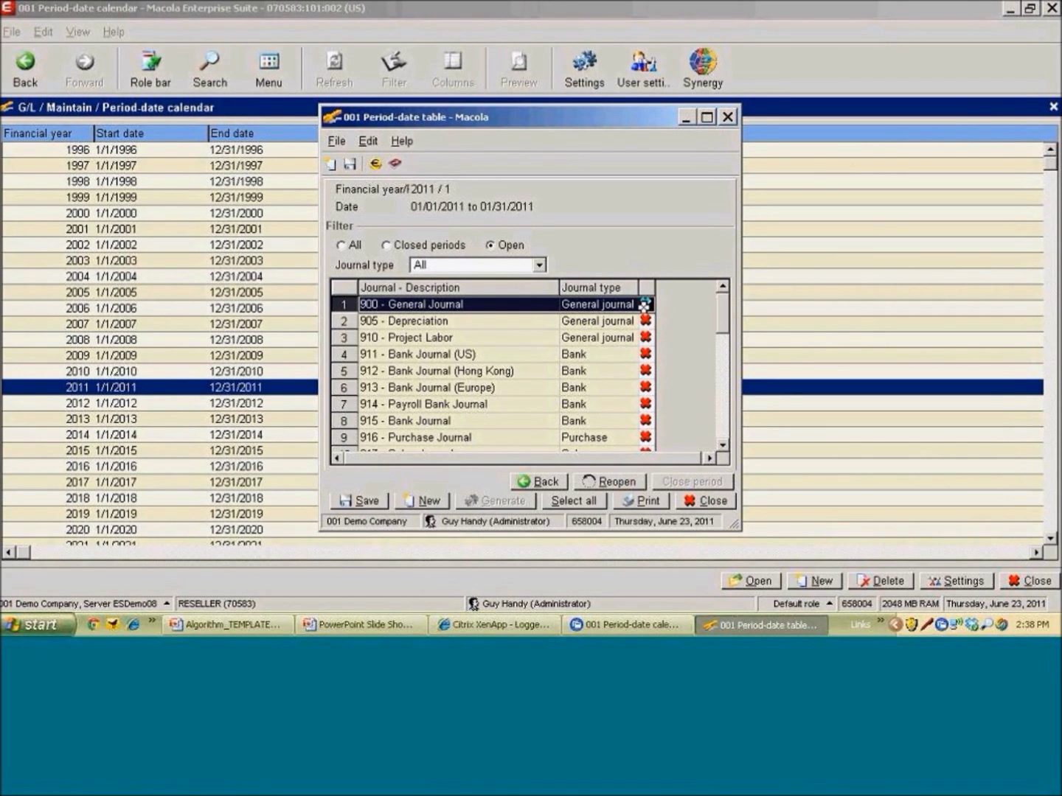
click(646, 303)
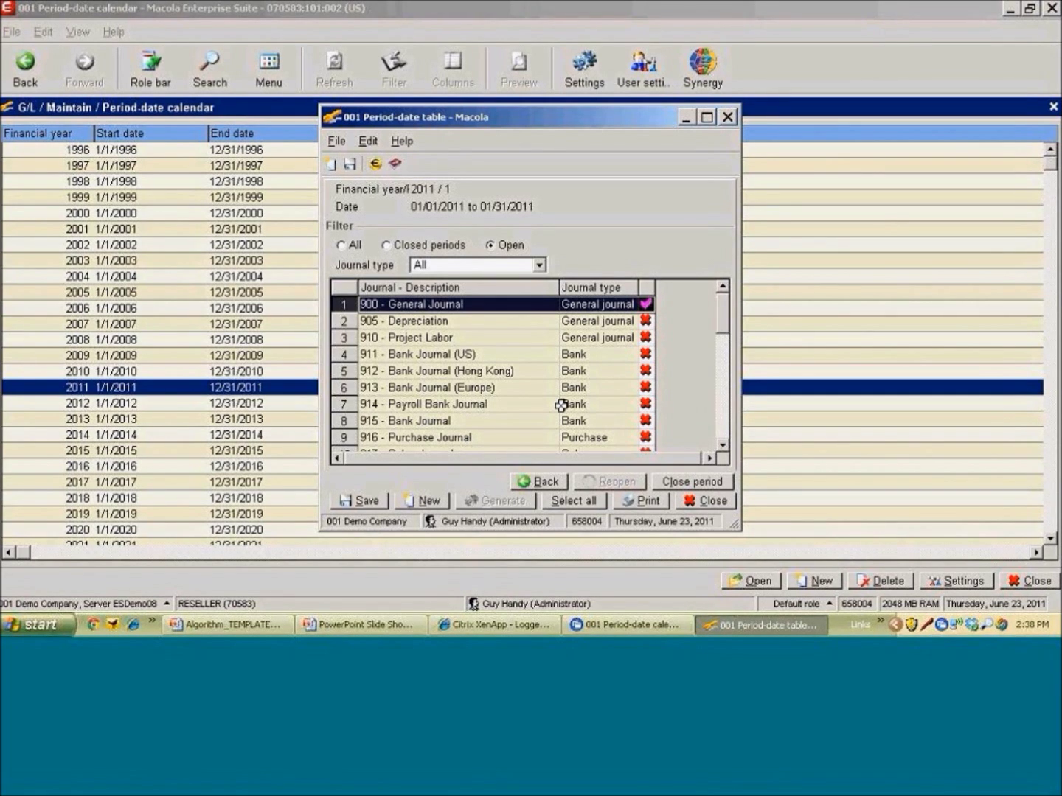
click(646, 305)
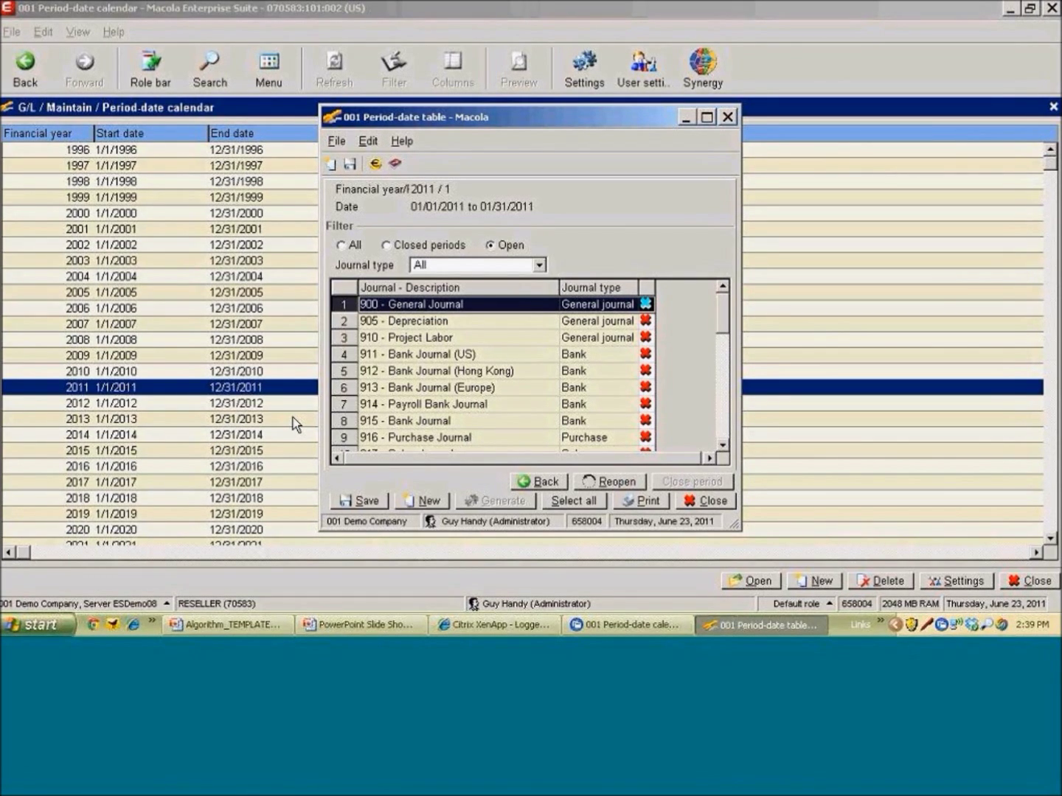
click(701, 501)
click(1030, 581)
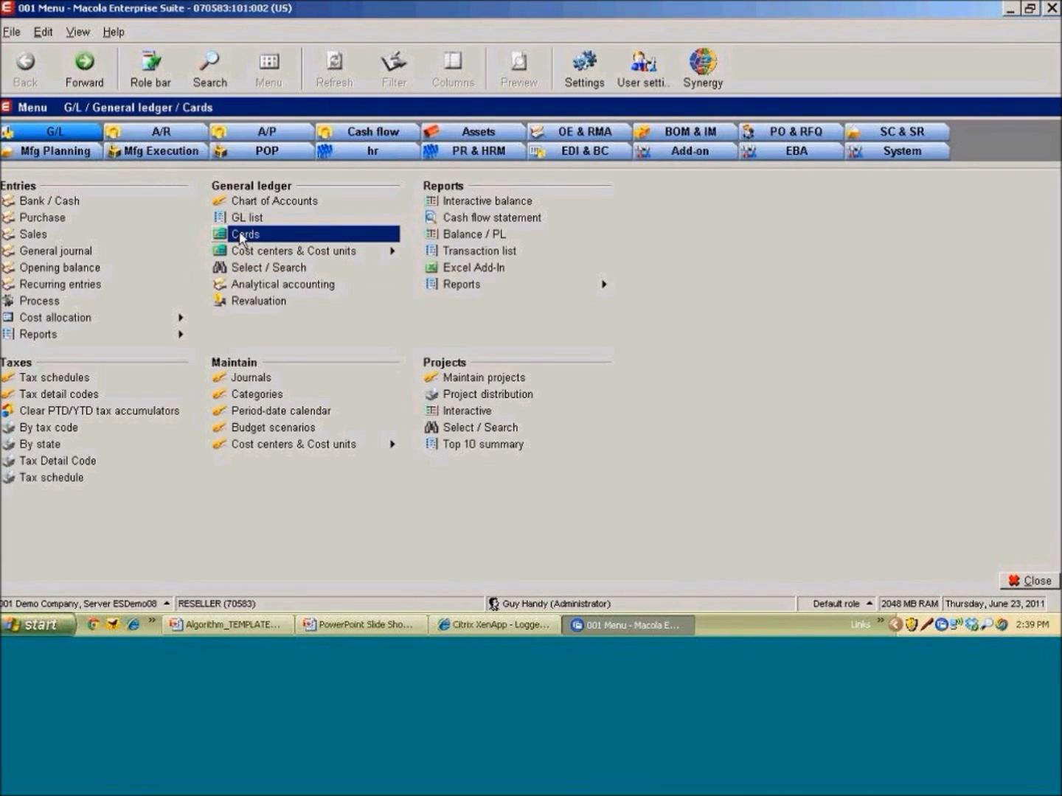
Find account 3102 among the general ledger cards, open its card and display all dates
click(242, 238)
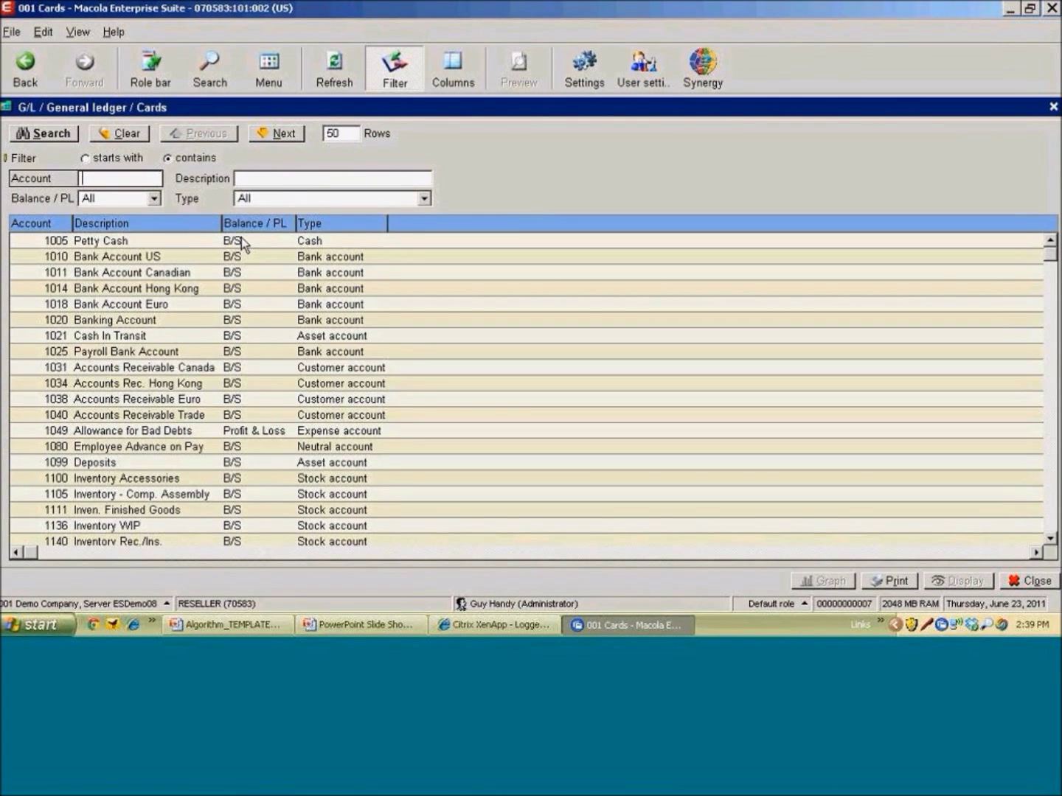
text(3102)
key(Return)
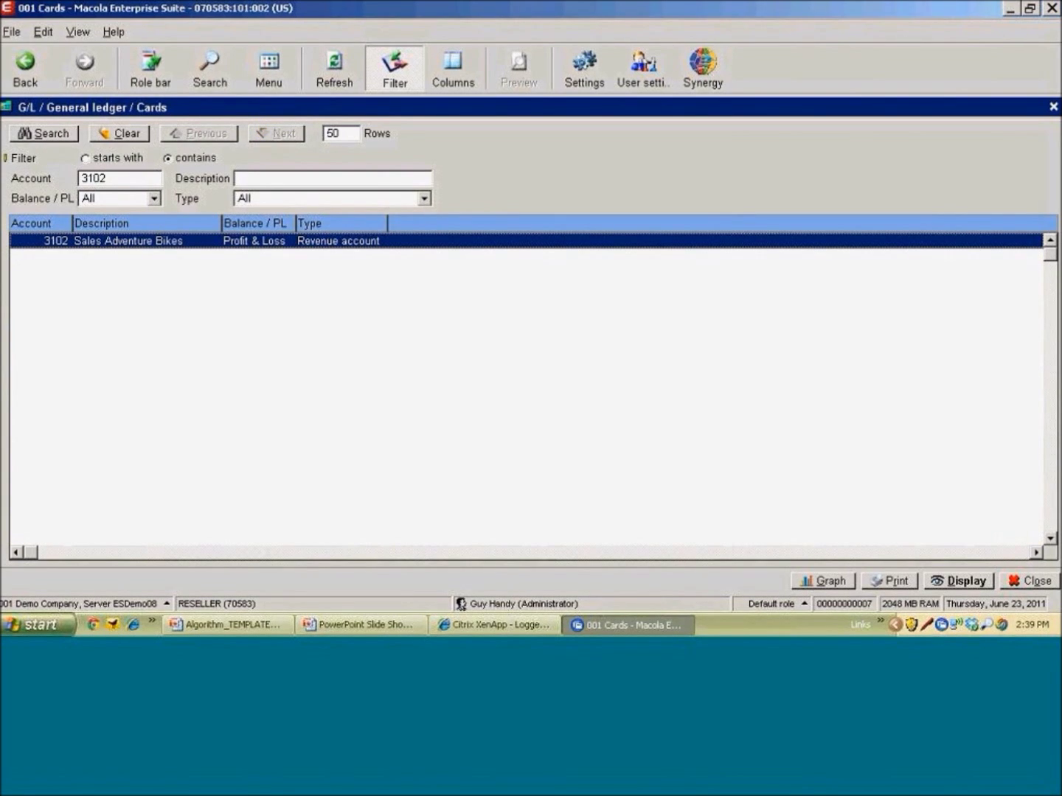
double_click(255, 242)
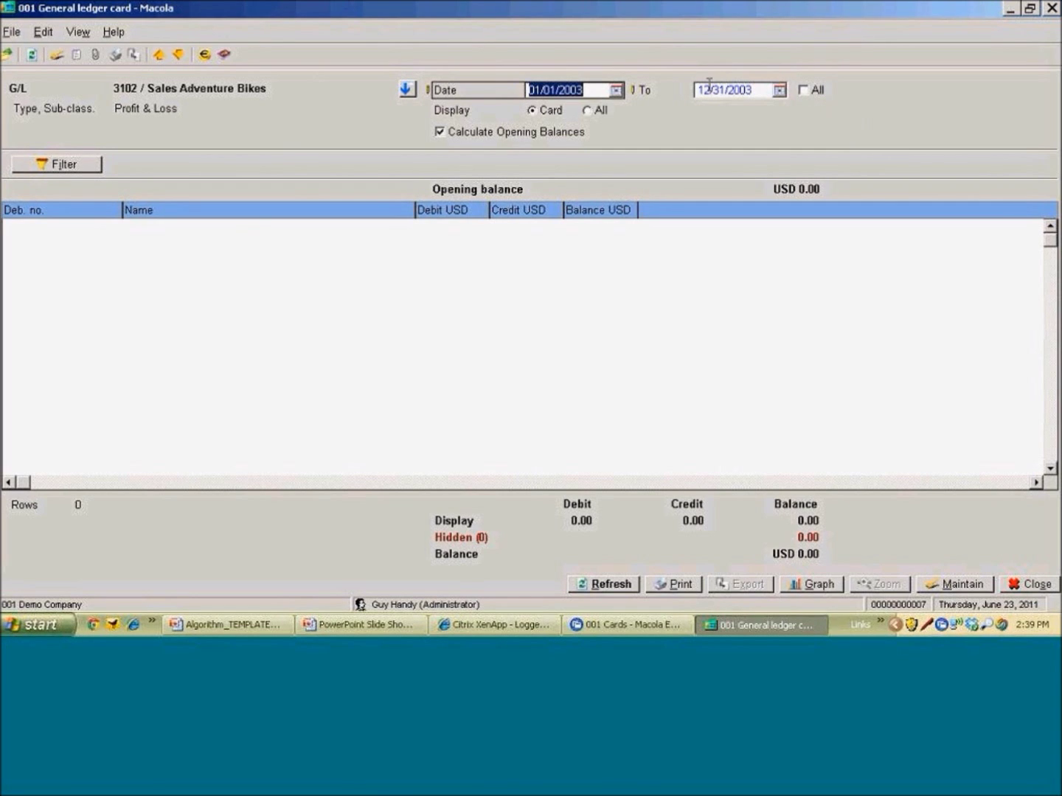
click(802, 90)
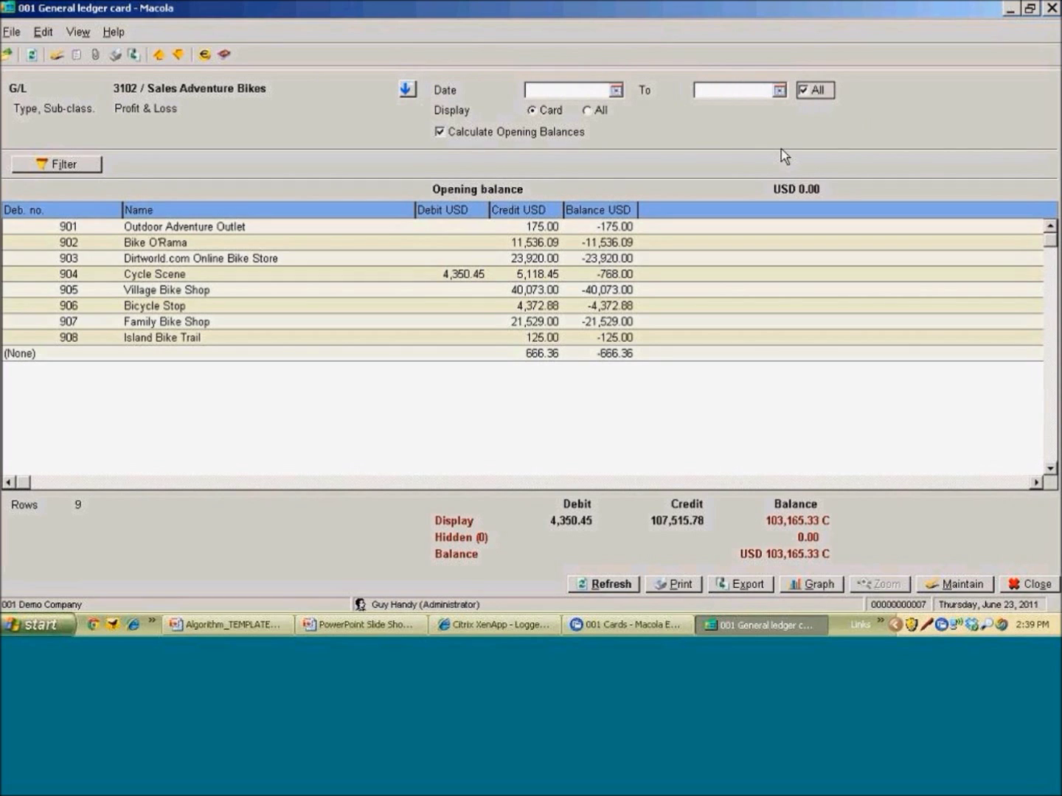
Expand the card's additional display options and set the grouping of account 3102's transactions to None
click(406, 89)
click(562, 158)
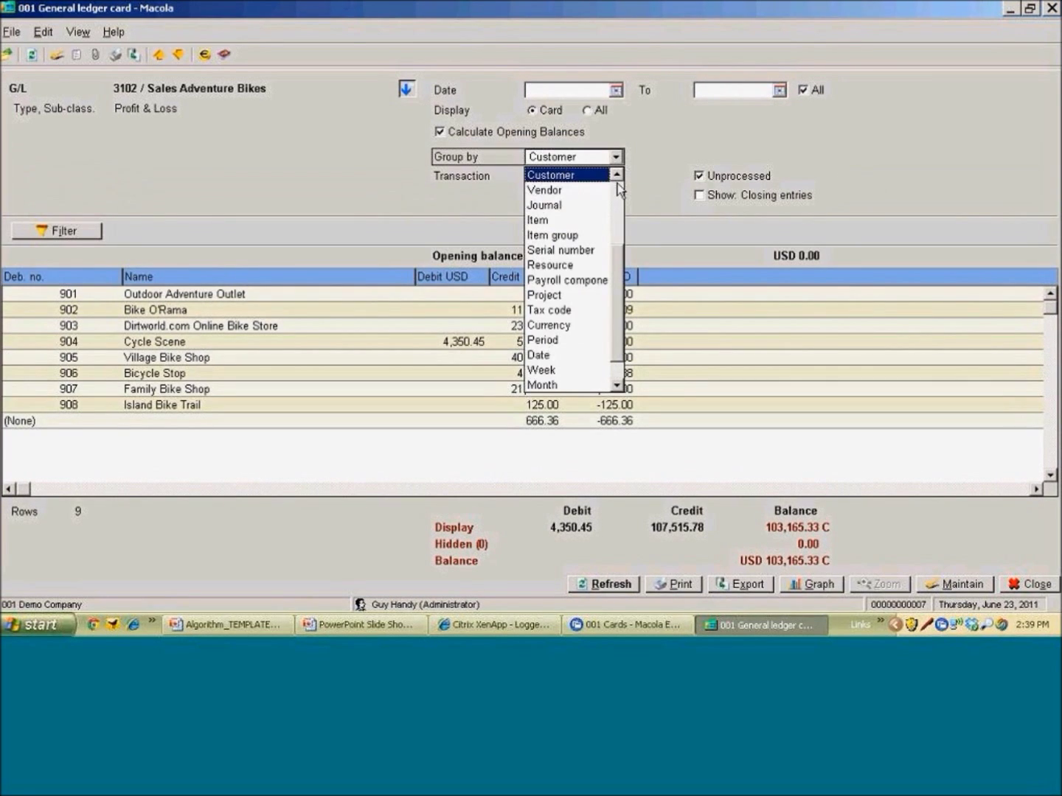
click(614, 175)
click(592, 175)
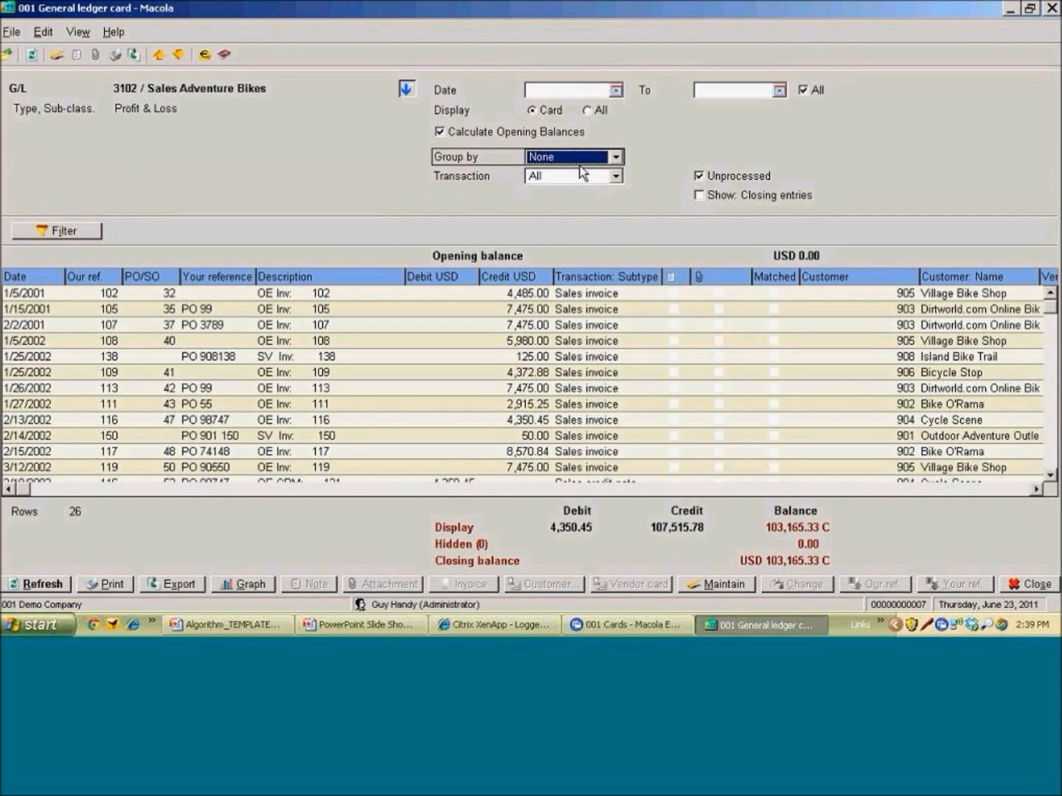
Check the available grouping options and look through the ungrouped transactions of account 3102 to the last entries
click(580, 163)
scroll(526, 353, down, 4)
scroll(542, 332, up, 4)
click(325, 149)
click(1049, 474)
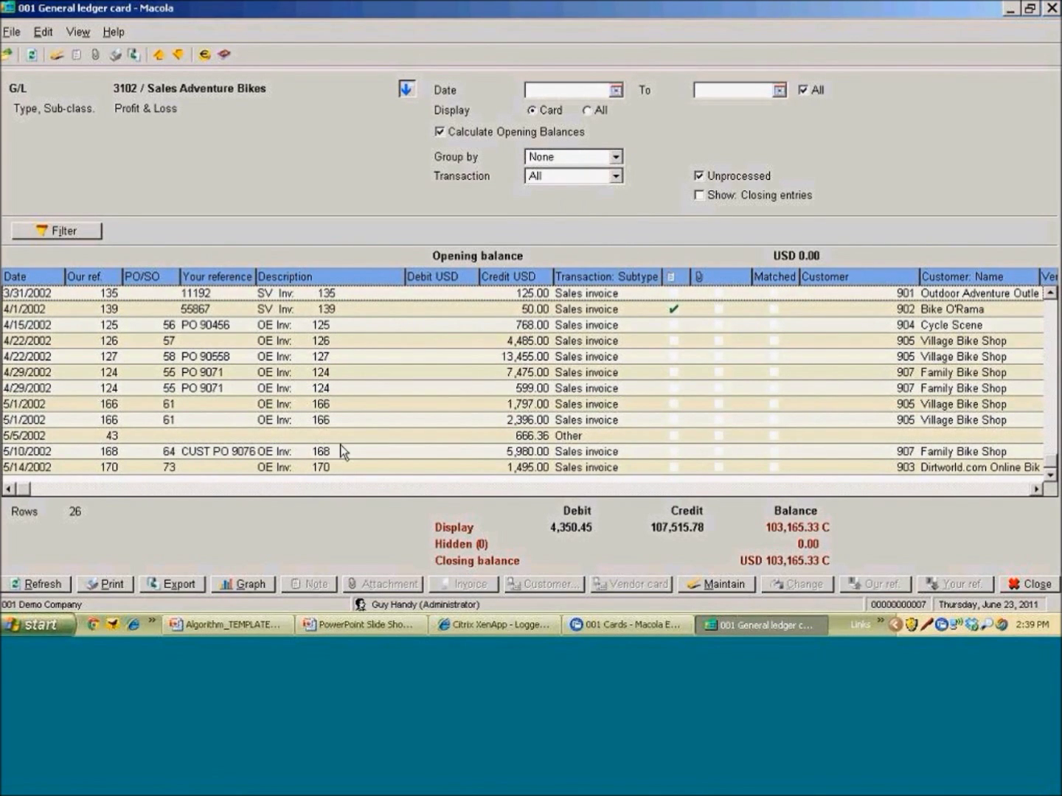
Group the transactions of account 3102 by Customer
click(548, 155)
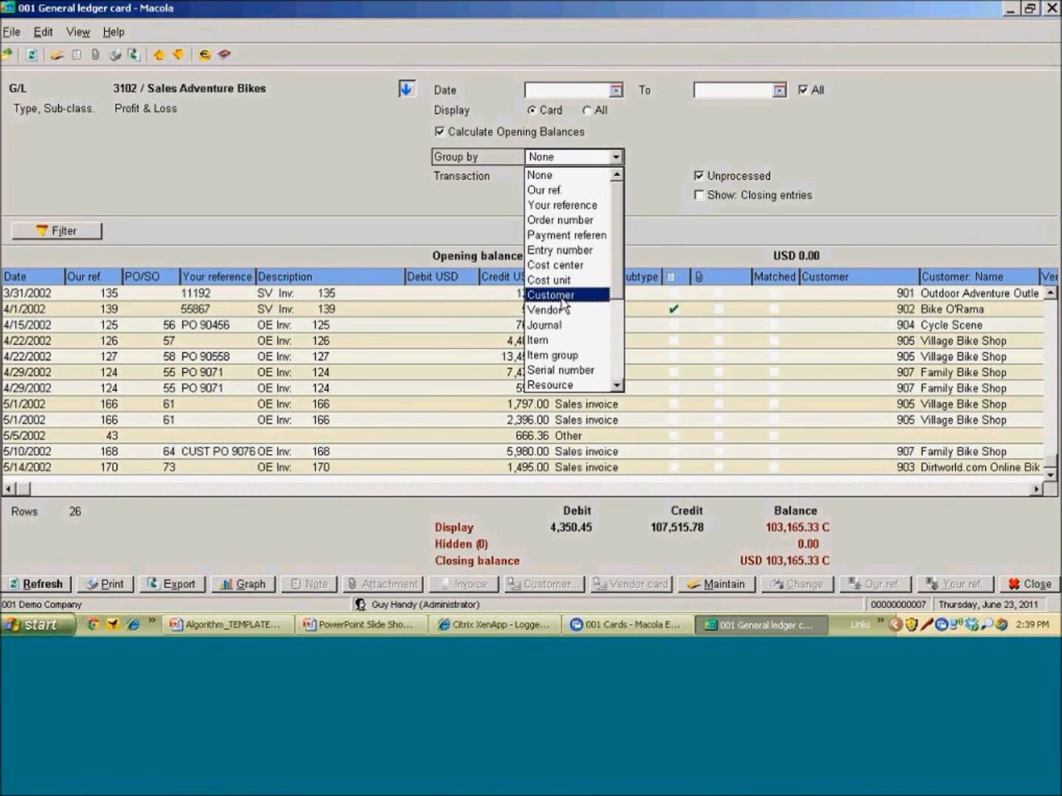
click(845, 561)
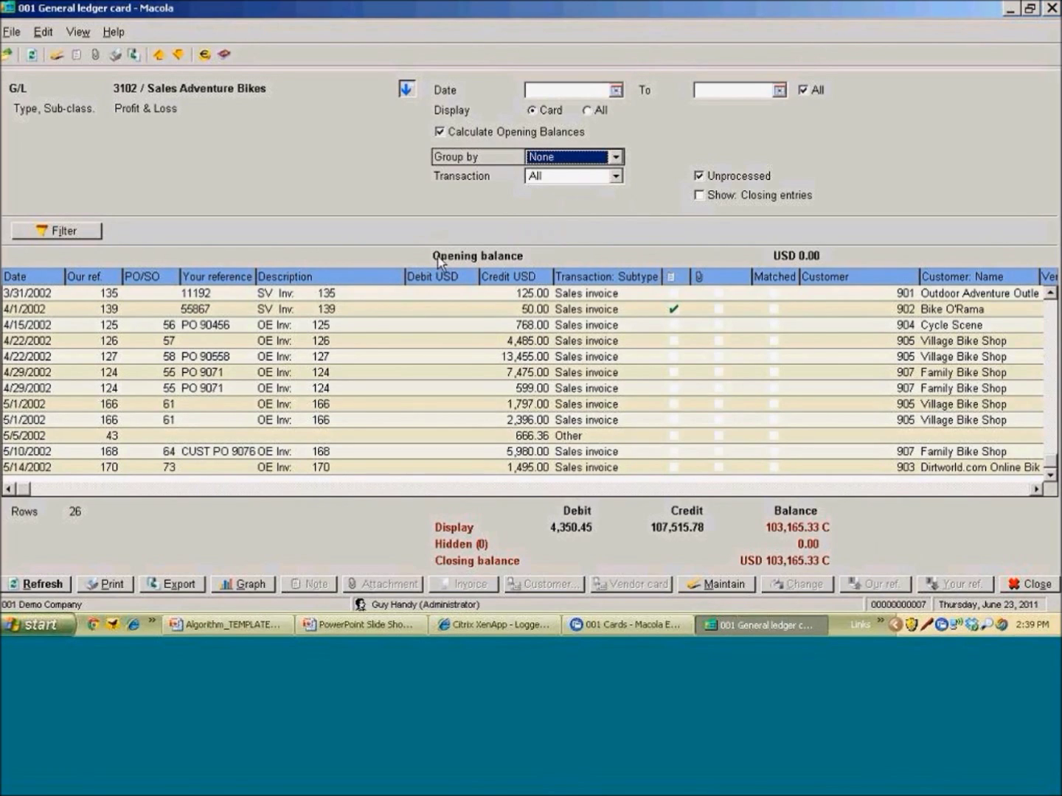
click(565, 157)
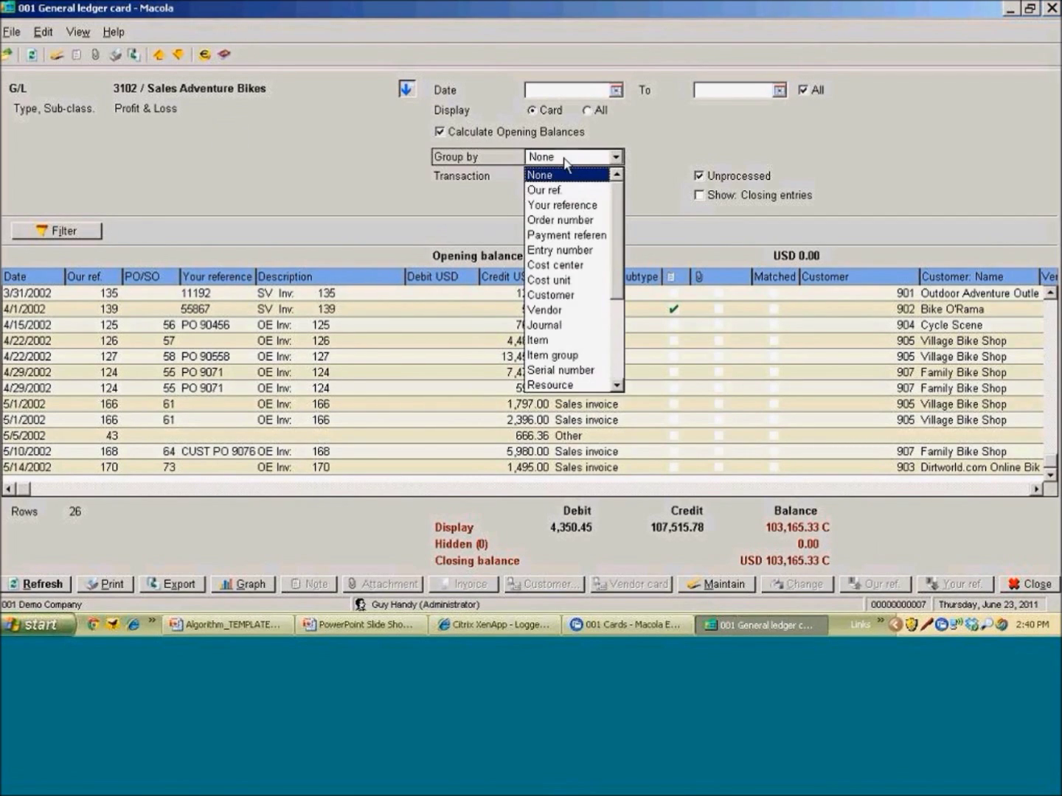
click(550, 296)
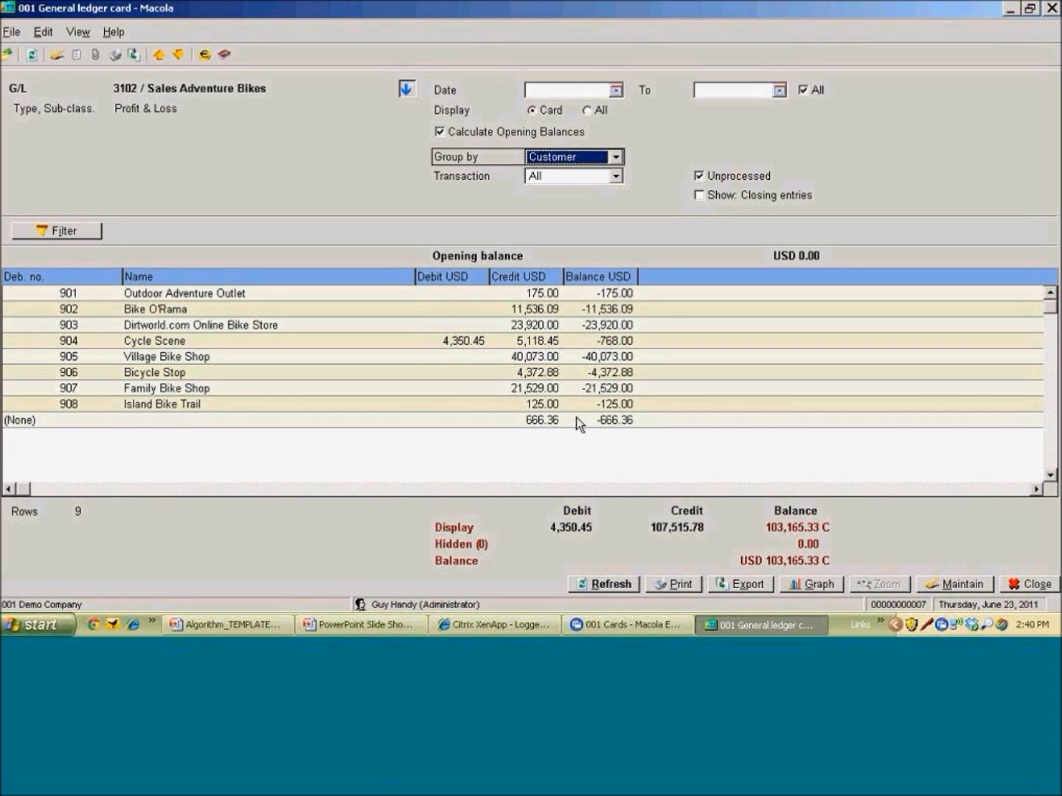
Group the account's transactions first by Item and after that by Item group
click(568, 162)
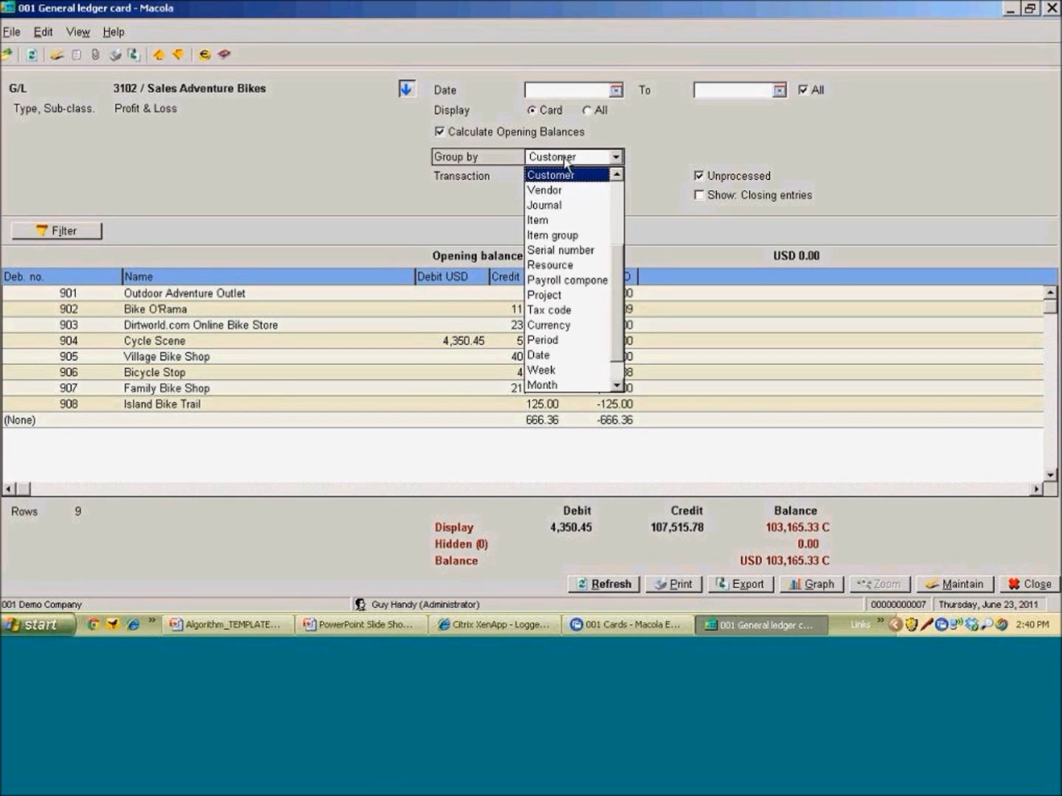
click(551, 221)
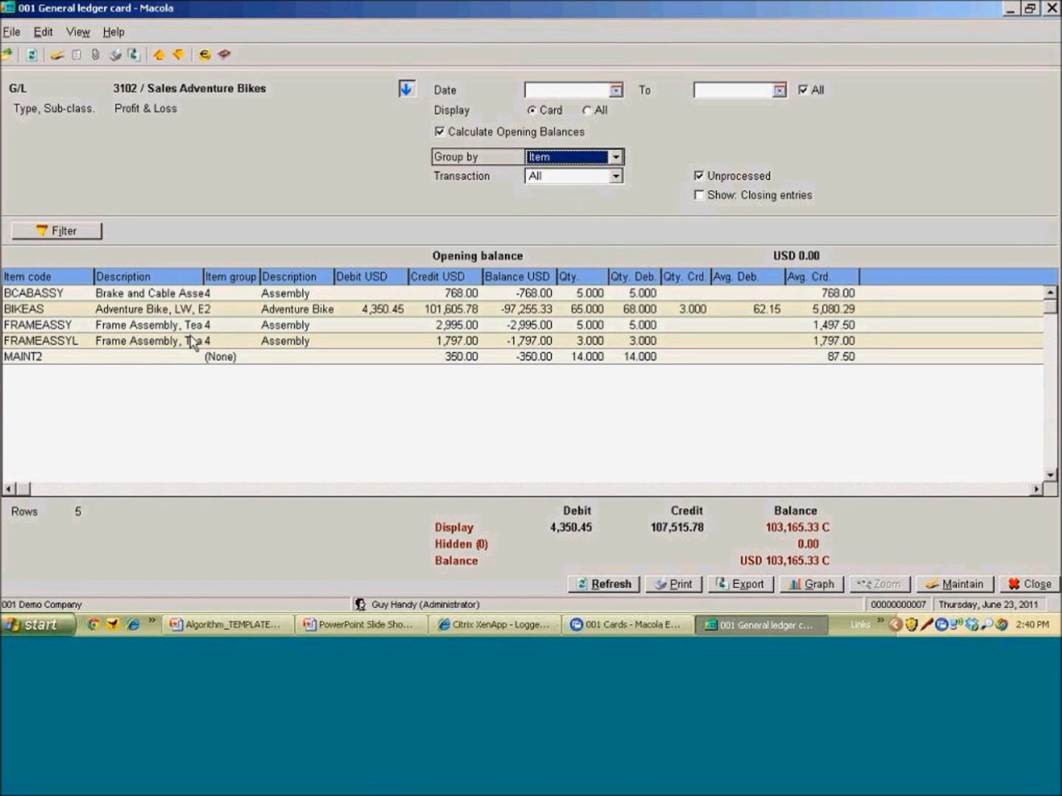
click(551, 158)
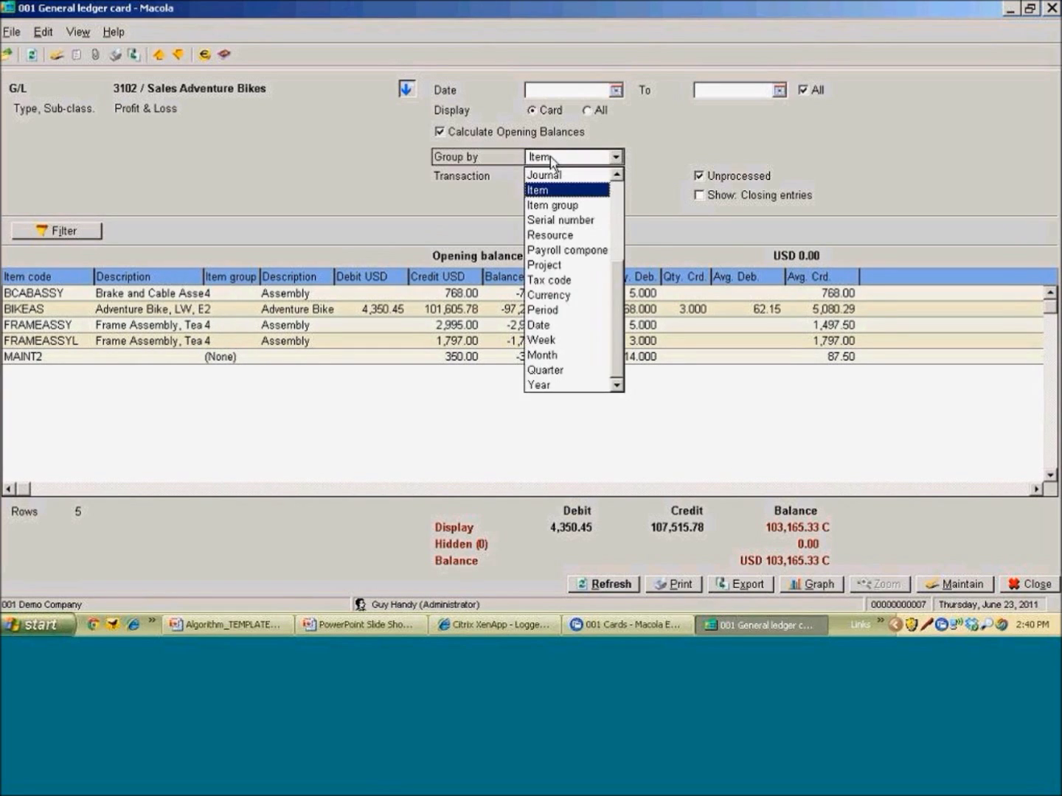
click(548, 205)
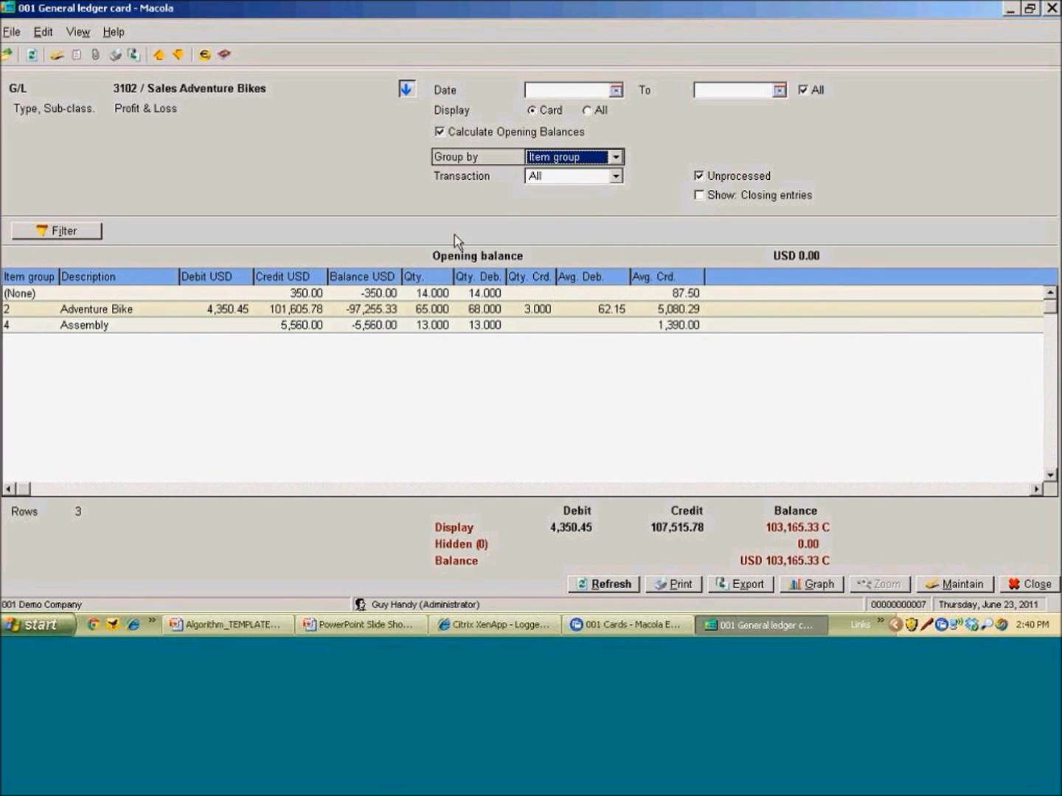
Set the grouping back to None to list the individual transactions of account 3102
click(605, 157)
scroll(618, 190, up, 4)
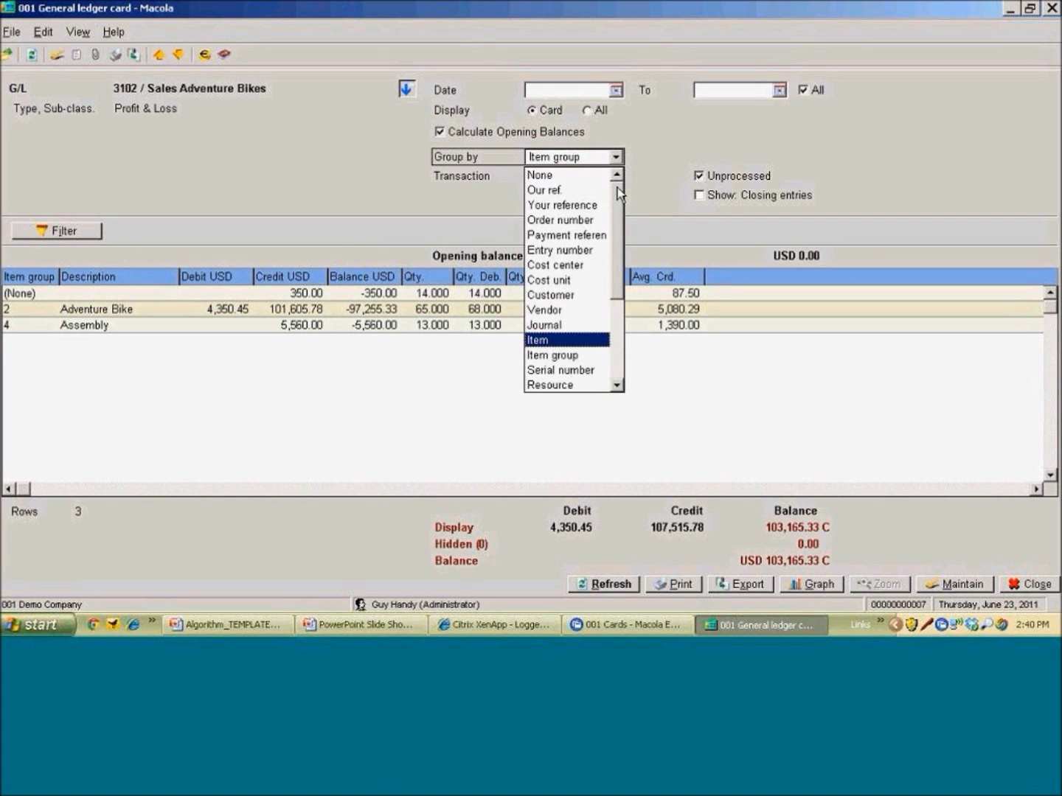
click(546, 175)
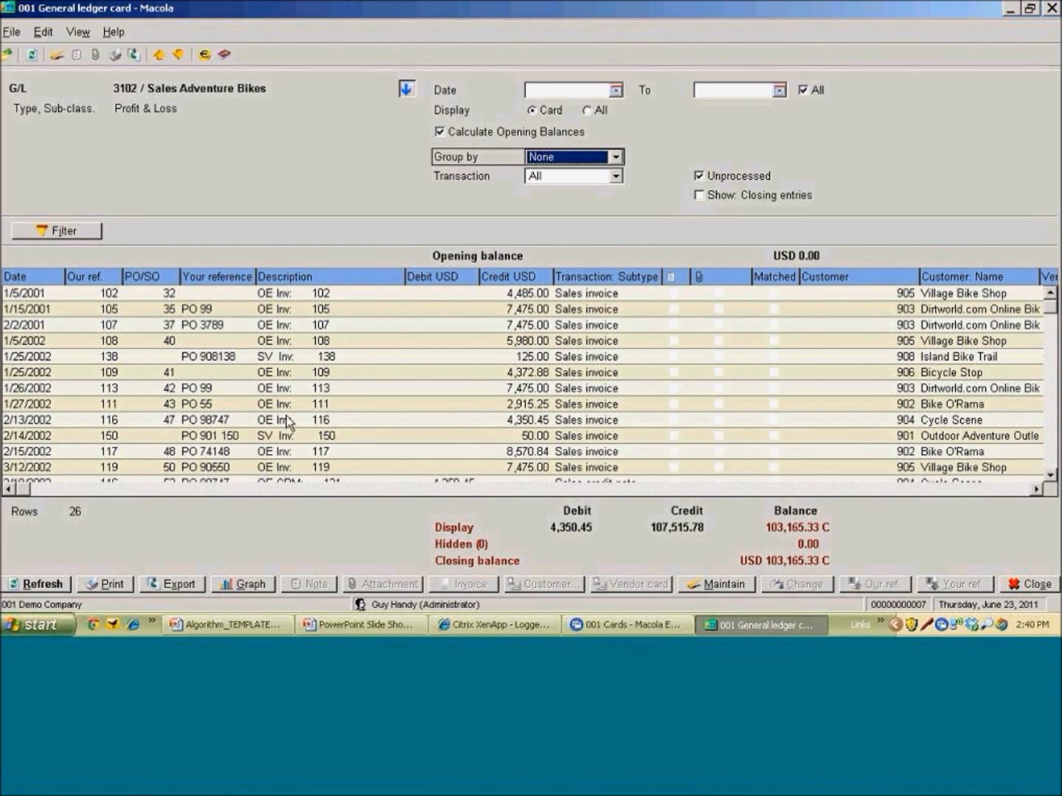
Select the 3/12/2002 Village Bike Shop sales invoice and examine its customer, resource, quantity, item, project and cost center columns
click(37, 469)
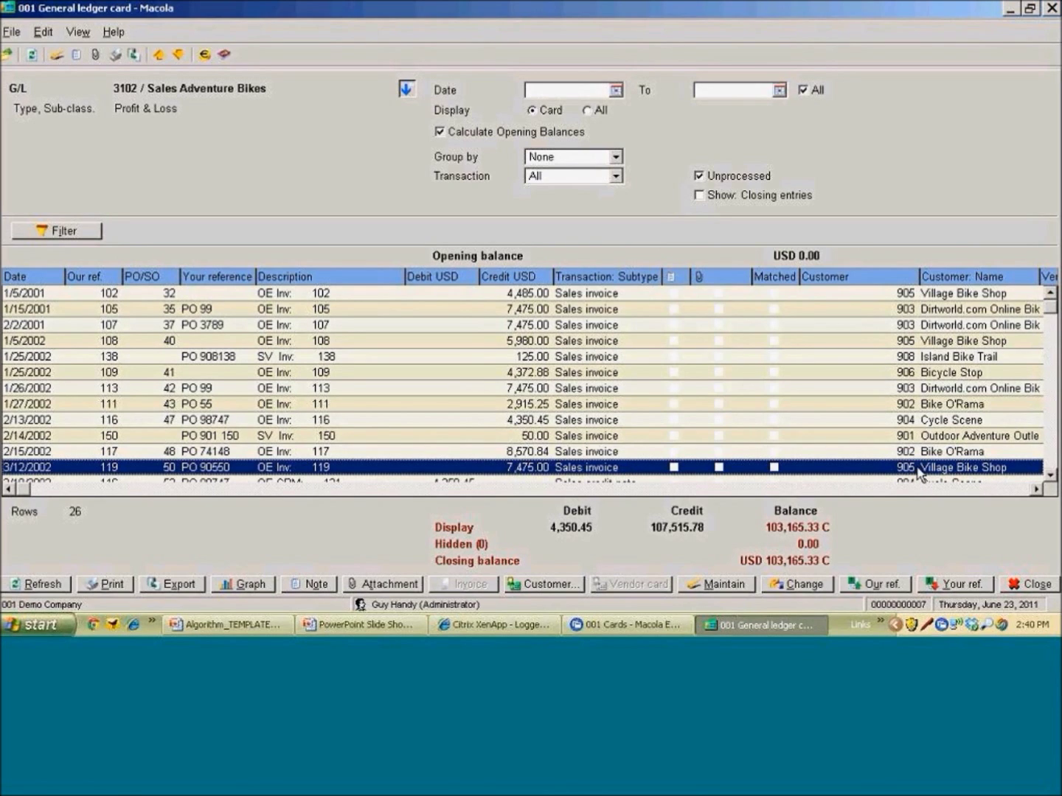
click(1037, 490)
click(899, 491)
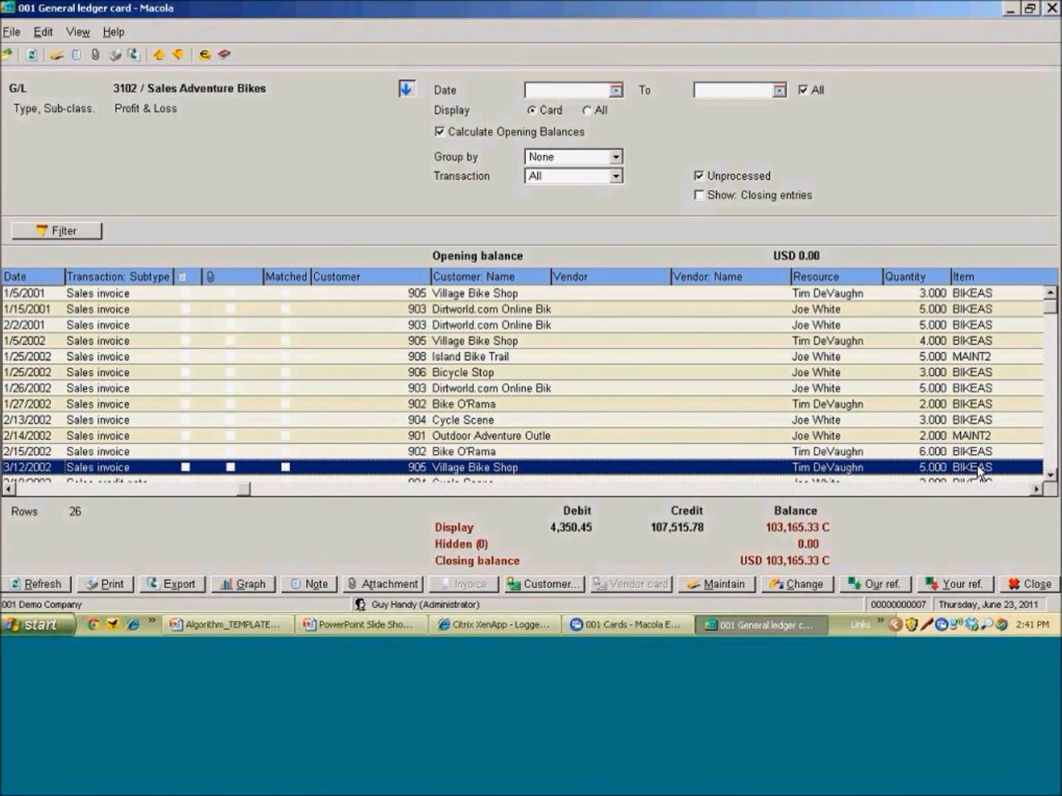
click(1035, 488)
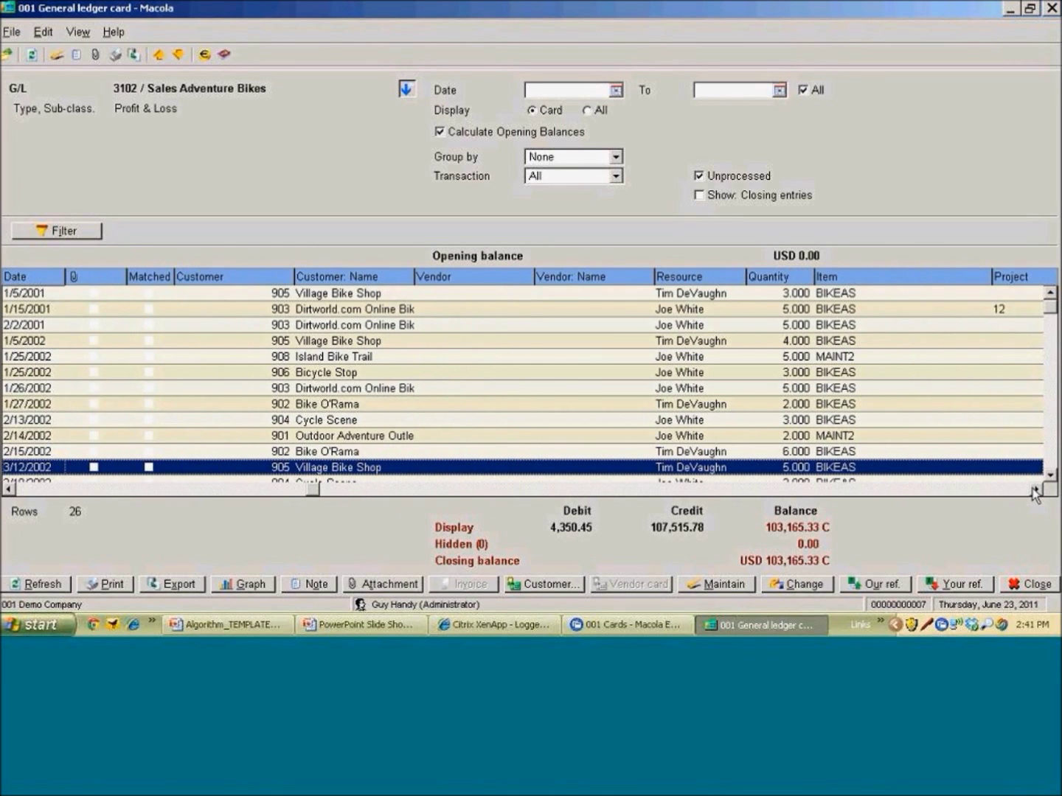
click(1035, 488)
click(1035, 488)
click(1035, 487)
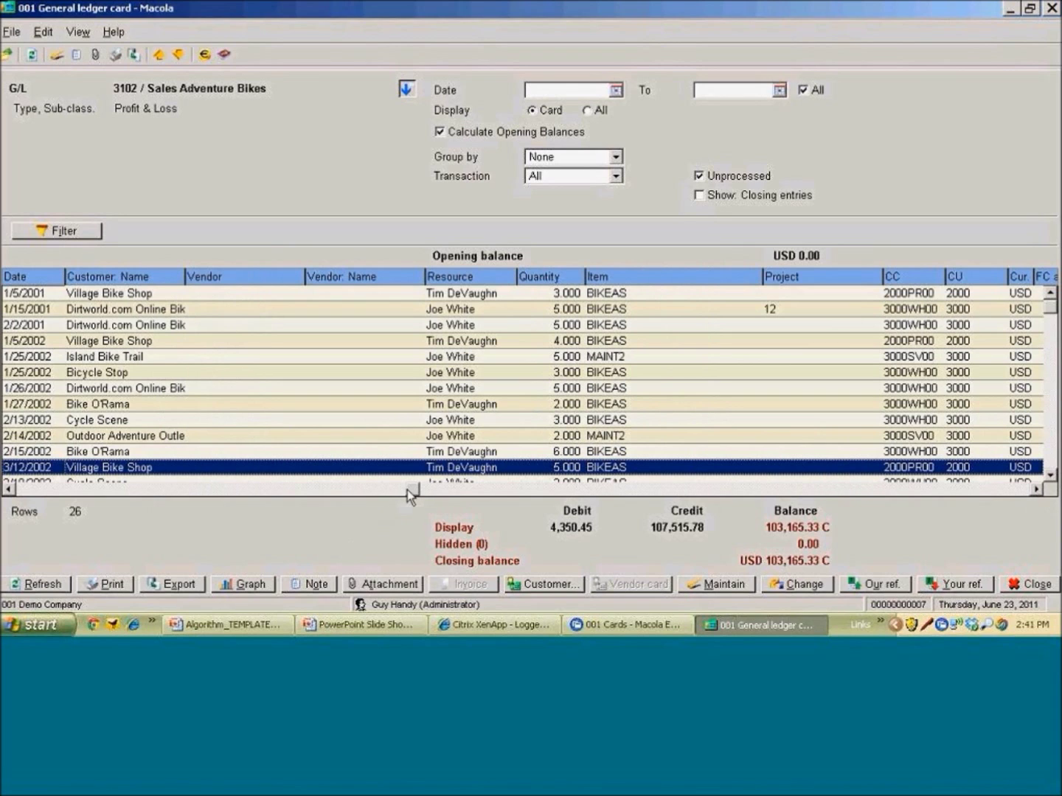
drag(413, 495, 40, 495)
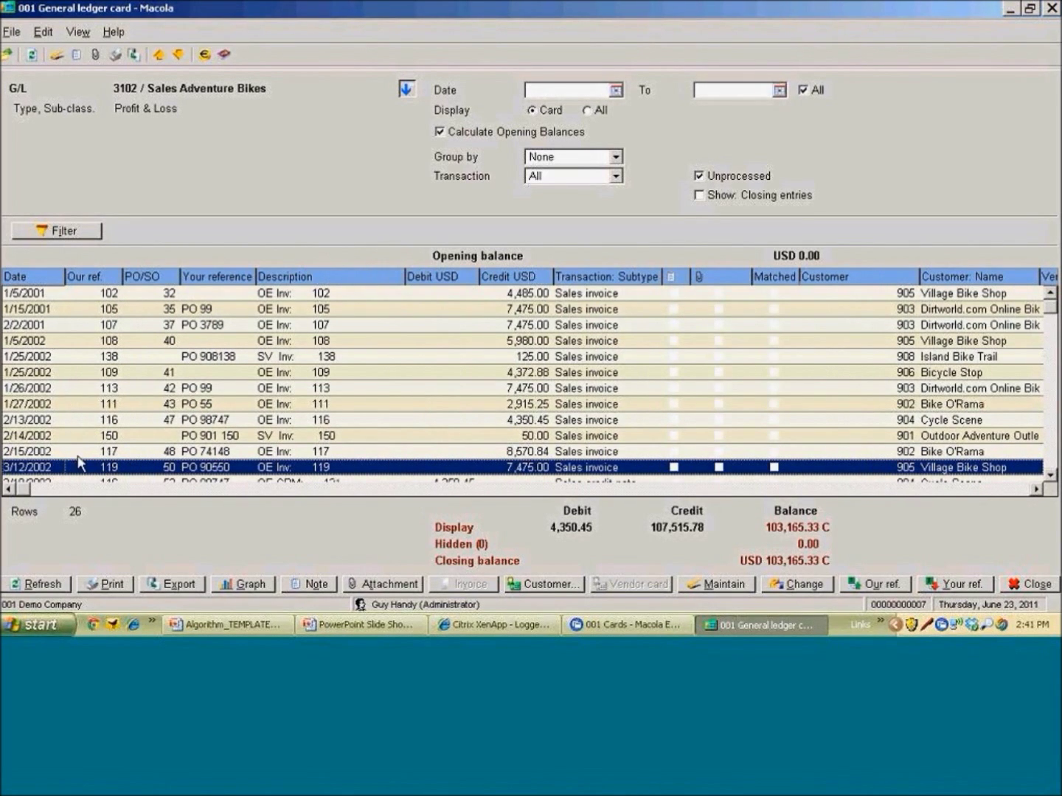